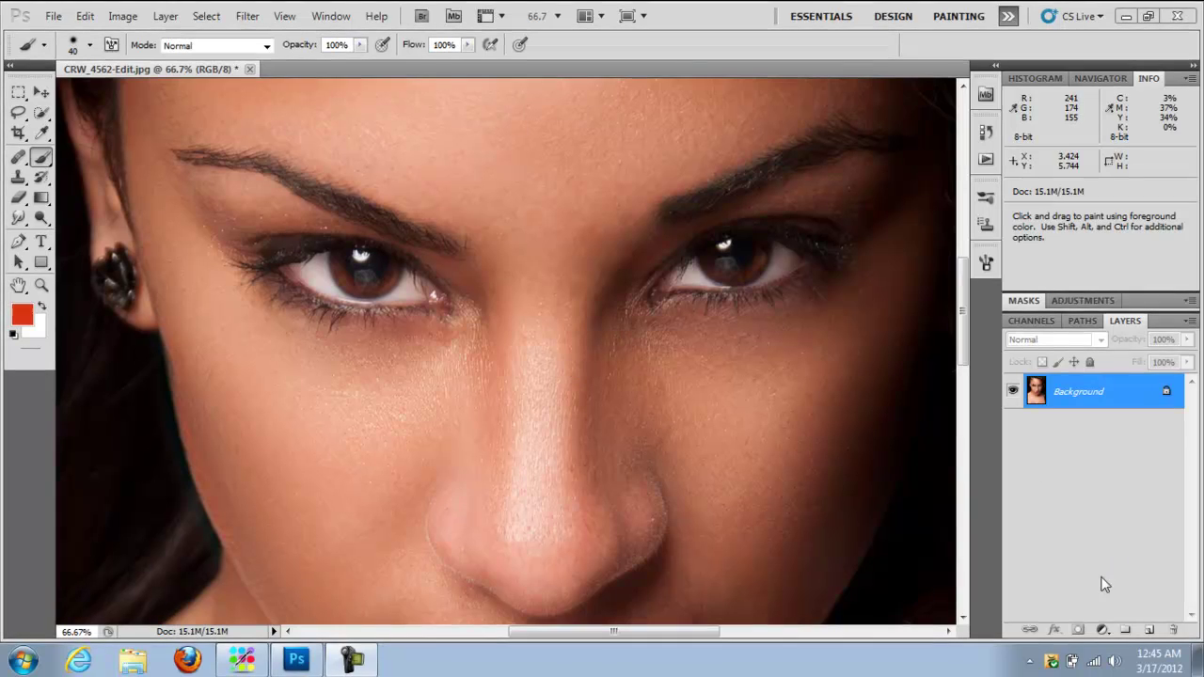
Step: Add a Hue/Saturation adjustment layer colorized blue with Hue 226 and Saturation 71
{"action": "left_click", "coordinate": [1102, 630]}
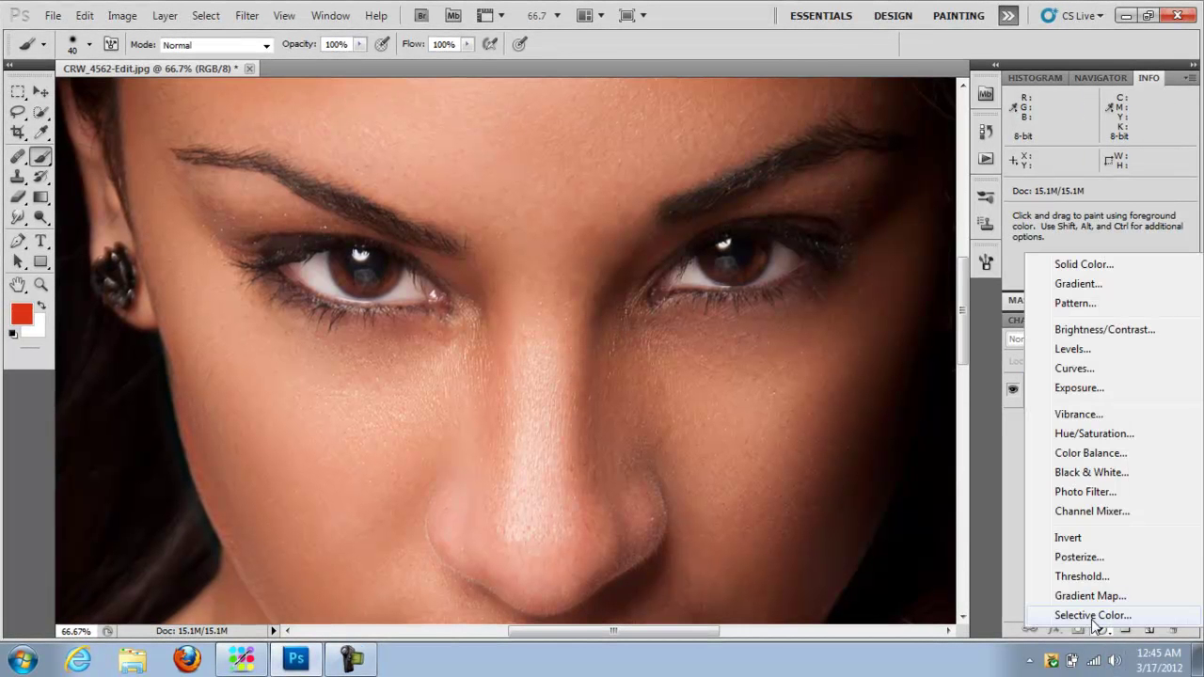
{"action": "left_click", "coordinate": [1077, 435]}
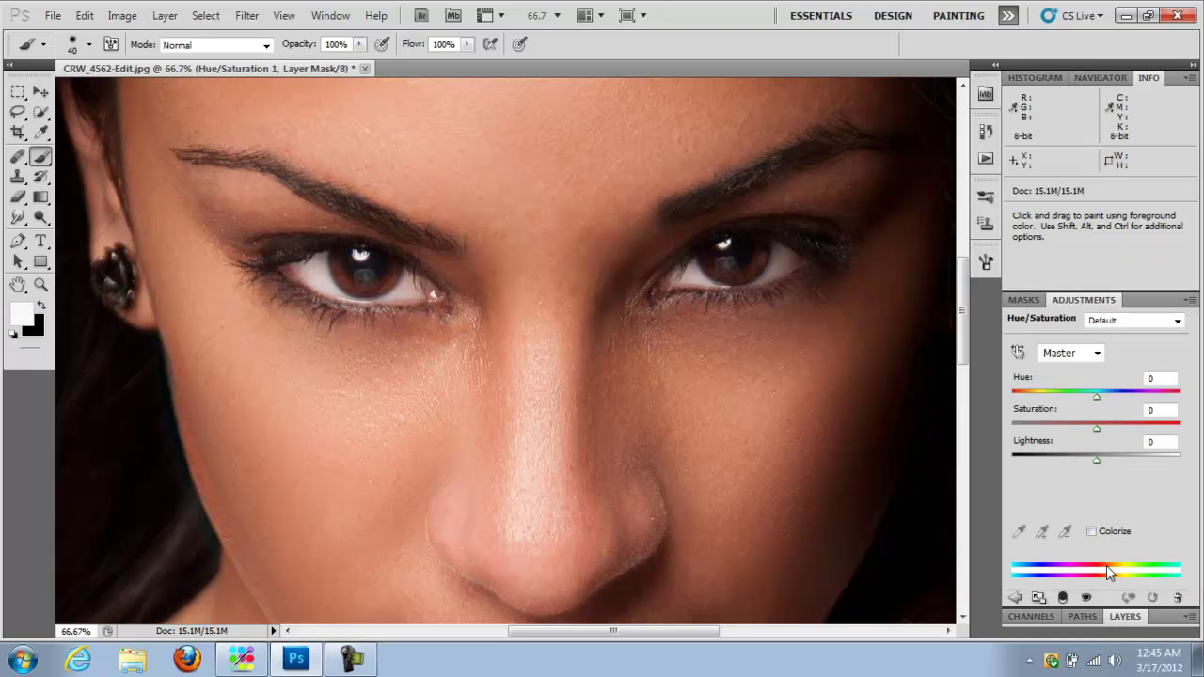
{"action": "left_click", "coordinate": [1092, 532]}
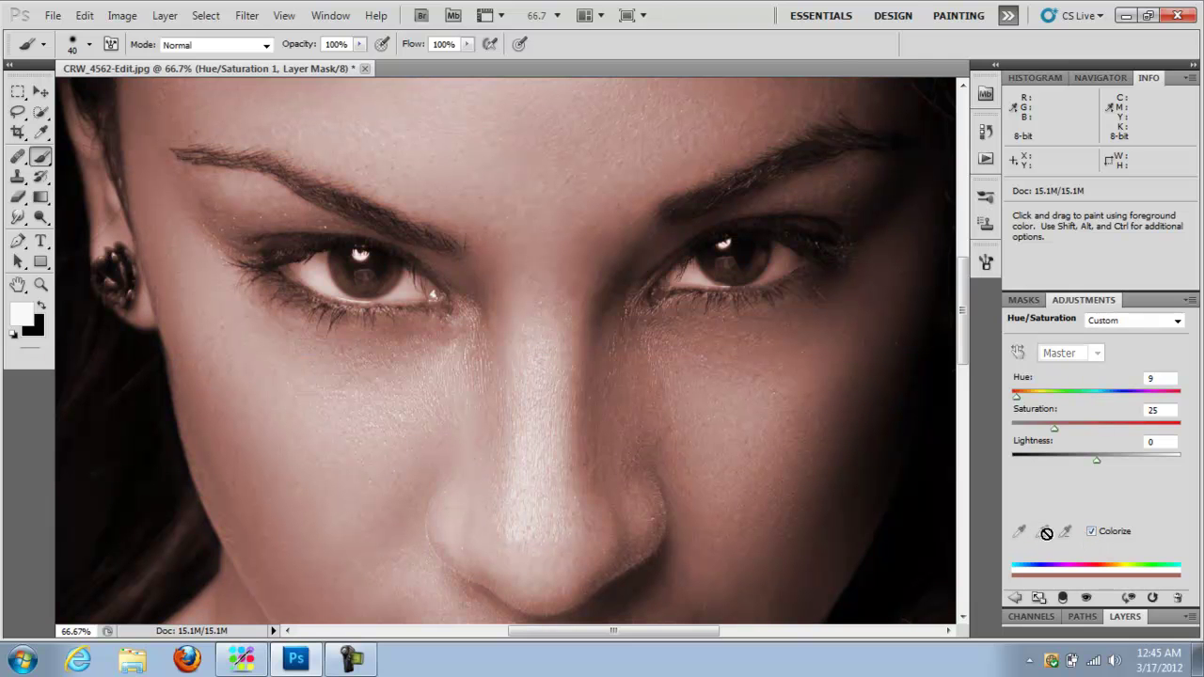
{"action": "left_click_drag", "start_coordinate": [1017, 396], "coordinate": [1134, 439]}
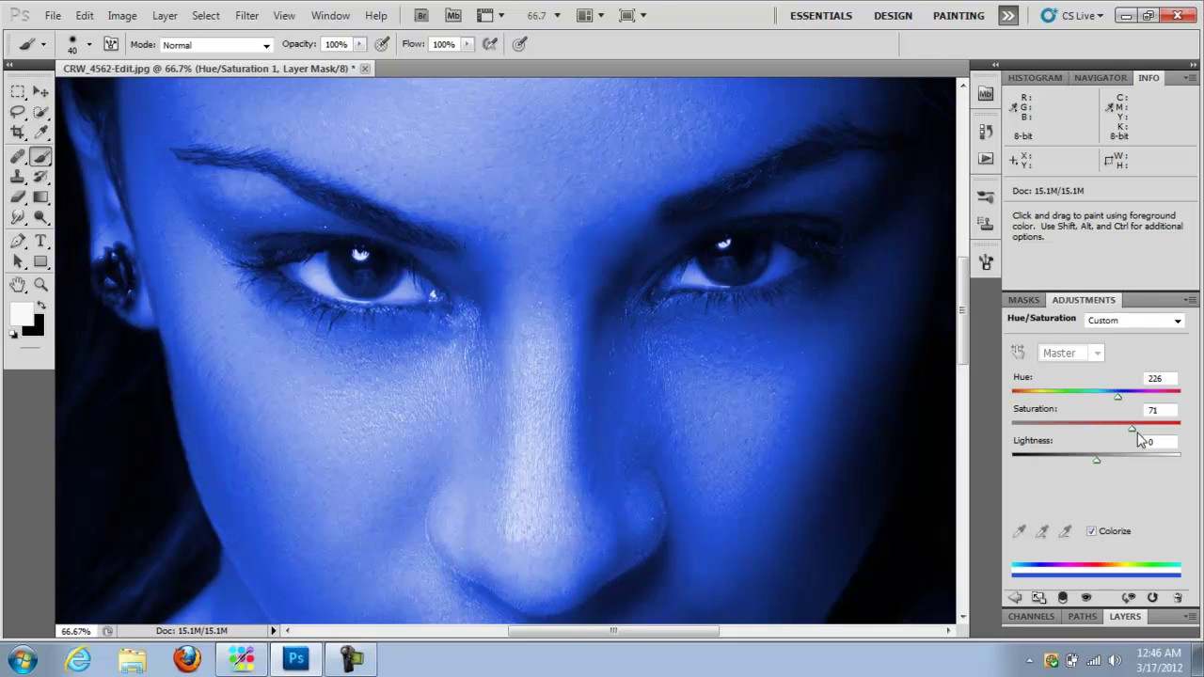
{"action": "left_click", "coordinate": [1136, 618]}
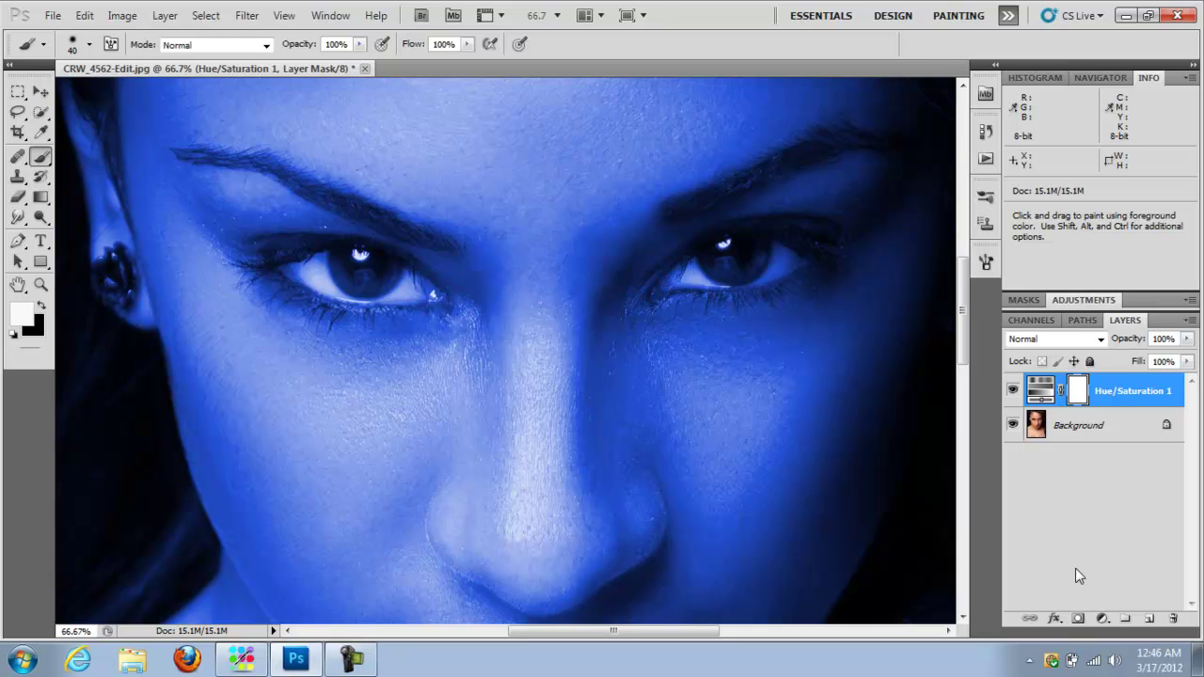
Step: Invert the mask to black and paint blue eyeshadow onto the left eyelid with a white brush
{"action": "key", "text": "ctrl+i"}
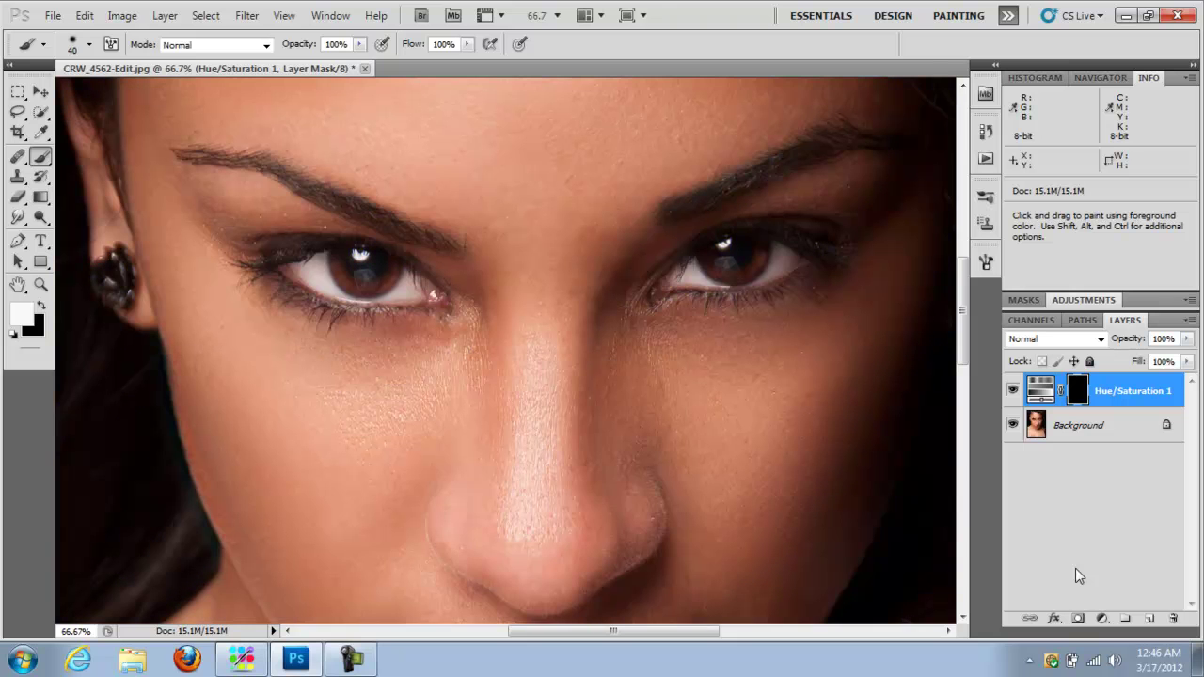
{"action": "left_click", "coordinate": [42, 306]}
{"action": "left_click", "coordinate": [43, 306]}
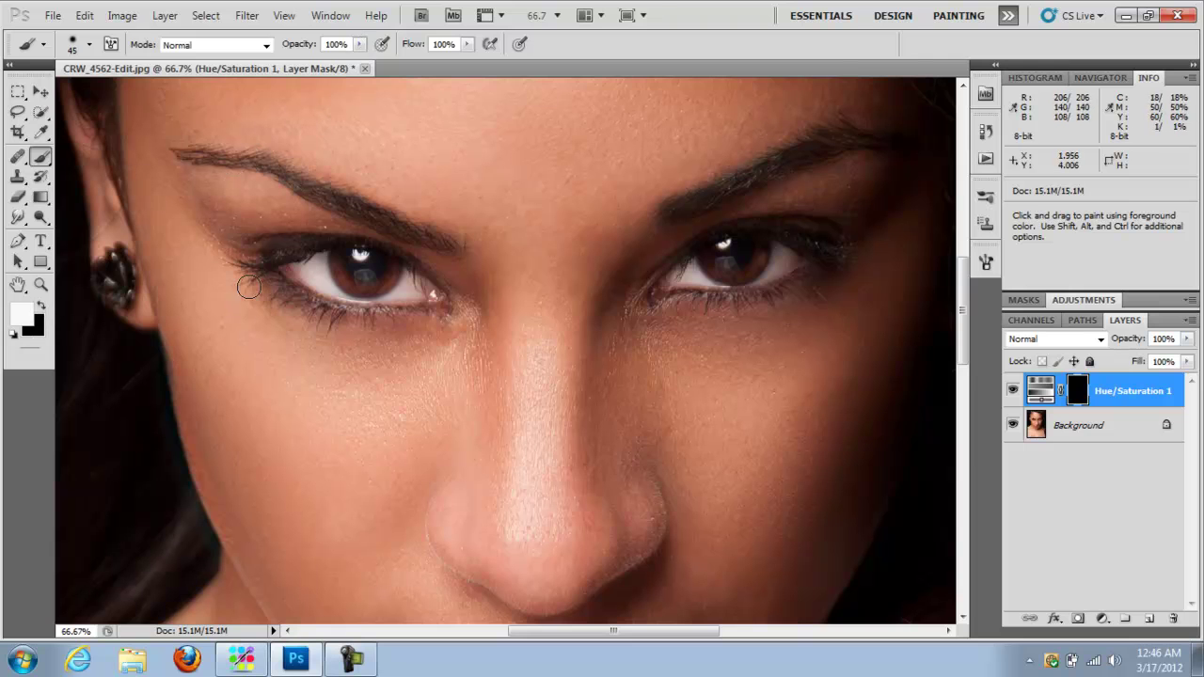
{"action": "key", "text": "bracketright"}
{"action": "key", "text": "bracketright"}
{"action": "key", "text": "bracketright"}
{"action": "key", "text": "bracketleft"}
{"action": "mouse_move", "coordinate": [242, 247]}
{"action": "left_mouse_down"}
{"action": "mouse_move", "coordinate": [210, 208]}
{"action": "mouse_move", "coordinate": [233, 238]}
{"action": "mouse_move", "coordinate": [217, 211]}
{"action": "mouse_move", "coordinate": [307, 224]}
{"action": "mouse_move", "coordinate": [257, 252]}
{"action": "mouse_move", "coordinate": [295, 231]}
{"action": "mouse_move", "coordinate": [264, 237]}
{"action": "mouse_move", "coordinate": [349, 235]}
{"action": "left_mouse_up"}
{"action": "key", "text": "bracketleft"}
{"action": "key", "text": "bracketleft"}
{"action": "key", "text": "bracketleft"}
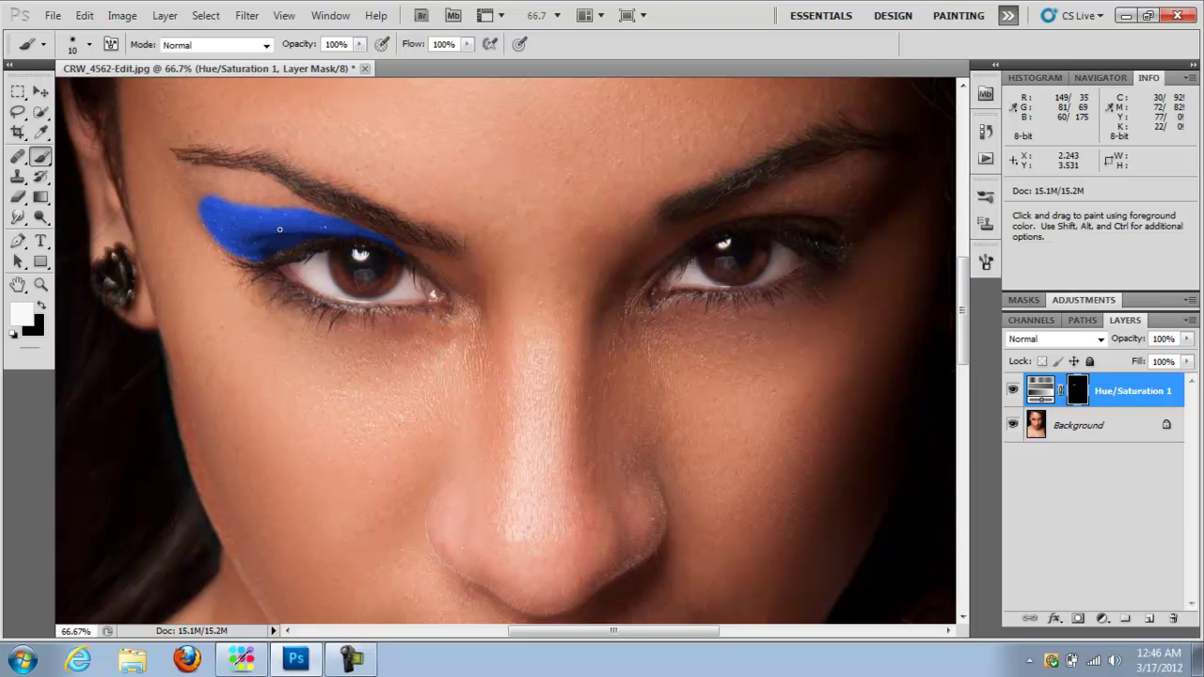
{"action": "left_click", "coordinate": [1098, 342]}
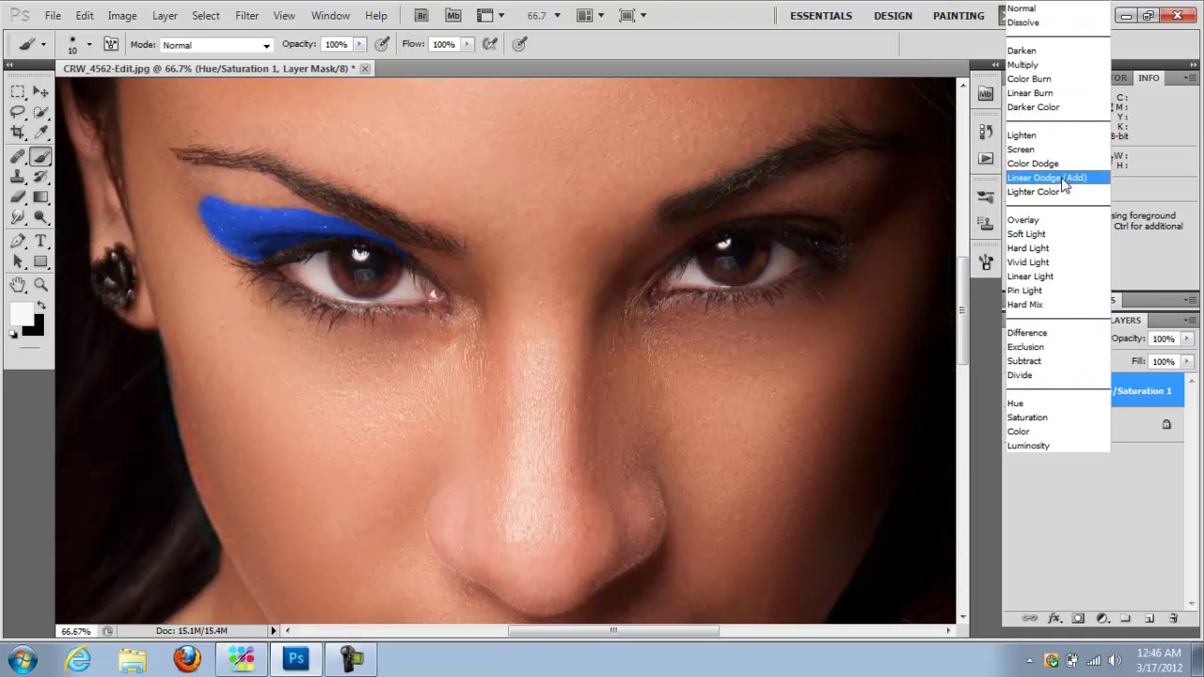
{"action": "left_click", "coordinate": [1025, 65]}
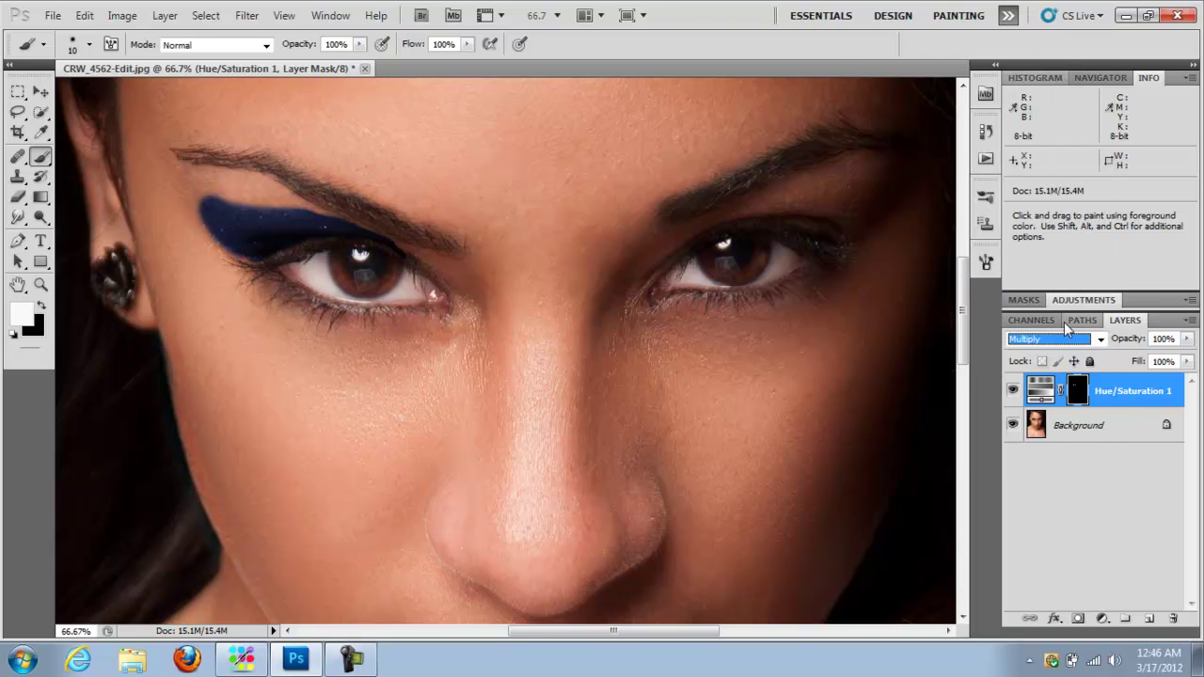
{"action": "left_click", "coordinate": [1098, 340]}
{"action": "left_click", "coordinate": [1048, 235]}
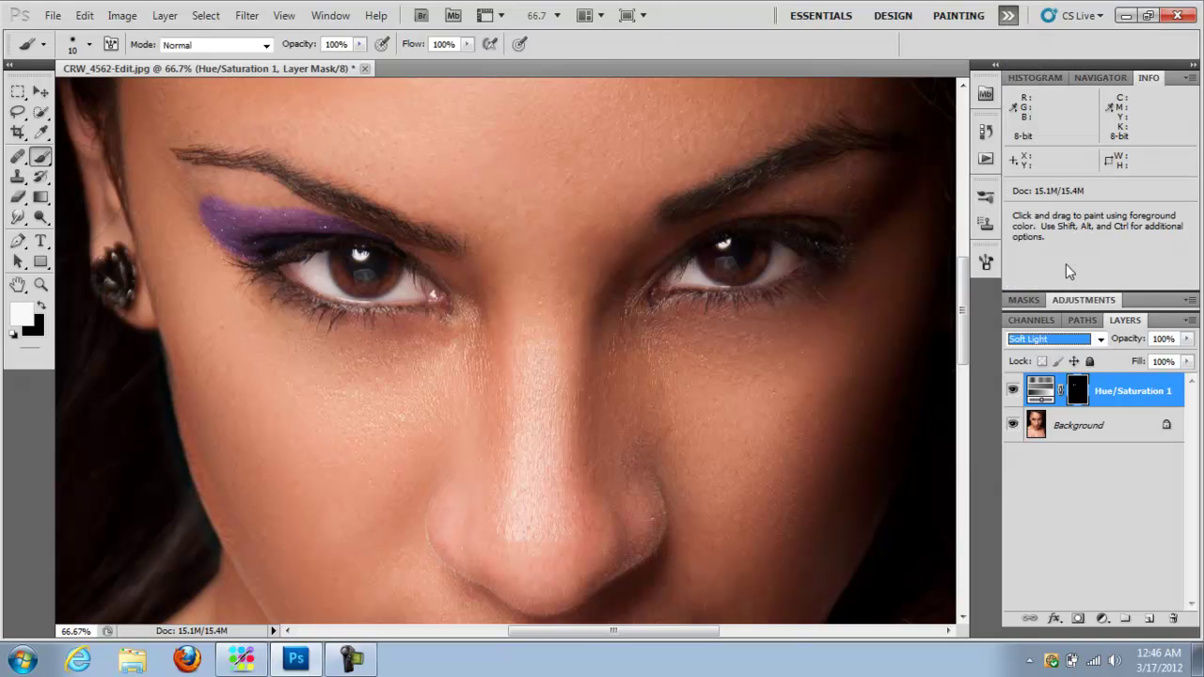
{"action": "left_click", "coordinate": [1096, 341]}
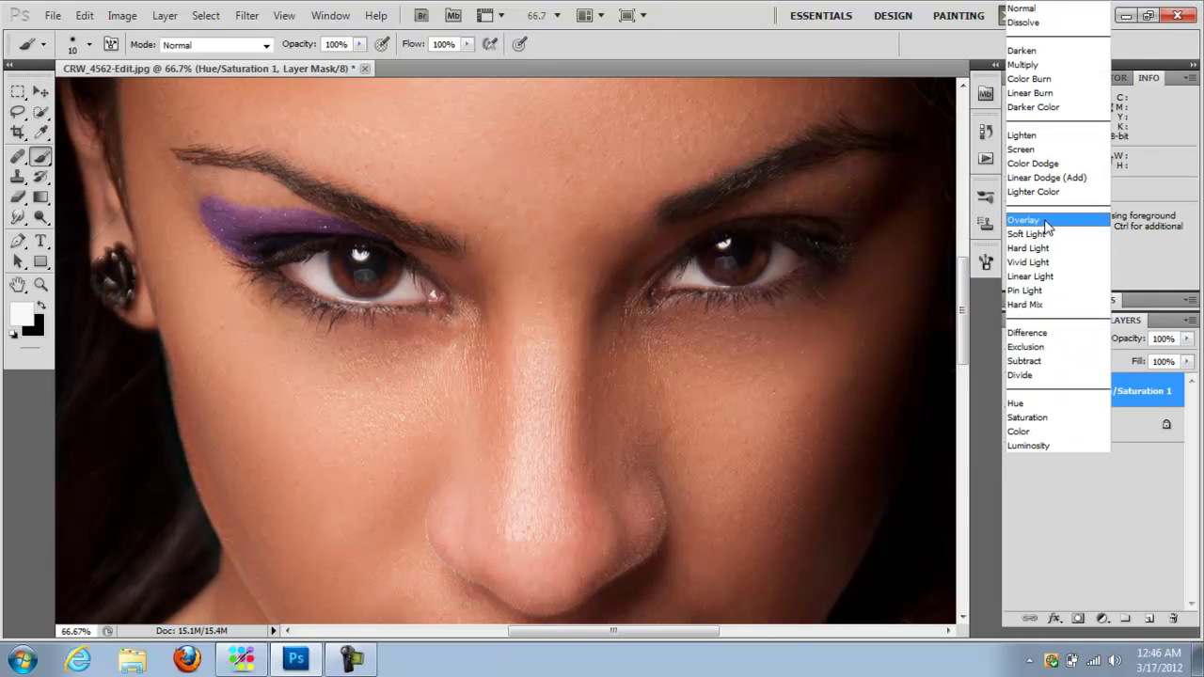
{"action": "left_click", "coordinate": [1035, 220]}
{"action": "left_click", "coordinate": [1101, 344]}
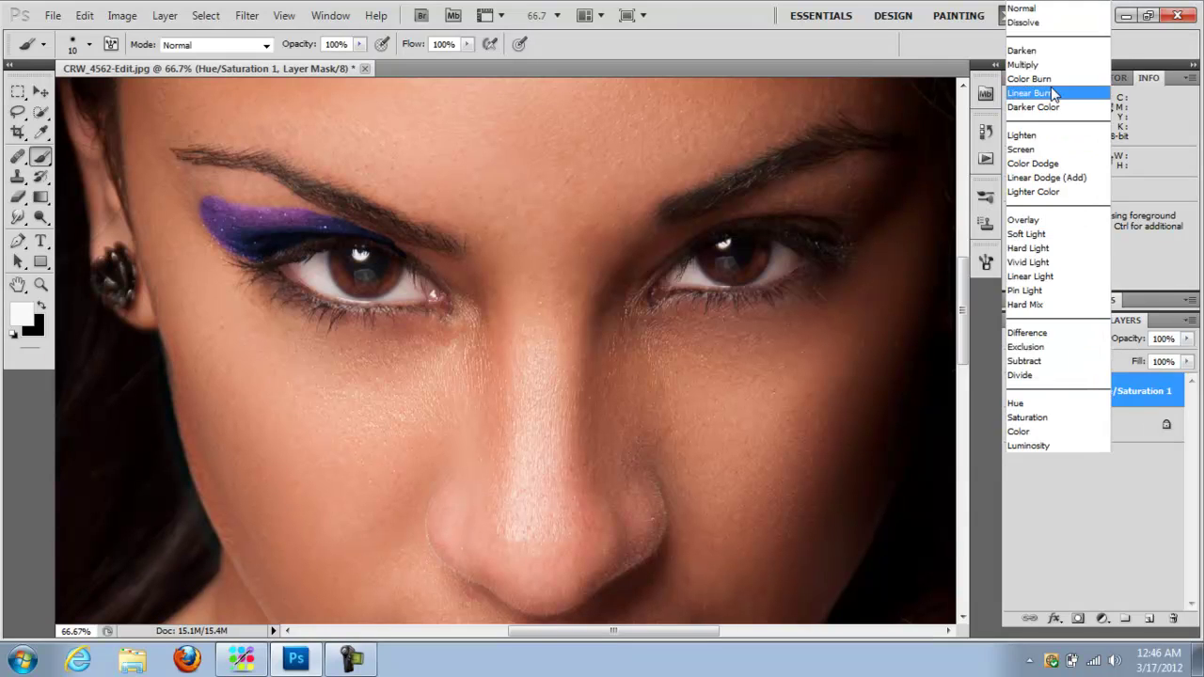
{"action": "left_click", "coordinate": [1027, 12]}
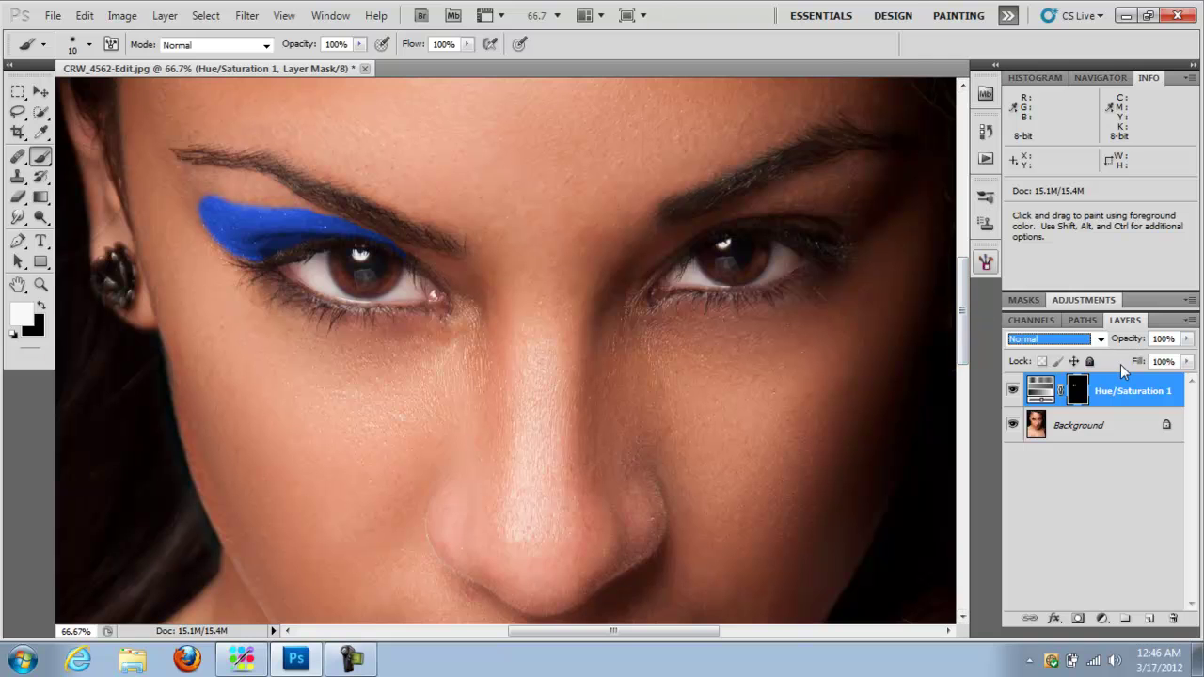
Step: Feather the Hue/Saturation 1 mask by 46 px so the eyeshadow edges blend into the skin
{"action": "left_click", "coordinate": [1032, 301]}
{"action": "left_click_drag", "start_coordinate": [1012, 405], "coordinate": [1109, 408]}
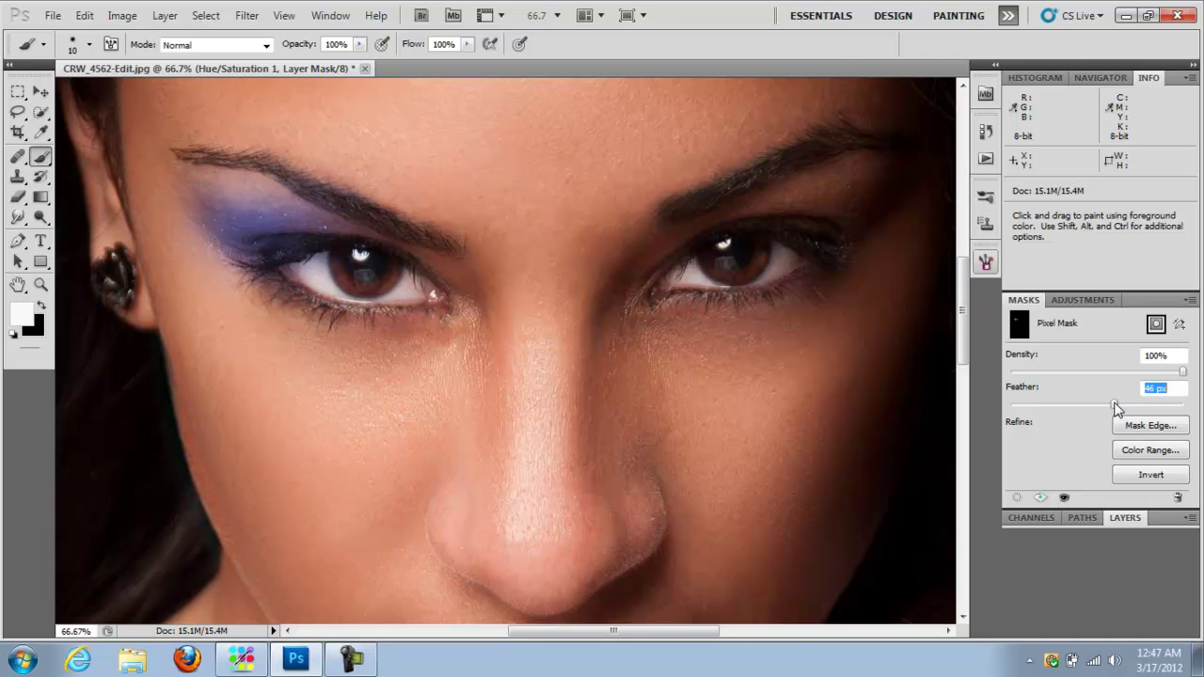
{"action": "left_click_drag", "start_coordinate": [1116, 406], "coordinate": [1117, 406]}
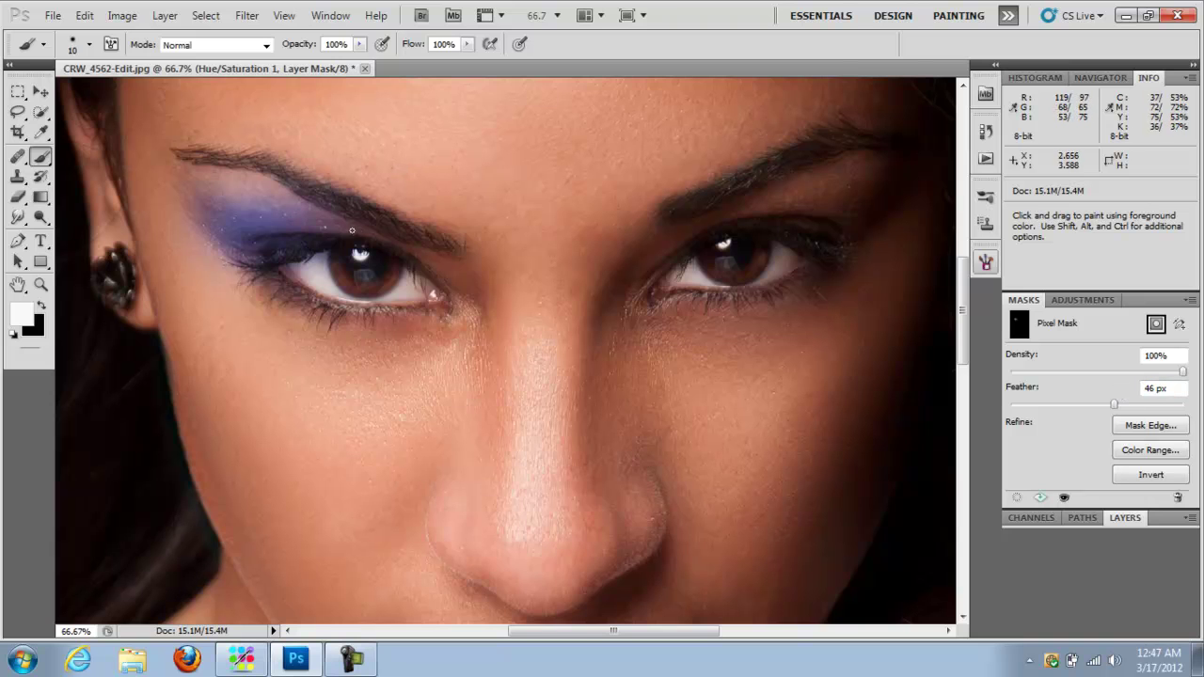
{"action": "key", "text": "bracketright"}
{"action": "key", "text": "bracketright"}
Step: Zoom out to the whole portrait and toggle the eyeshadow layer off and on to compare
{"action": "key", "text": "z"}
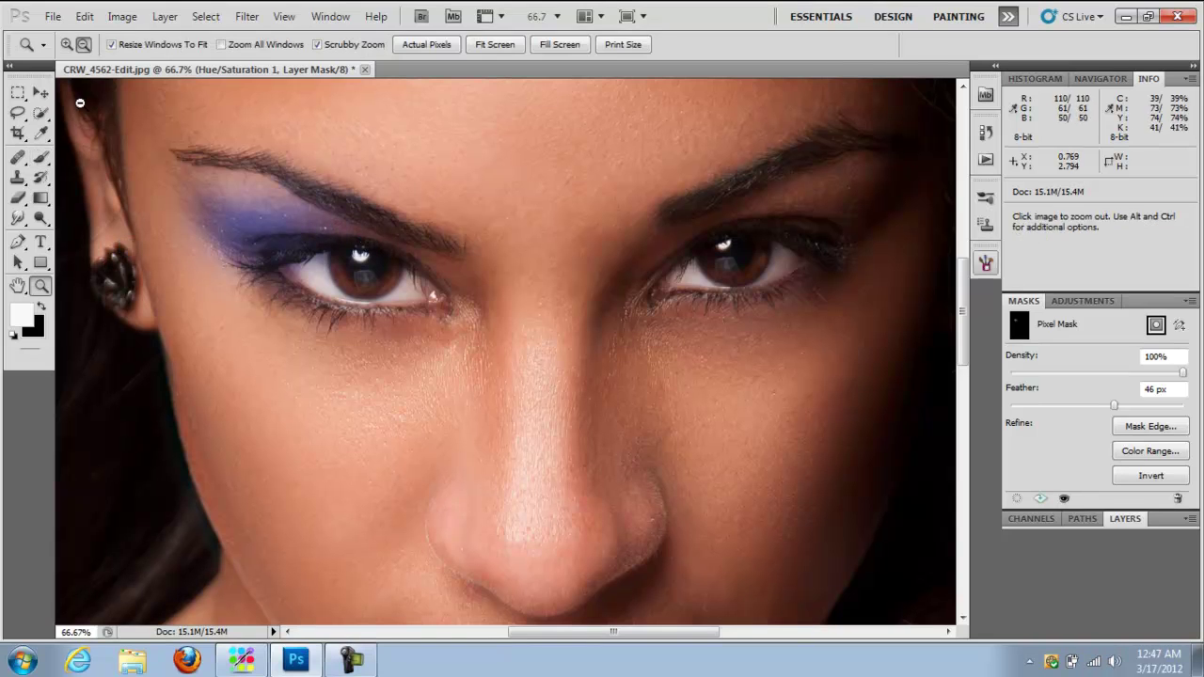
{"action": "left_click", "coordinate": [395, 405], "text": "alt"}
{"action": "left_click", "coordinate": [452, 386], "text": "alt"}
{"action": "left_click", "coordinate": [344, 325], "text": "alt"}
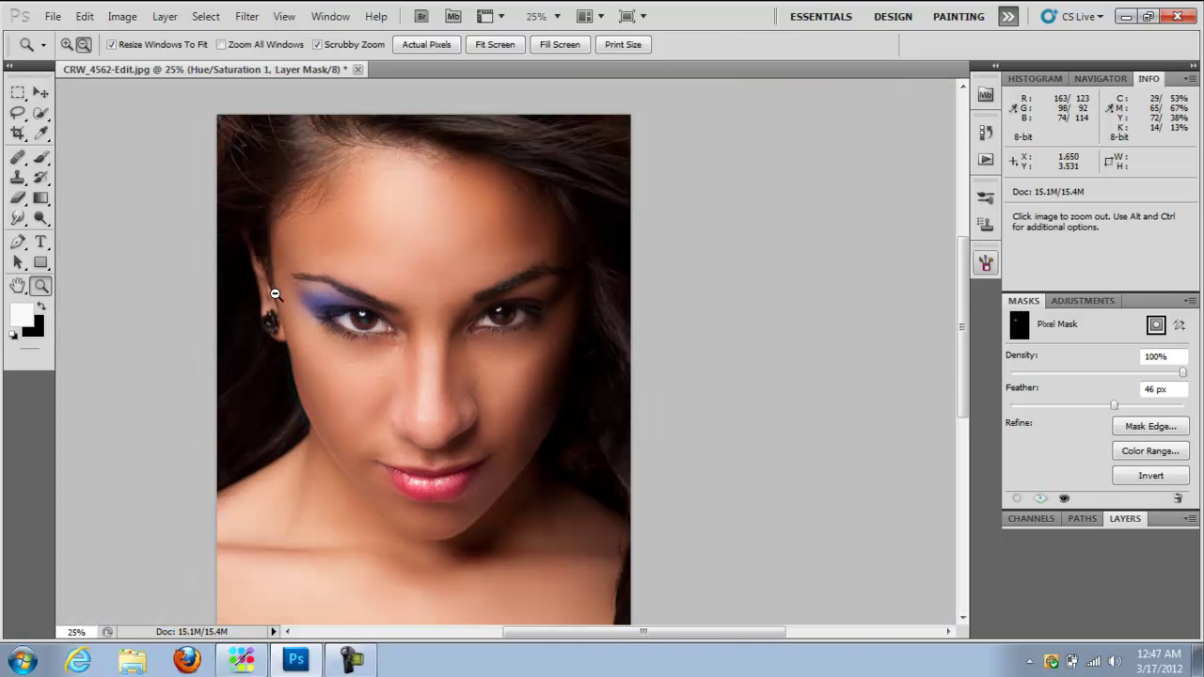
{"action": "left_click", "coordinate": [1124, 519]}
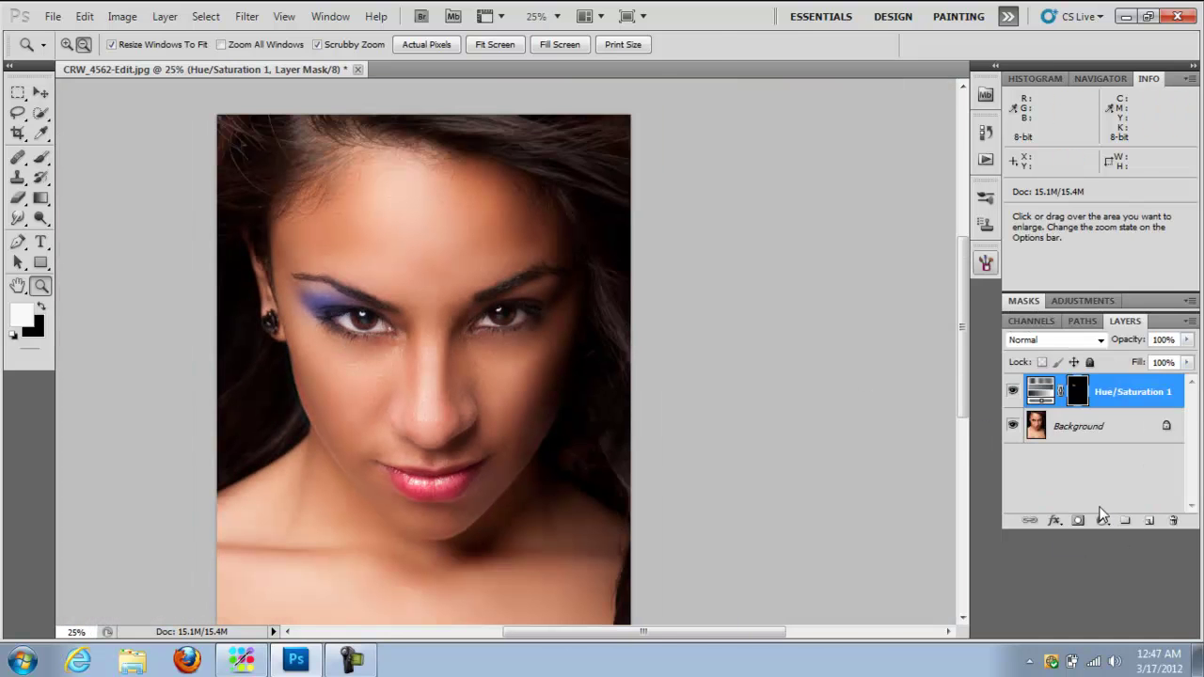
{"action": "left_click", "coordinate": [1013, 393]}
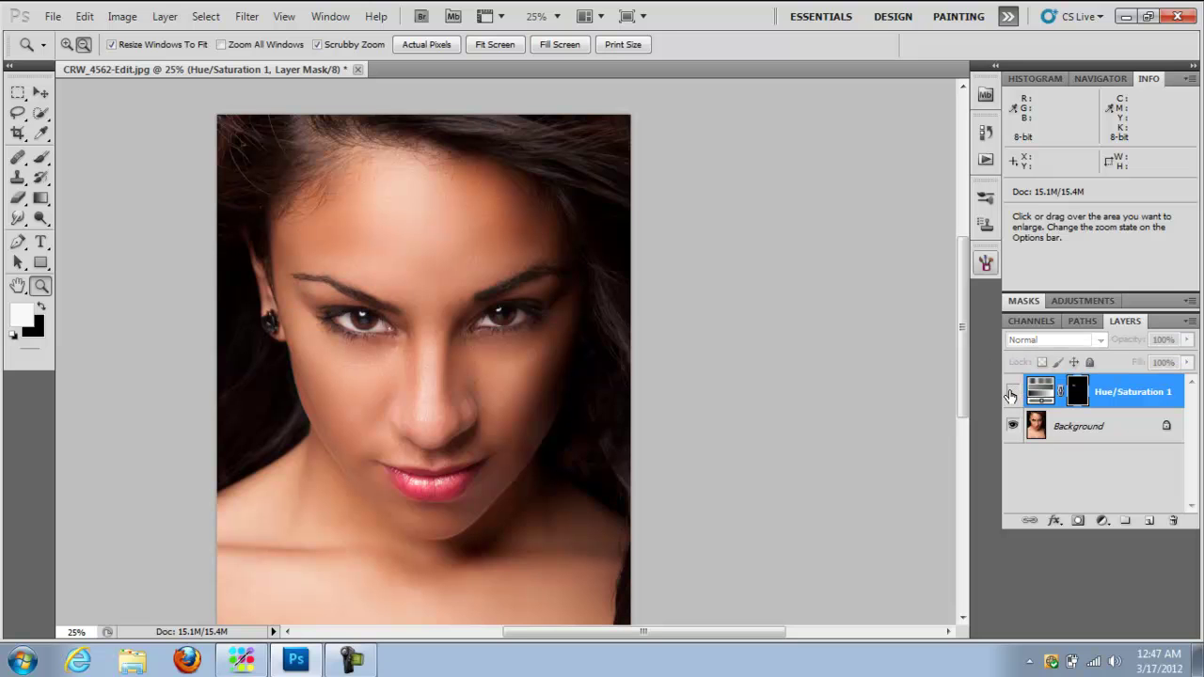
{"action": "left_click", "coordinate": [1013, 393]}
{"action": "left_click", "coordinate": [1013, 393]}
{"action": "left_click", "coordinate": [1014, 394]}
{"action": "left_click", "coordinate": [1014, 393]}
{"action": "left_click", "coordinate": [1014, 394]}
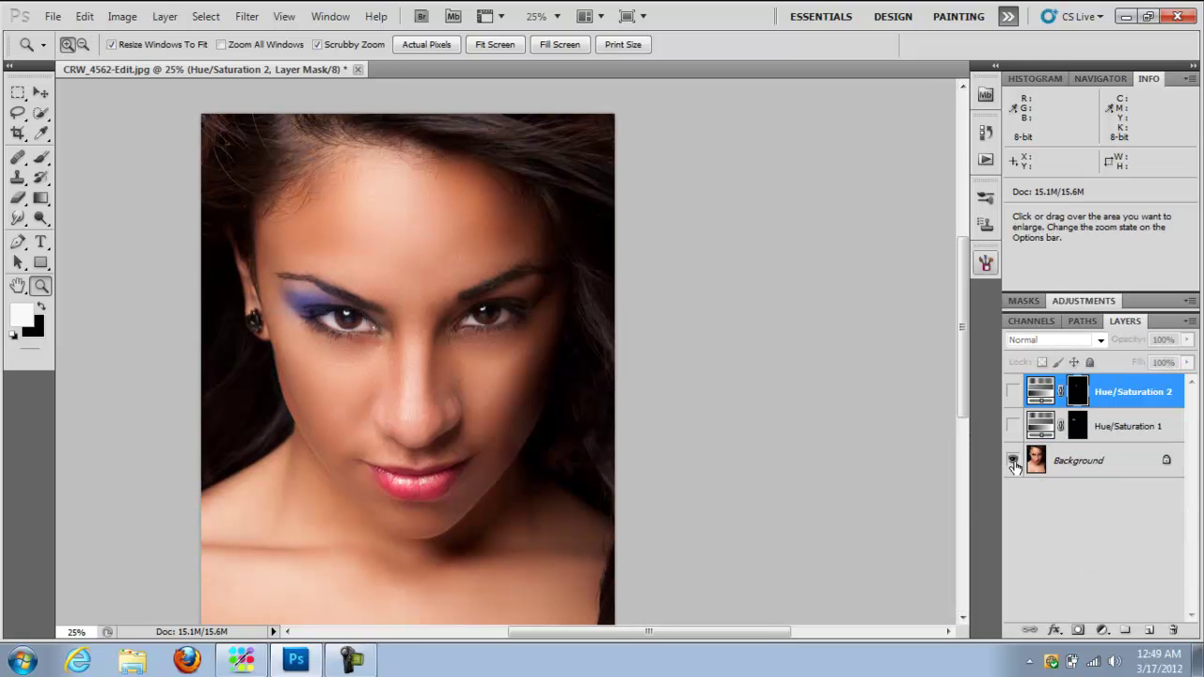
Step: Toggle the Background layer to compare the look, then zoom in closely under the eye
{"action": "left_click", "coordinate": [1013, 461]}
{"action": "left_click", "coordinate": [1013, 463]}
{"action": "left_click", "coordinate": [1013, 463]}
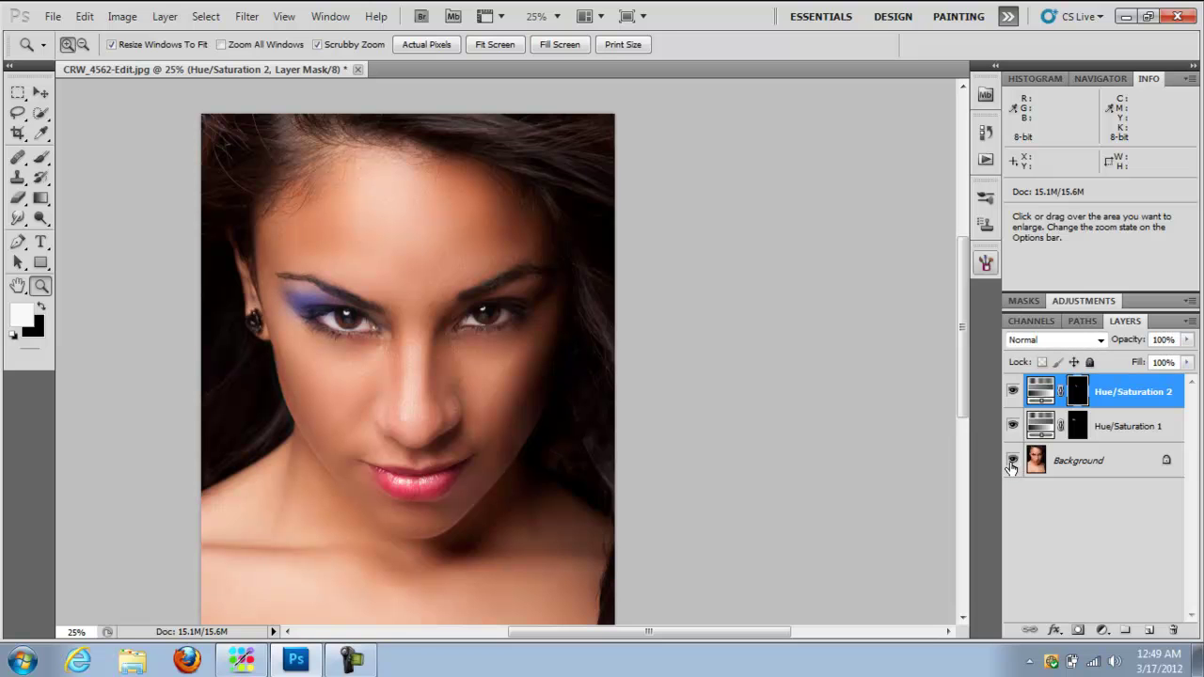
{"action": "left_click", "coordinate": [1013, 463], "text": "alt"}
{"action": "left_click", "coordinate": [1013, 463], "text": "alt"}
{"action": "left_click", "coordinate": [66, 44]}
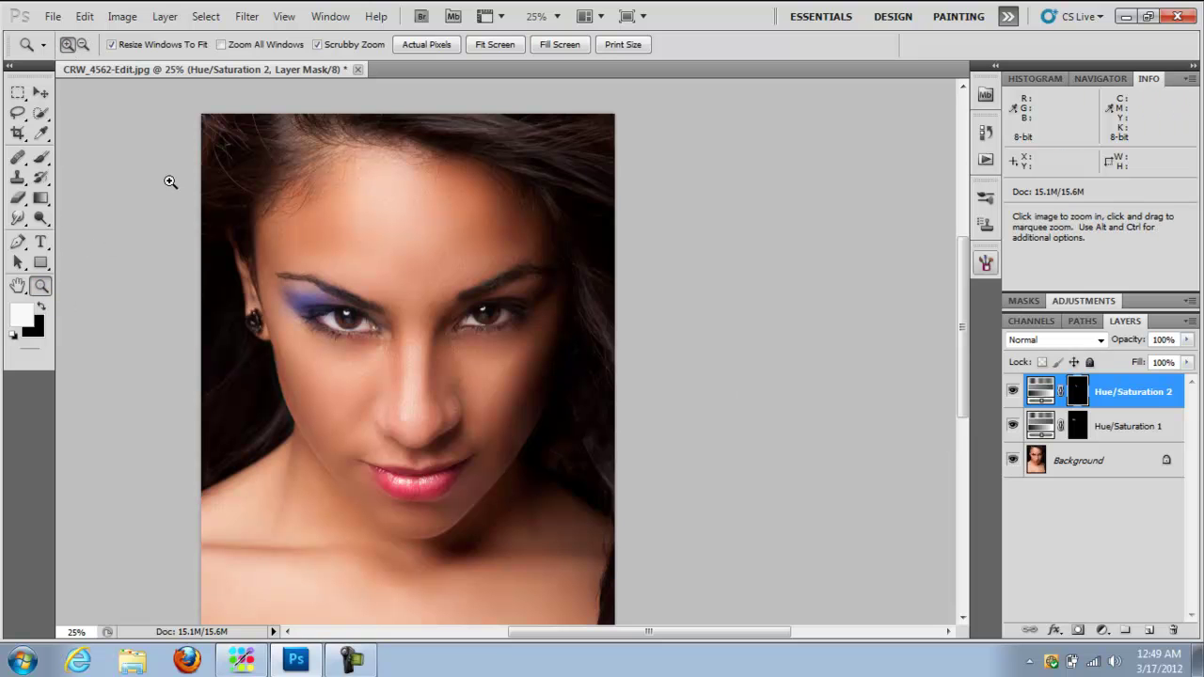
{"action": "left_click", "coordinate": [327, 348]}
{"action": "left_click", "coordinate": [325, 344]}
{"action": "left_click", "coordinate": [311, 332]}
{"action": "left_click", "coordinate": [311, 329]}
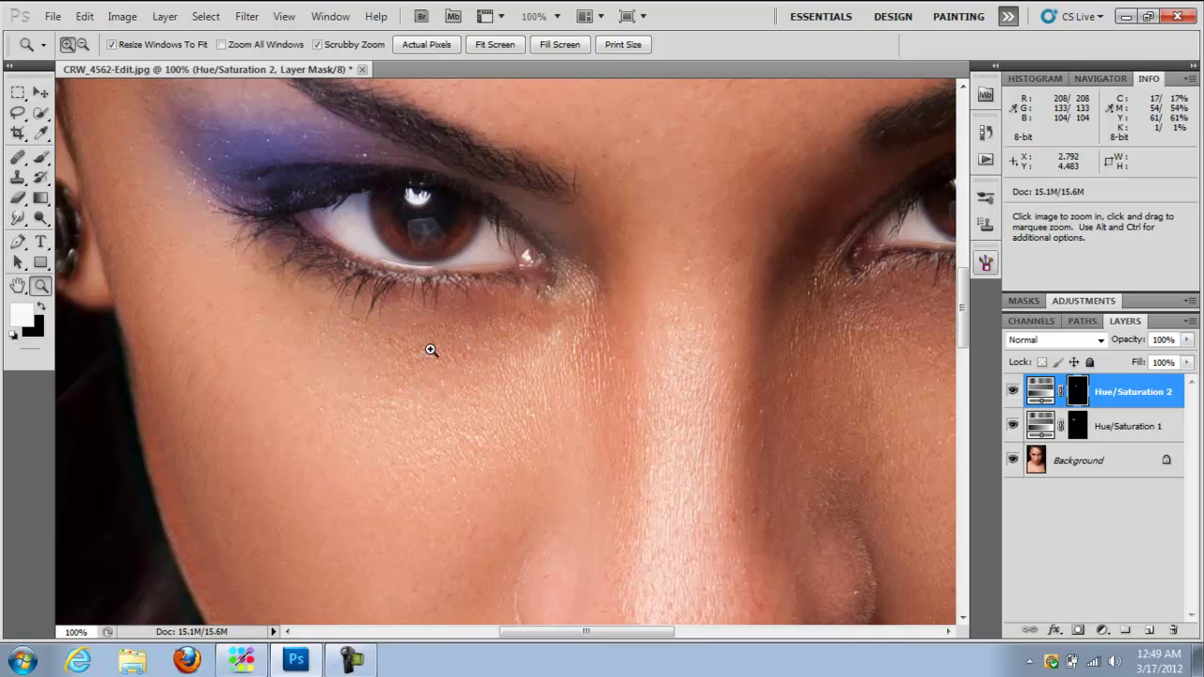
Step: Add a new layer named 'eyelashes' and zoom in close on the lower lashes
{"action": "left_click", "coordinate": [1147, 631]}
{"action": "double_click", "coordinate": [1080, 394]}
{"action": "key", "text": "BackSpace"}
{"action": "type", "text": "eyelashes"}
{"action": "key", "text": "Return"}
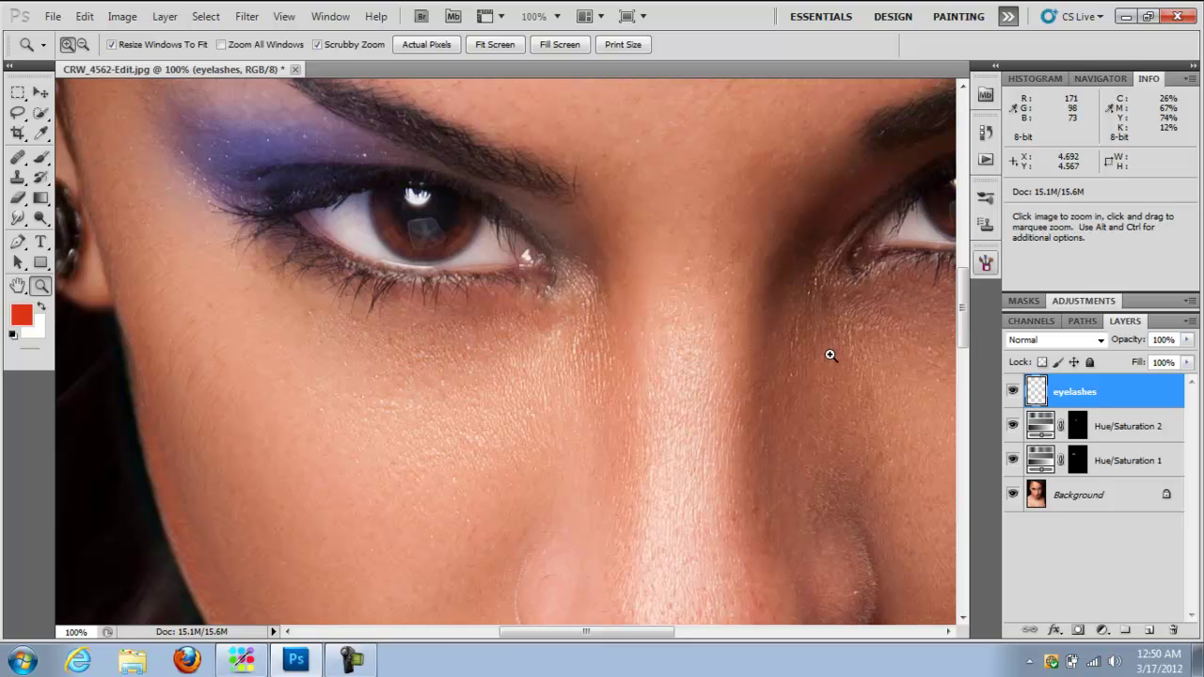
{"action": "left_click_drag", "start_coordinate": [965, 320], "coordinate": [965, 290]}
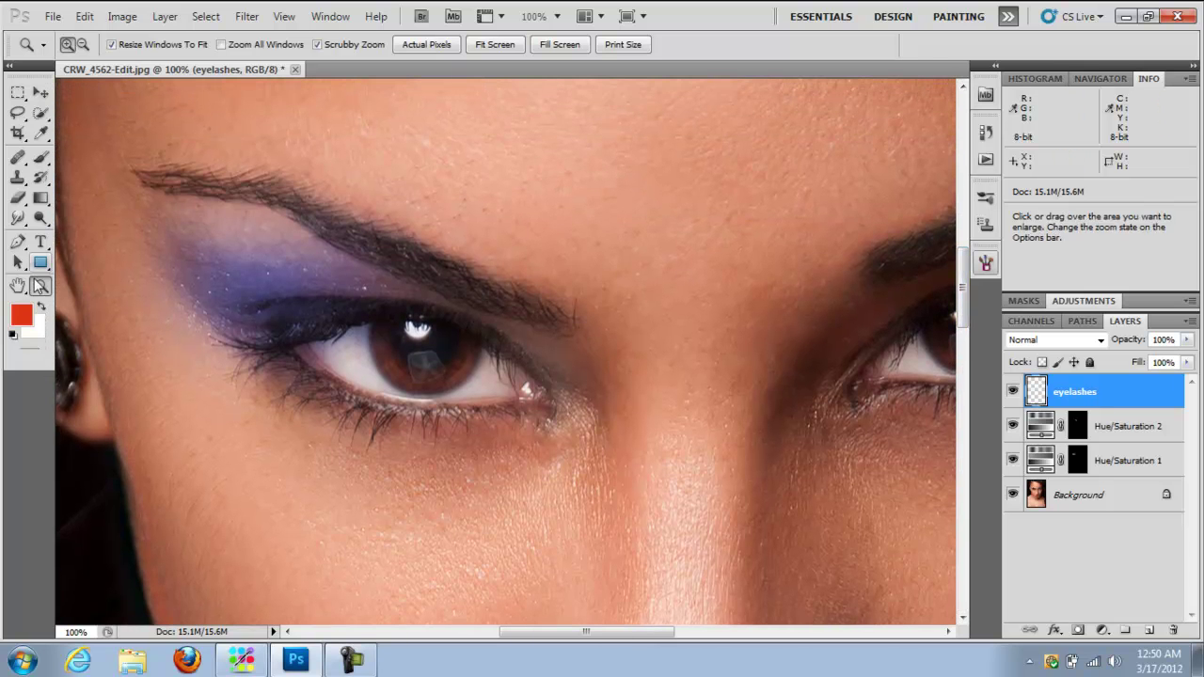
{"action": "left_click_drag", "start_coordinate": [291, 414], "coordinate": [411, 370]}
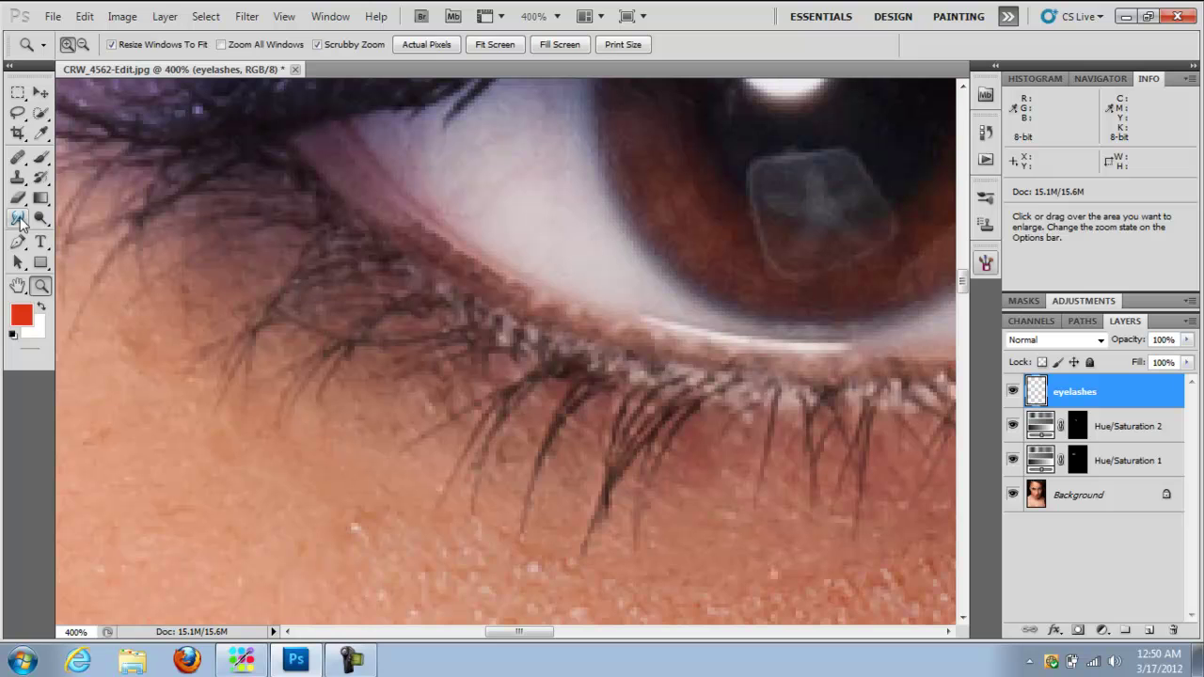
Step: Select the Smudge tool, turn off its Transfer and Smoothing options, and review Shape Dynamics
{"action": "left_click", "coordinate": [19, 219]}
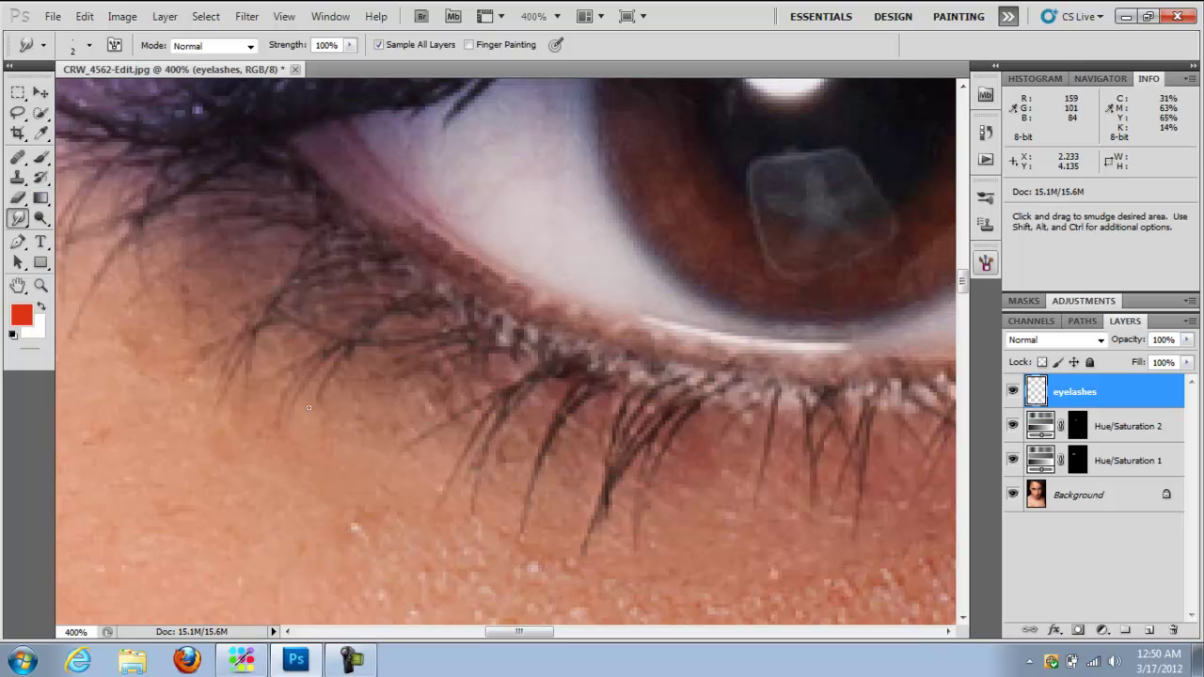
{"action": "left_click", "coordinate": [986, 265]}
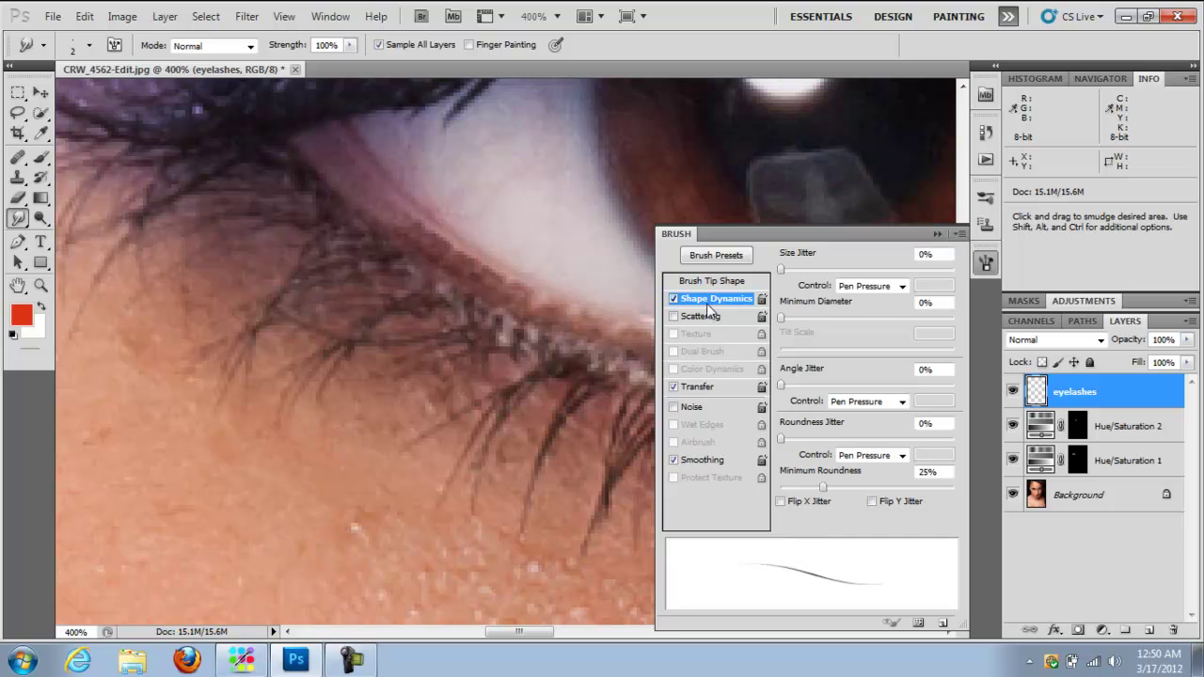
{"action": "left_click", "coordinate": [692, 386]}
{"action": "left_click", "coordinate": [673, 389]}
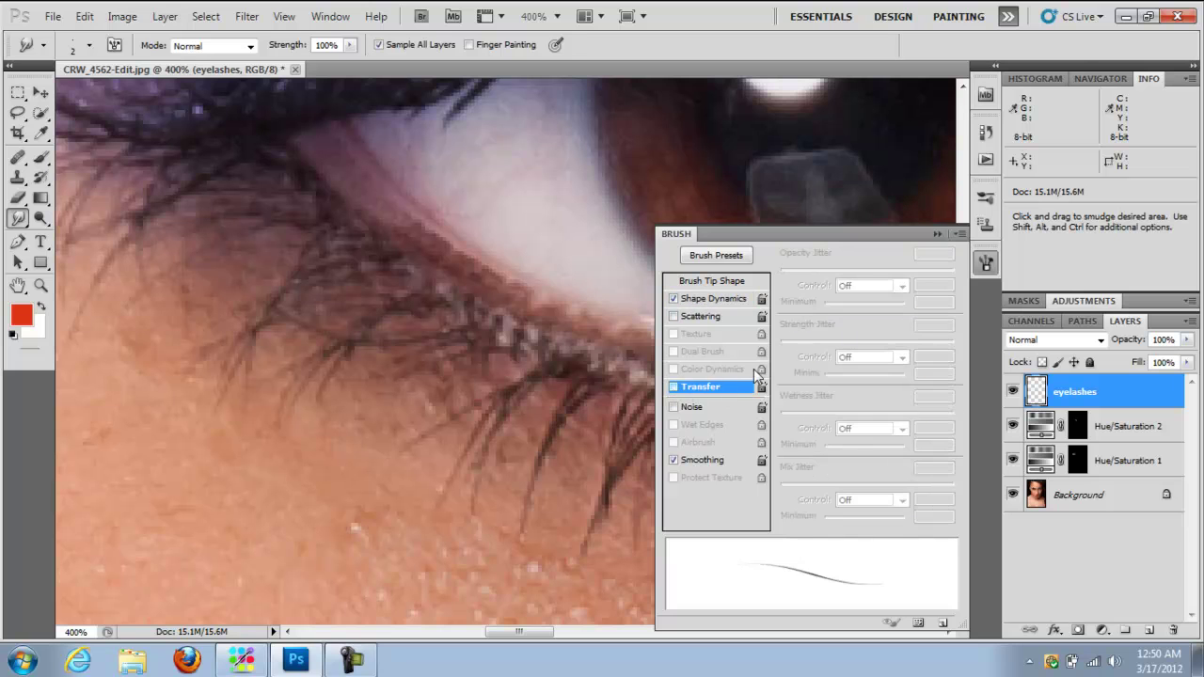
{"action": "left_click", "coordinate": [674, 460]}
{"action": "left_click", "coordinate": [721, 299]}
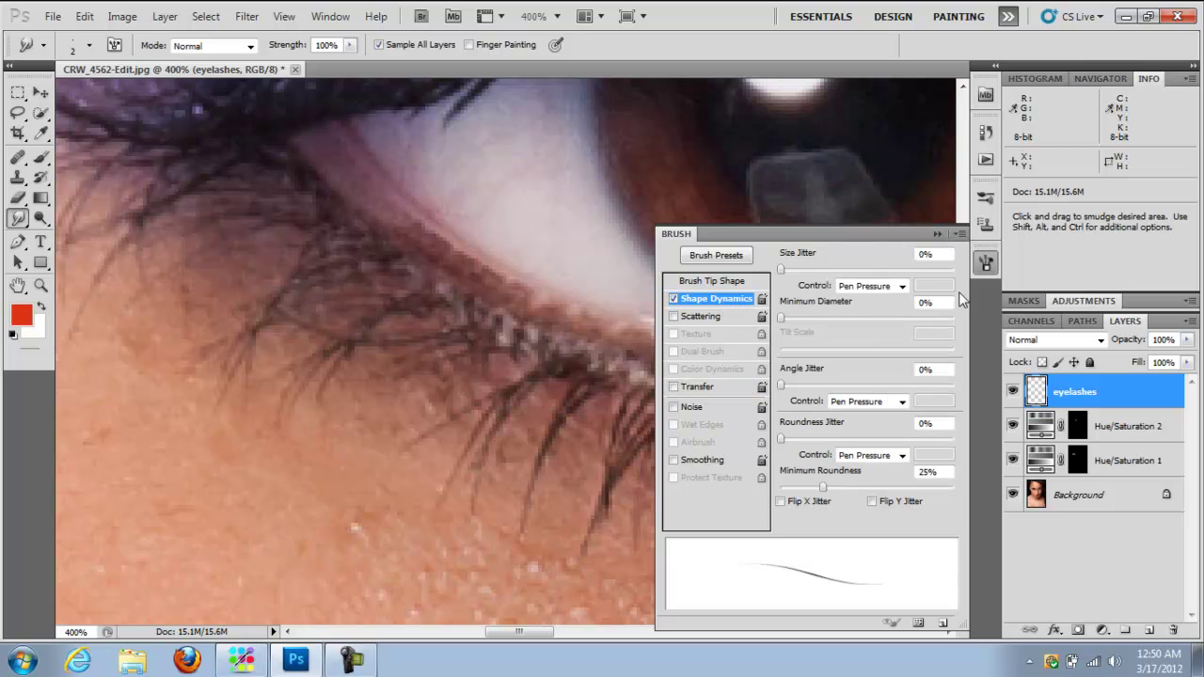
Step: Smudge several thin lash strands down from the lower lash line below the eye
{"action": "left_click", "coordinate": [937, 233]}
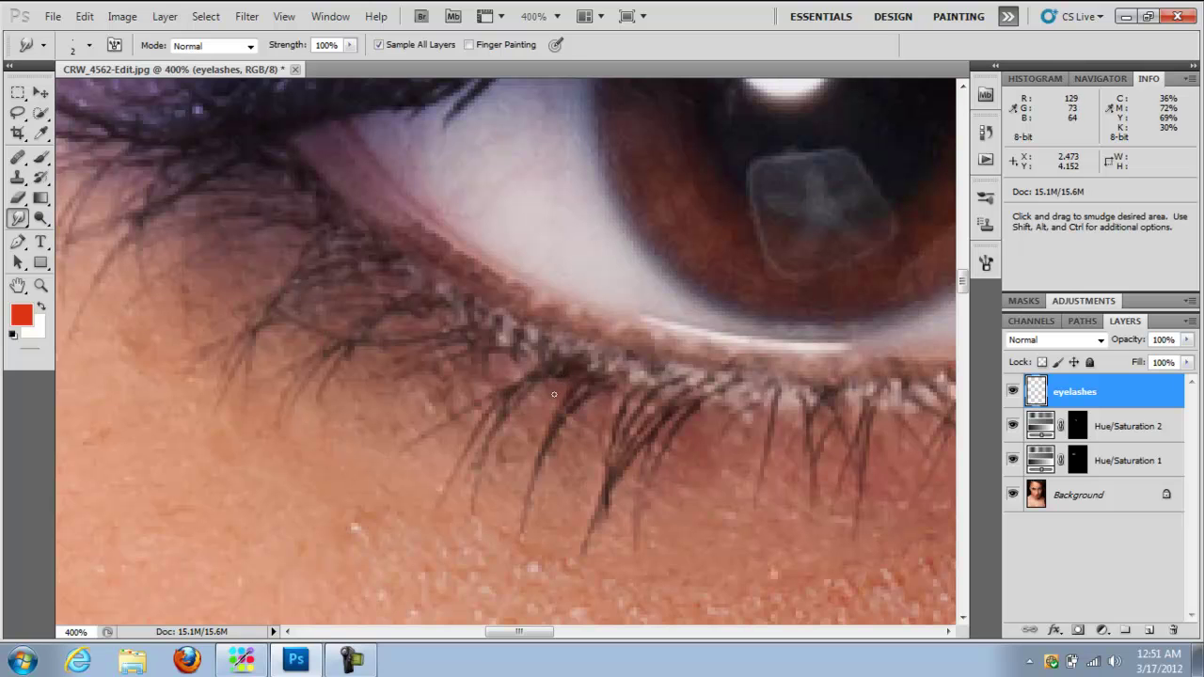
{"action": "mouse_move", "coordinate": [568, 371]}
{"action": "left_mouse_down"}
{"action": "mouse_move", "coordinate": [515, 438]}
{"action": "mouse_move", "coordinate": [513, 468]}
{"action": "left_mouse_up"}
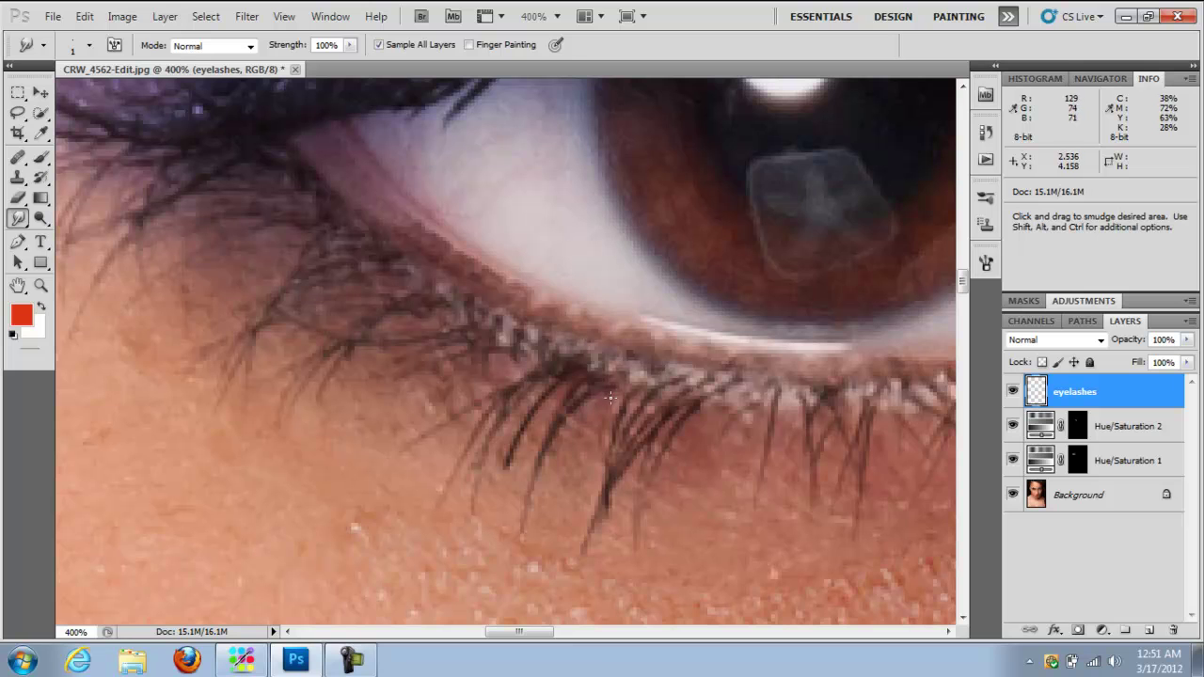
{"action": "left_click_drag", "start_coordinate": [554, 442], "coordinate": [573, 493]}
{"action": "left_click_drag", "start_coordinate": [567, 364], "coordinate": [505, 484]}
{"action": "left_click_drag", "start_coordinate": [568, 375], "coordinate": [489, 529]}
{"action": "left_click_drag", "start_coordinate": [516, 466], "coordinate": [498, 529]}
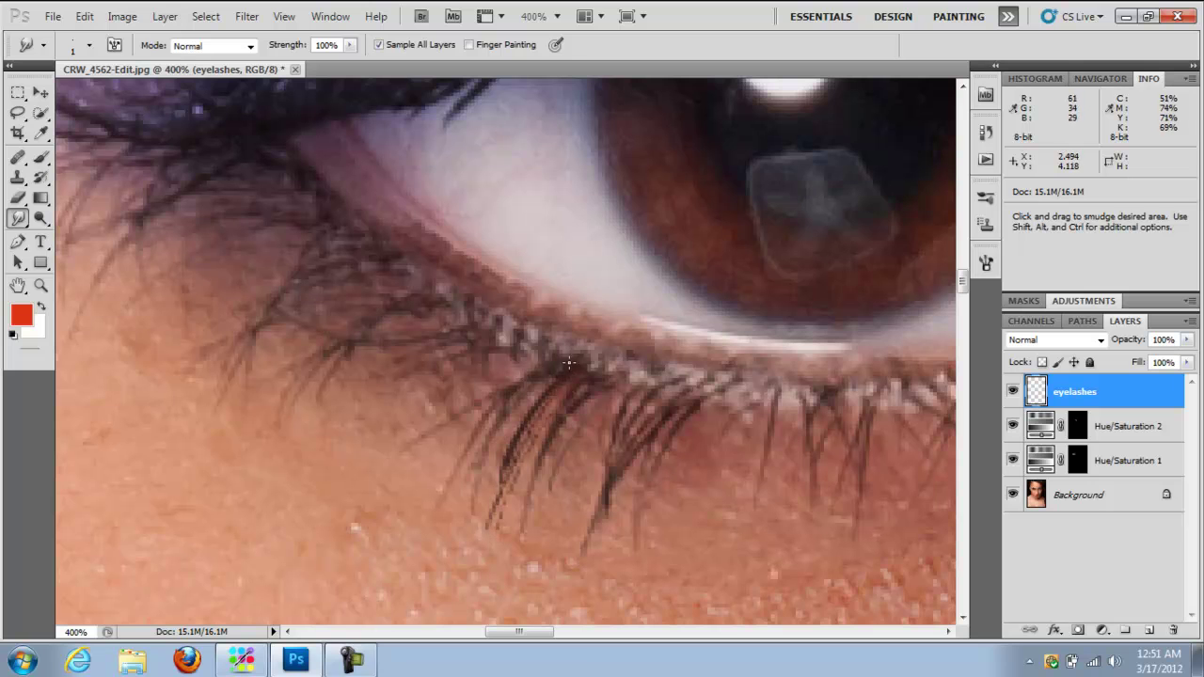
{"action": "left_click_drag", "start_coordinate": [541, 377], "coordinate": [440, 565]}
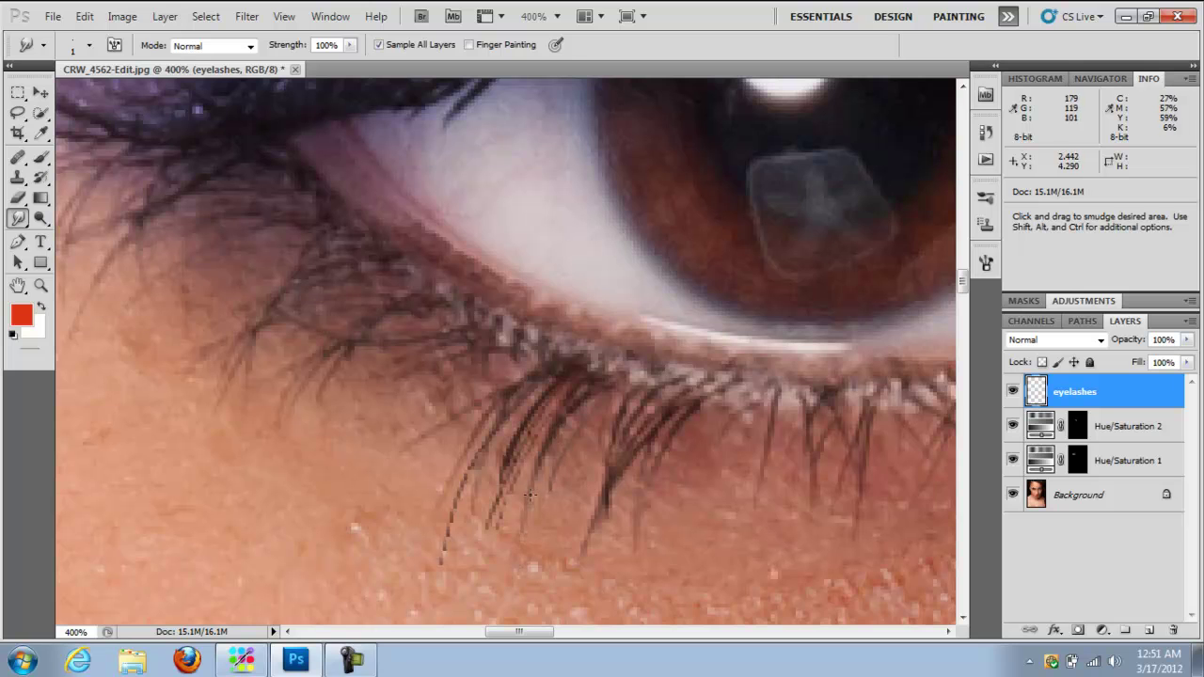
{"action": "left_click_drag", "start_coordinate": [529, 485], "coordinate": [512, 581]}
{"action": "left_click_drag", "start_coordinate": [438, 429], "coordinate": [356, 488]}
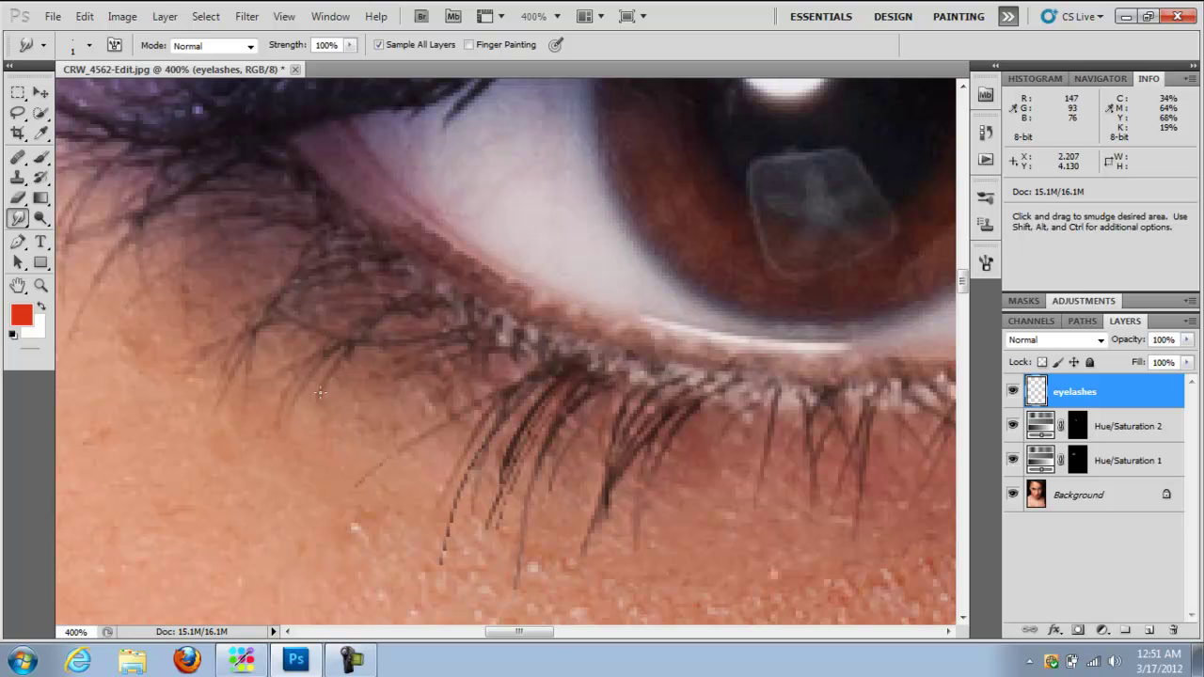
{"action": "left_click_drag", "start_coordinate": [311, 398], "coordinate": [299, 470]}
Step: Add fine lash strands at the outer corner and fill in more under the middle of the eye
{"action": "left_click_drag", "start_coordinate": [229, 419], "coordinate": [226, 438]}
{"action": "left_click_drag", "start_coordinate": [274, 256], "coordinate": [193, 346]}
{"action": "left_click_drag", "start_coordinate": [311, 239], "coordinate": [200, 357]}
{"action": "left_click_drag", "start_coordinate": [192, 284], "coordinate": [151, 325]}
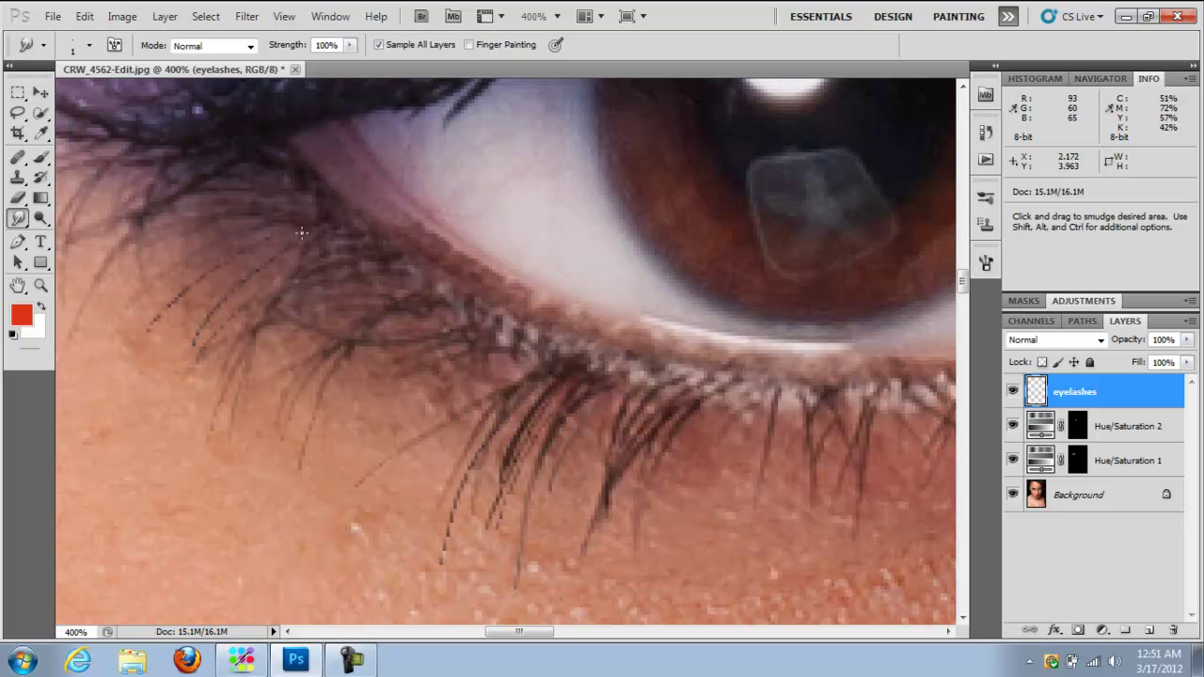
{"action": "left_click_drag", "start_coordinate": [260, 254], "coordinate": [170, 333]}
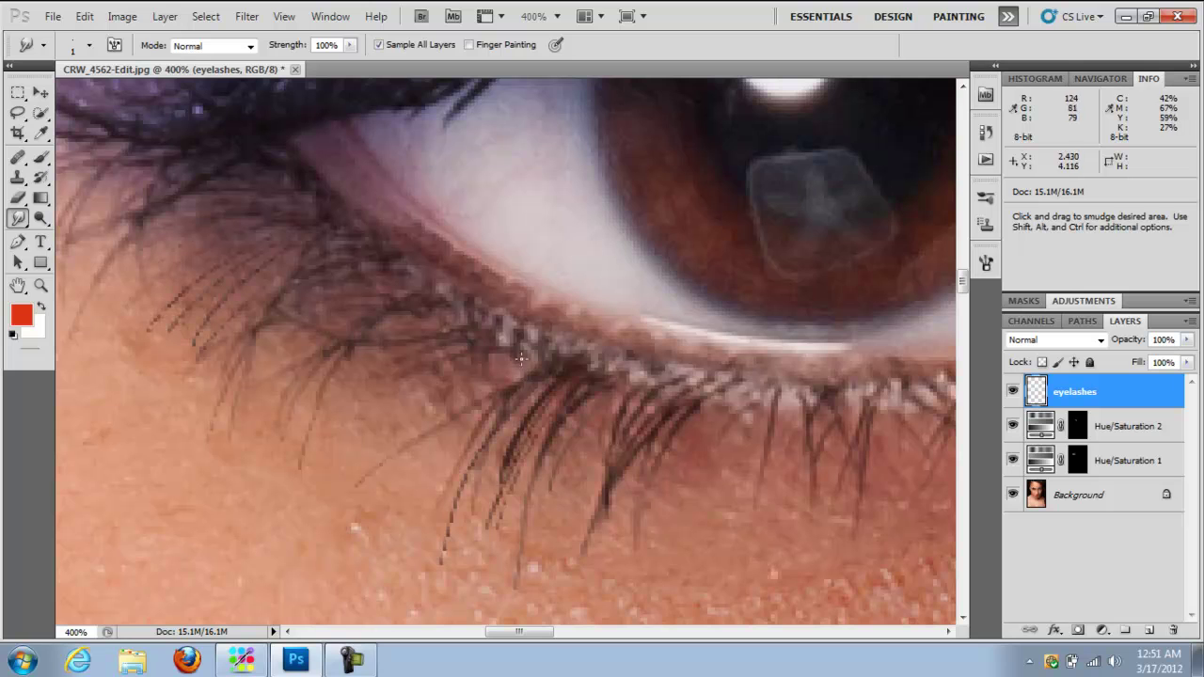
{"action": "left_click_drag", "start_coordinate": [468, 381], "coordinate": [397, 476]}
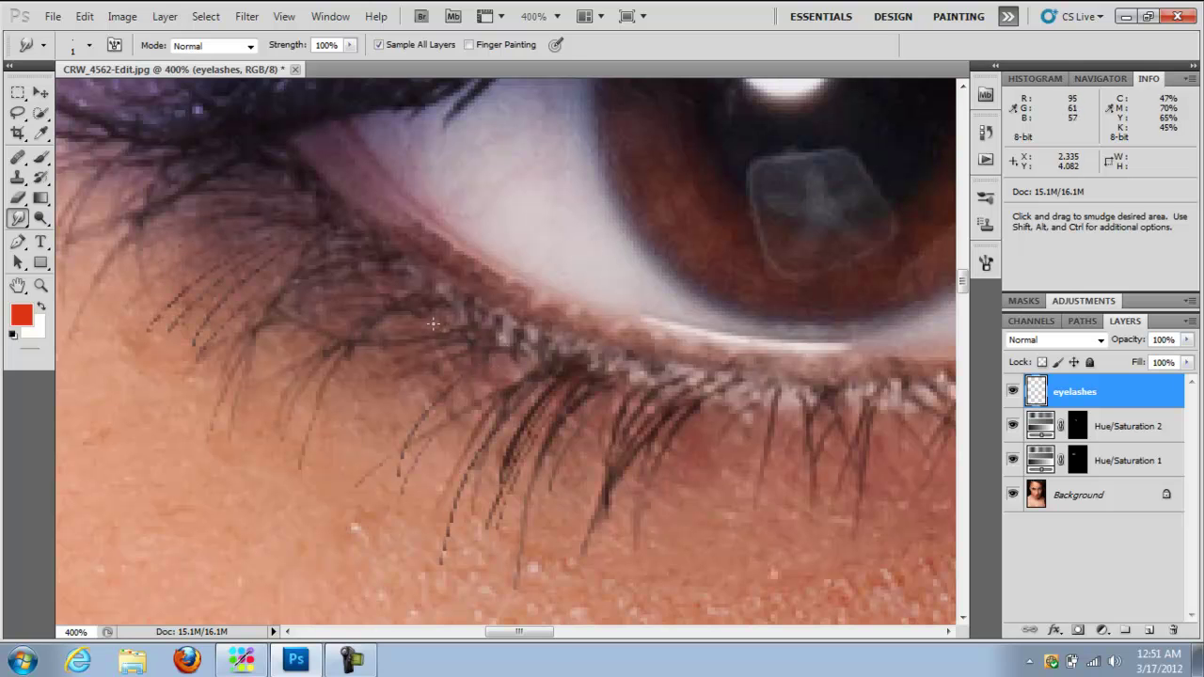
{"action": "left_click_drag", "start_coordinate": [389, 369], "coordinate": [337, 470]}
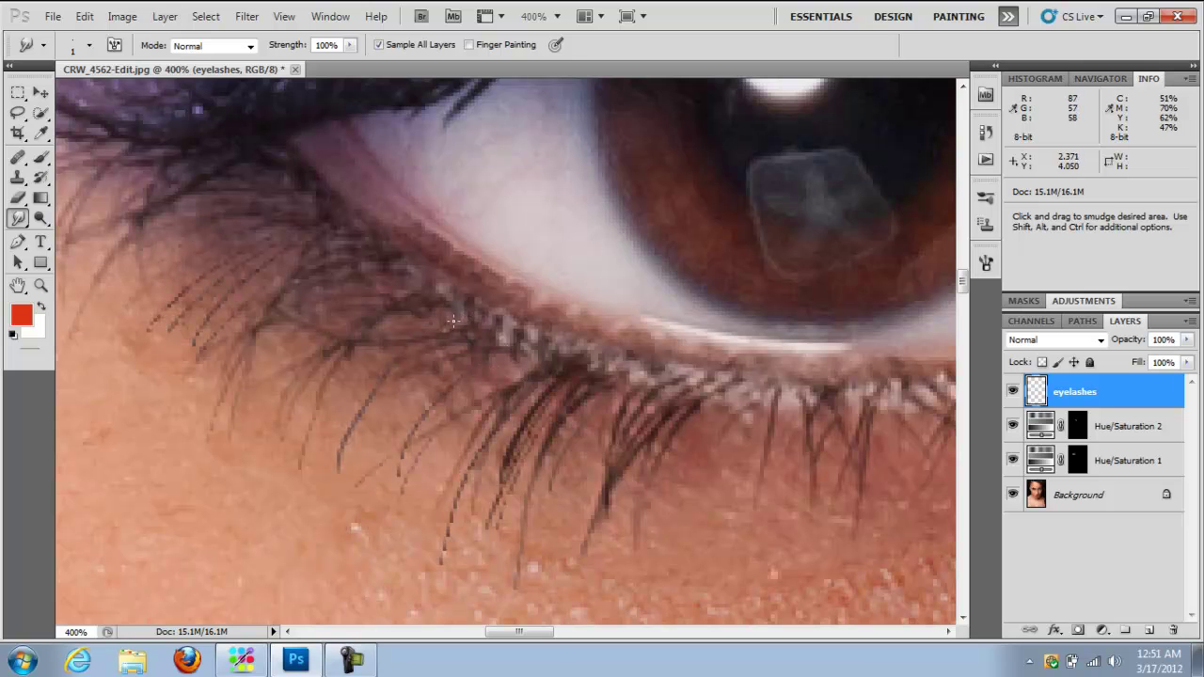
{"action": "left_click_drag", "start_coordinate": [374, 430], "coordinate": [365, 459]}
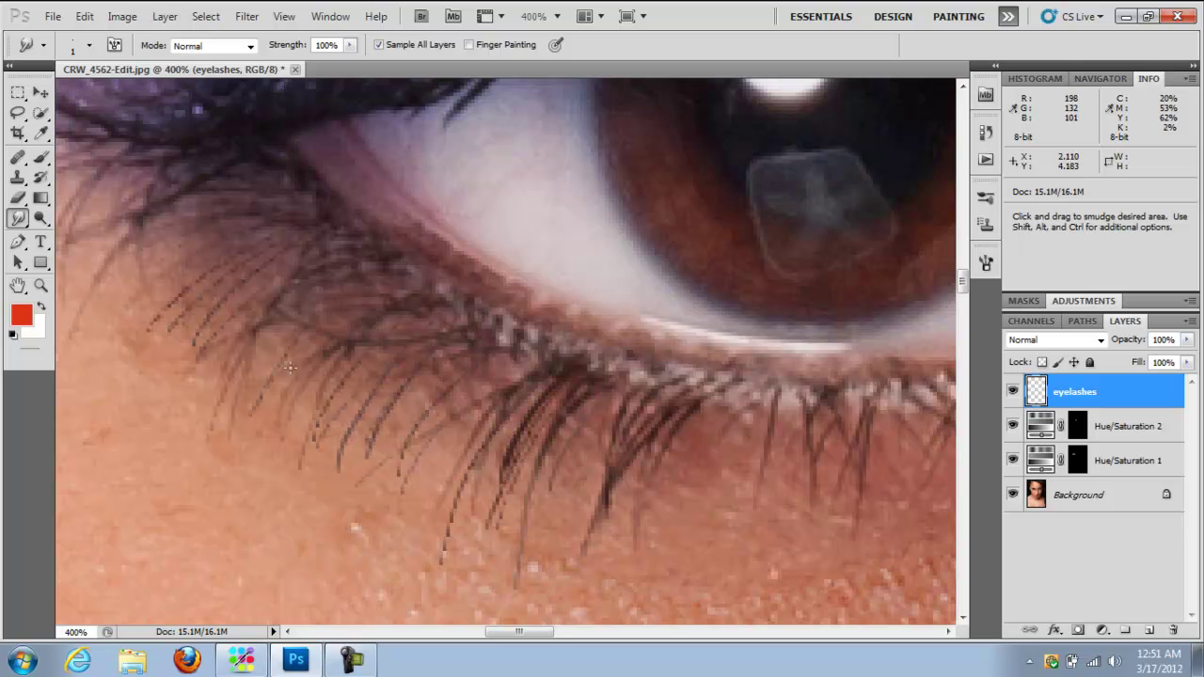
Step: Undo unwanted smudge strokes, redraw a darker lash strand, and shrink the brush to 2 px
{"action": "left_click", "coordinate": [40, 287]}
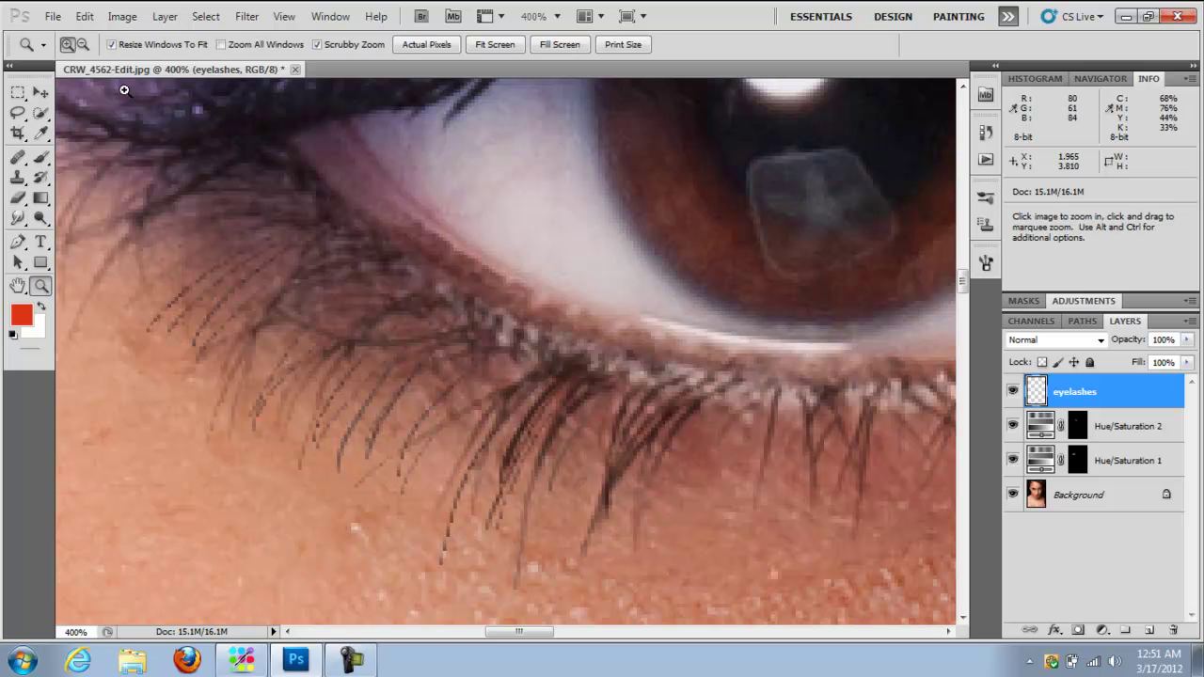
{"action": "left_click", "coordinate": [489, 335], "text": "alt"}
{"action": "left_click", "coordinate": [489, 335], "text": "alt"}
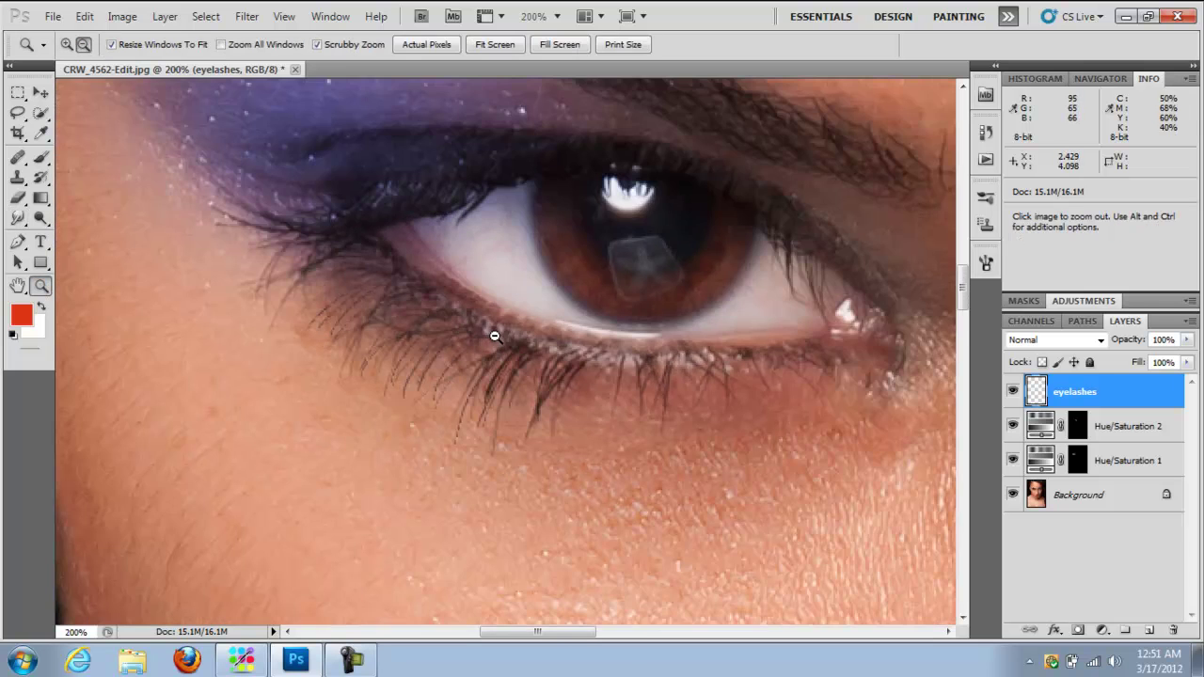
{"action": "left_click", "coordinate": [498, 331], "text": "alt"}
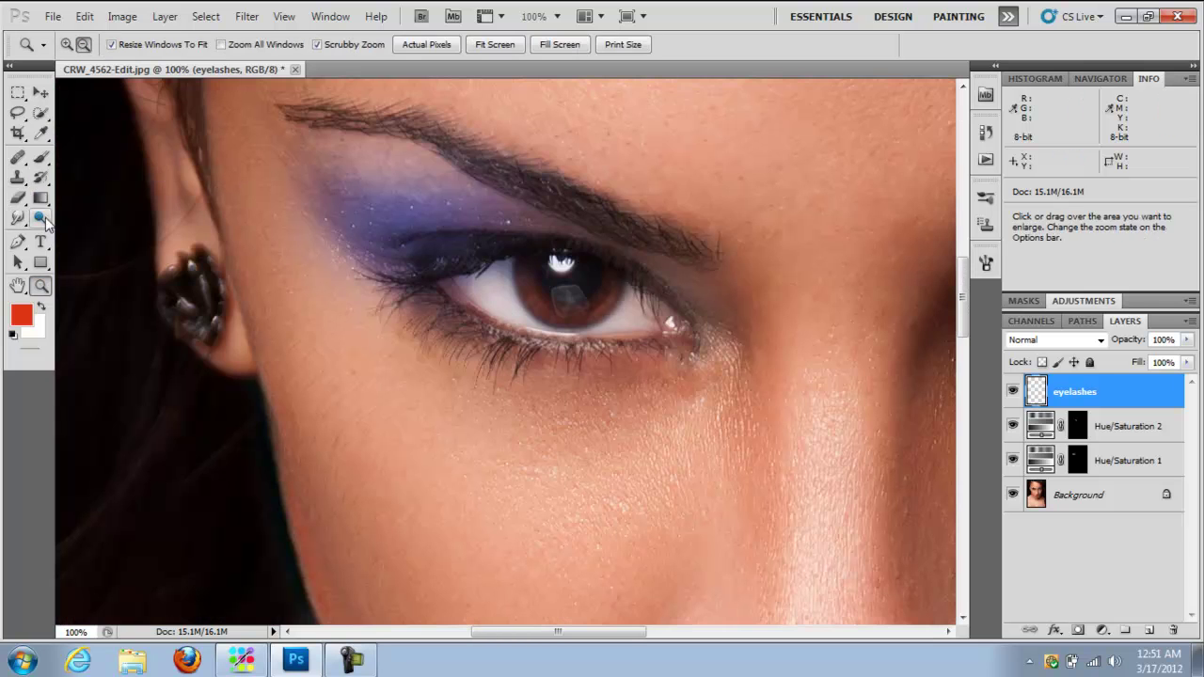
{"action": "left_click", "coordinate": [18, 217]}
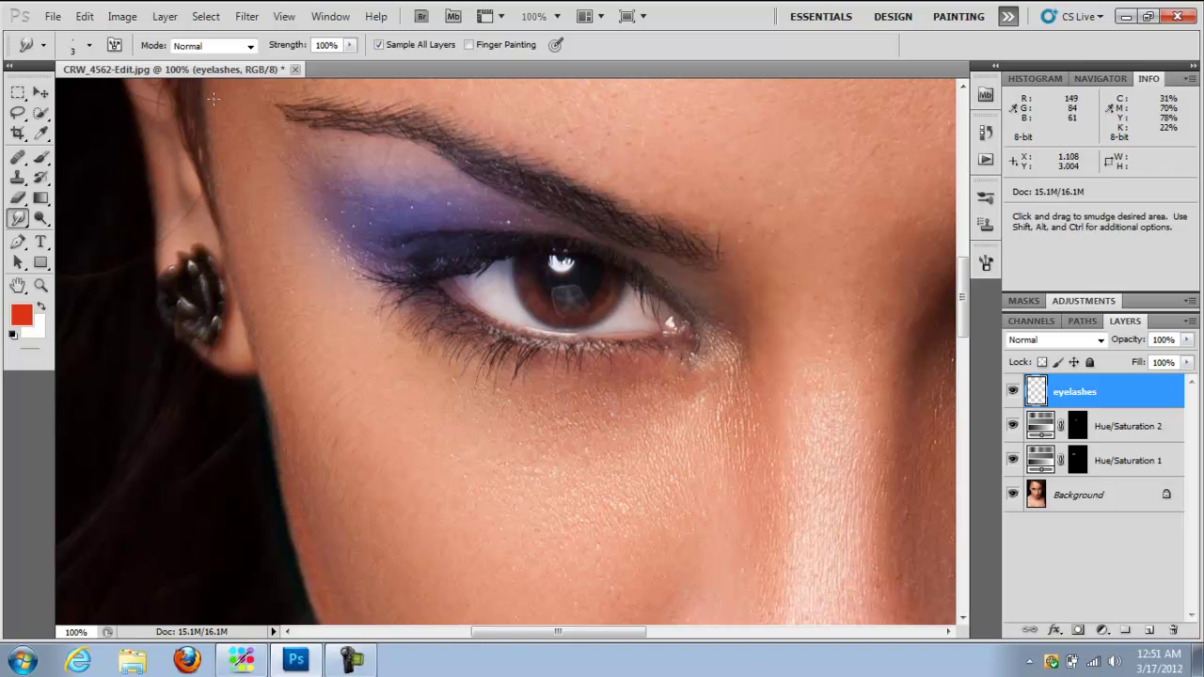
{"action": "left_click", "coordinate": [84, 16]}
{"action": "left_click", "coordinate": [122, 54]}
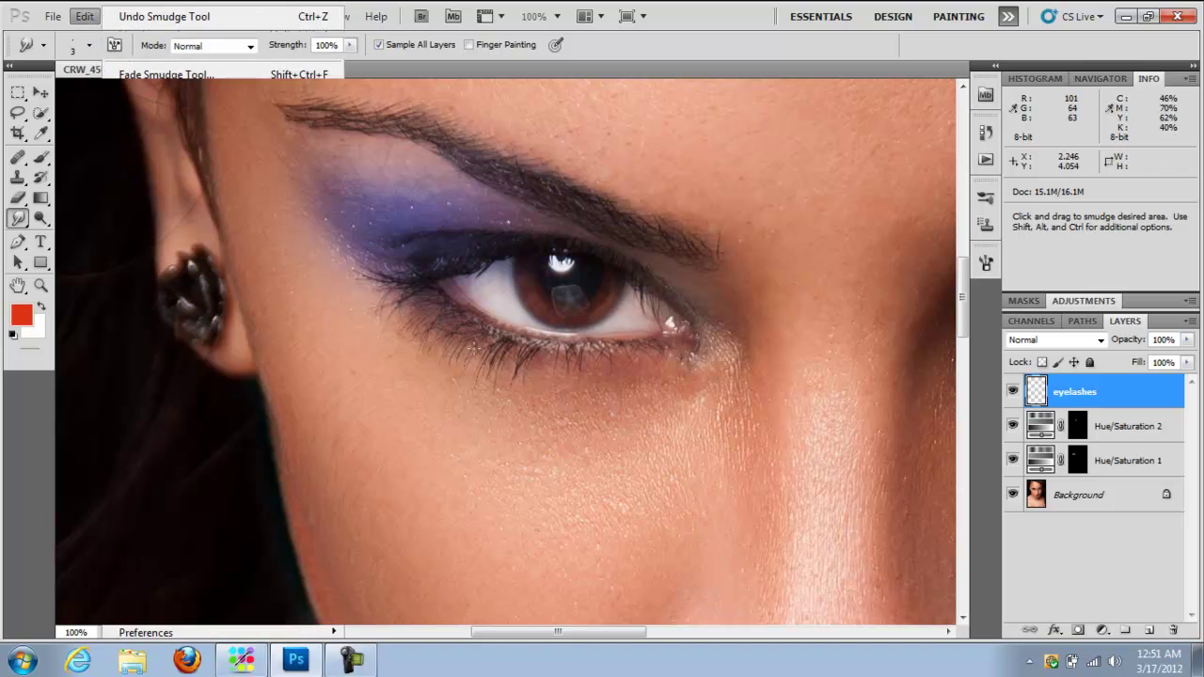
{"action": "mouse_move", "coordinate": [516, 343]}
{"action": "left_mouse_down"}
{"action": "mouse_move", "coordinate": [511, 372]}
{"action": "mouse_move", "coordinate": [529, 352]}
{"action": "mouse_move", "coordinate": [546, 355]}
{"action": "mouse_move", "coordinate": [490, 381]}
{"action": "left_mouse_up"}
{"action": "left_click", "coordinate": [84, 16]}
{"action": "left_click", "coordinate": [120, 47]}
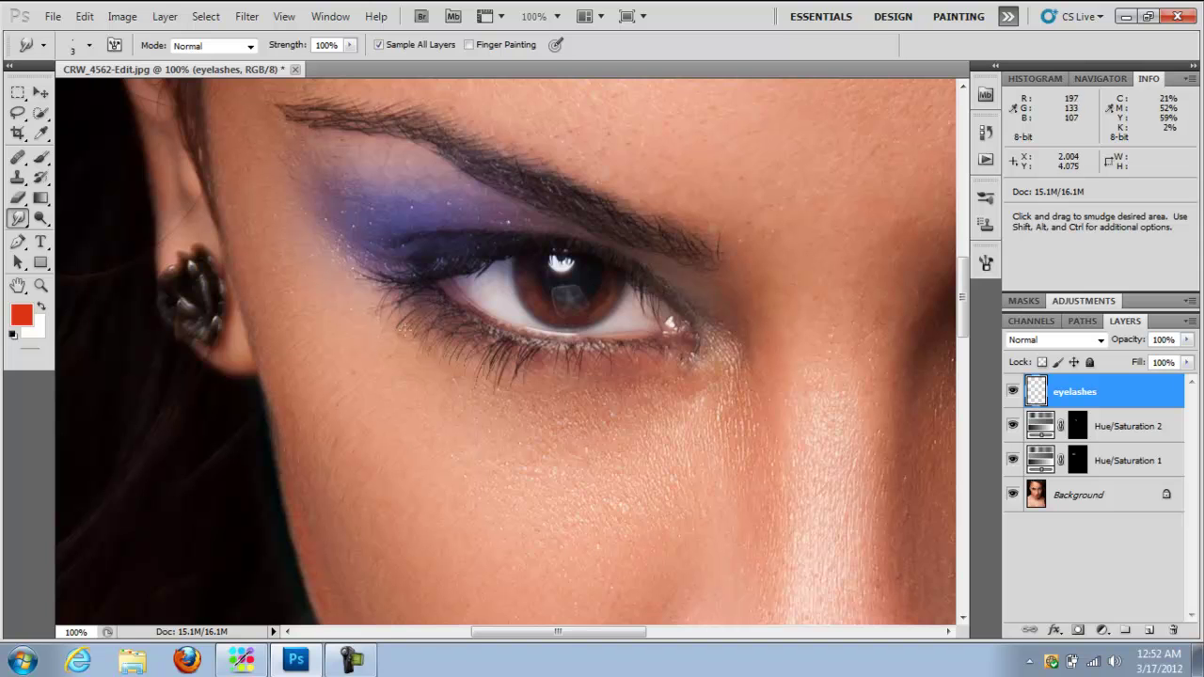
{"action": "left_click_drag", "start_coordinate": [434, 296], "coordinate": [386, 330]}
{"action": "key", "text": "bracketleft"}
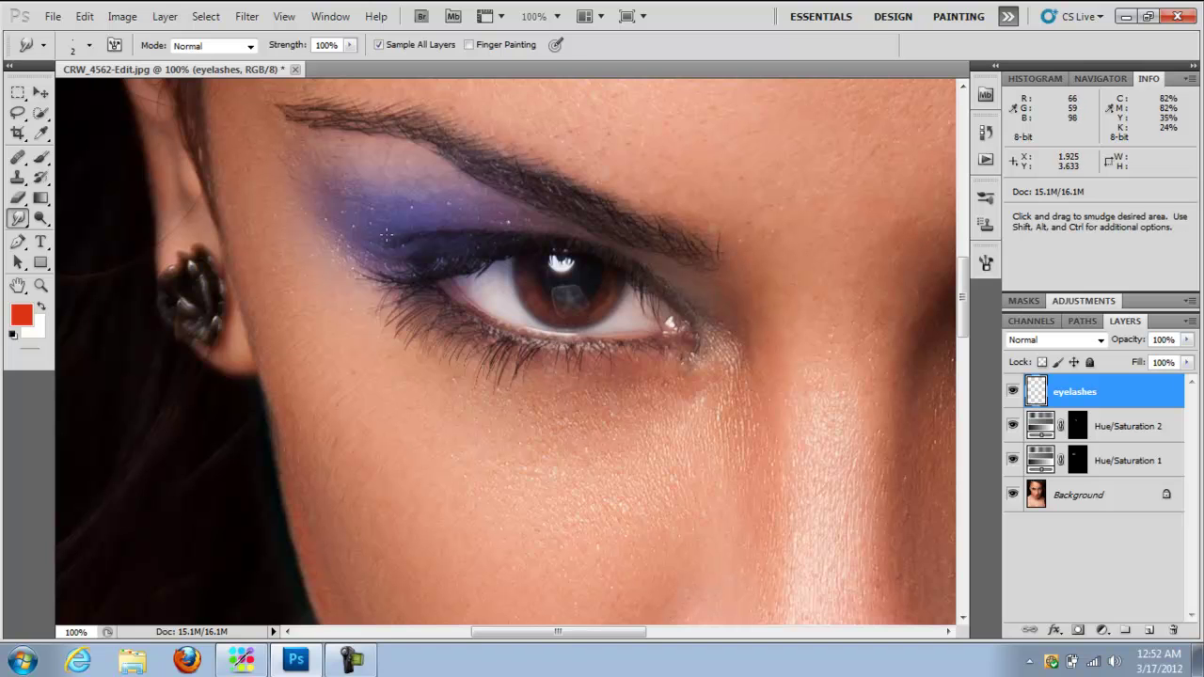
Step: Switch to the Brush tool with Smoothing turned off, undoing a red test stroke
{"action": "left_click", "coordinate": [40, 157]}
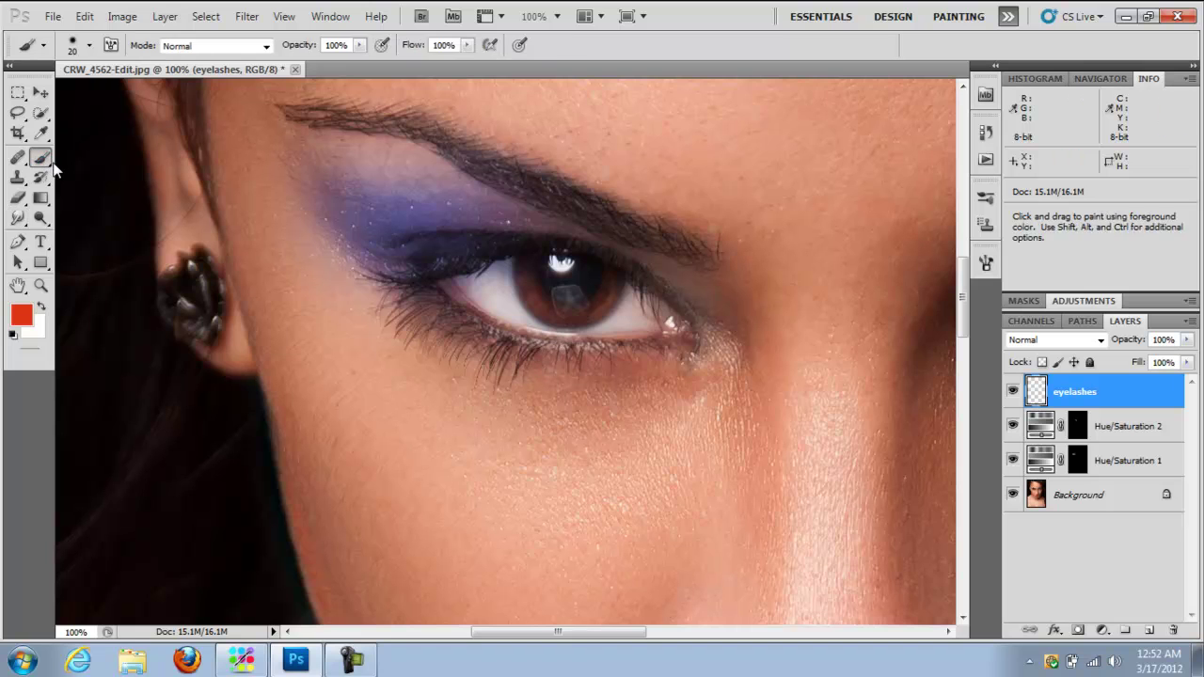
{"action": "left_click", "coordinate": [985, 263]}
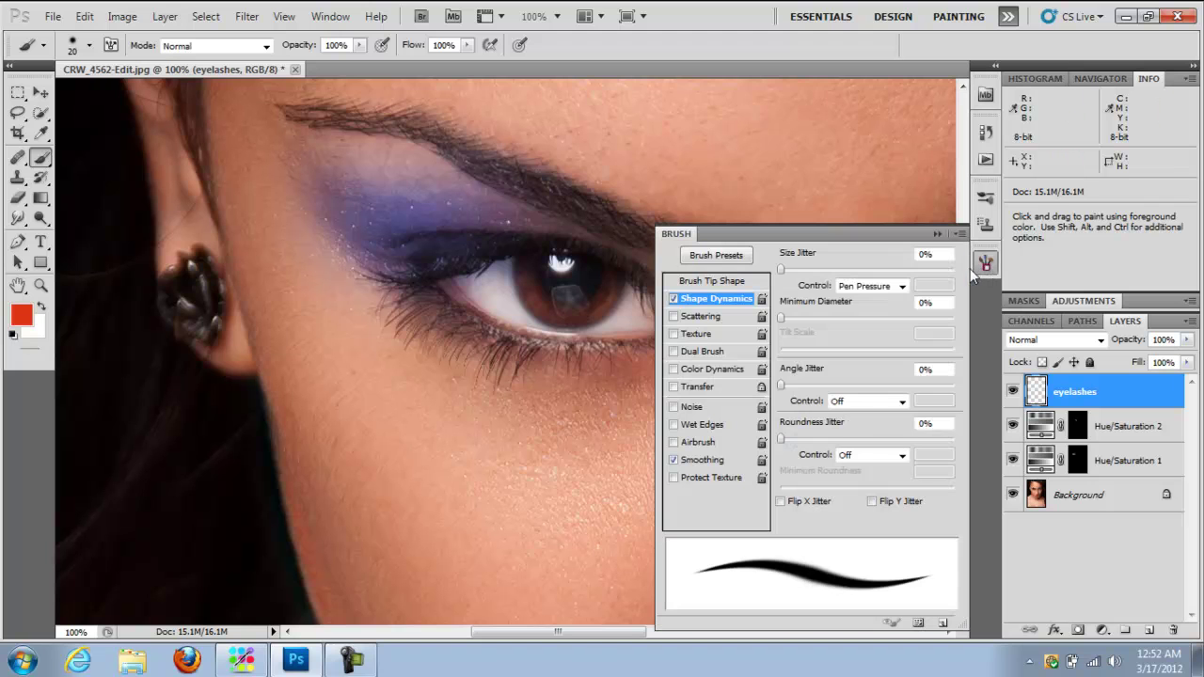
{"action": "left_click", "coordinate": [673, 460]}
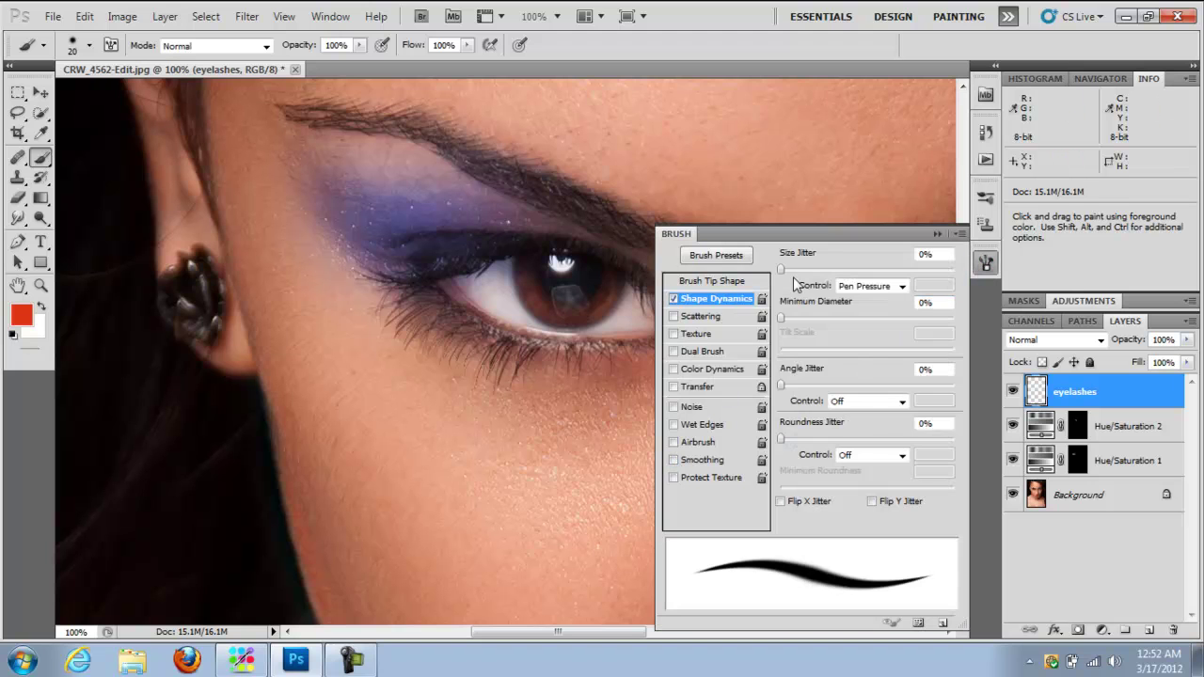
{"action": "left_click", "coordinate": [937, 233]}
{"action": "left_click_drag", "start_coordinate": [676, 309], "coordinate": [647, 315]}
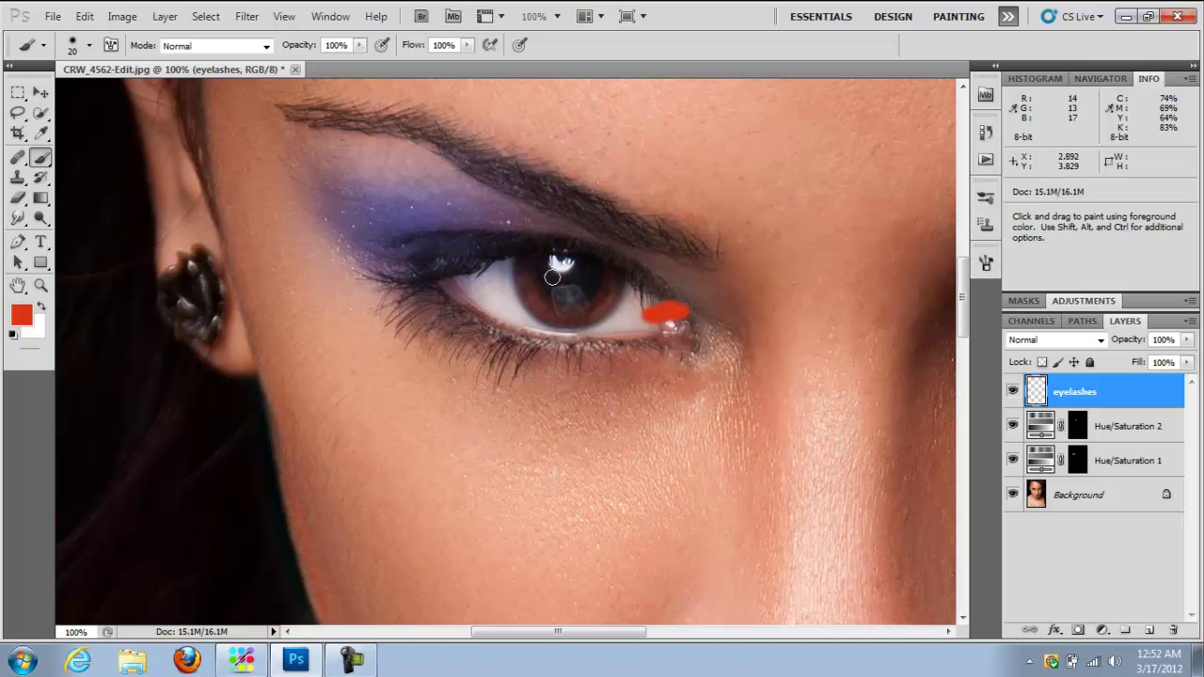
{"action": "left_click", "coordinate": [87, 17]}
{"action": "left_click", "coordinate": [153, 50]}
Step: Set the foreground colour to dark lash tone 26191c sampled from the image, with a 3 px brush
{"action": "left_click", "coordinate": [20, 315]}
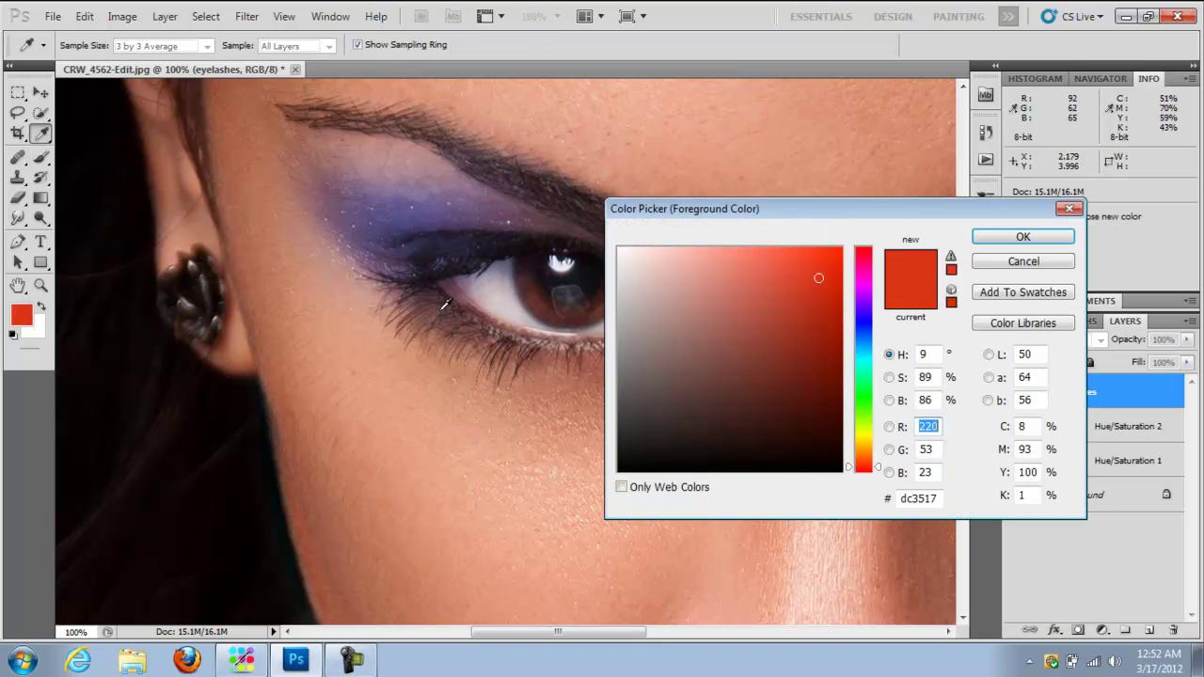
{"action": "left_click", "coordinate": [524, 359]}
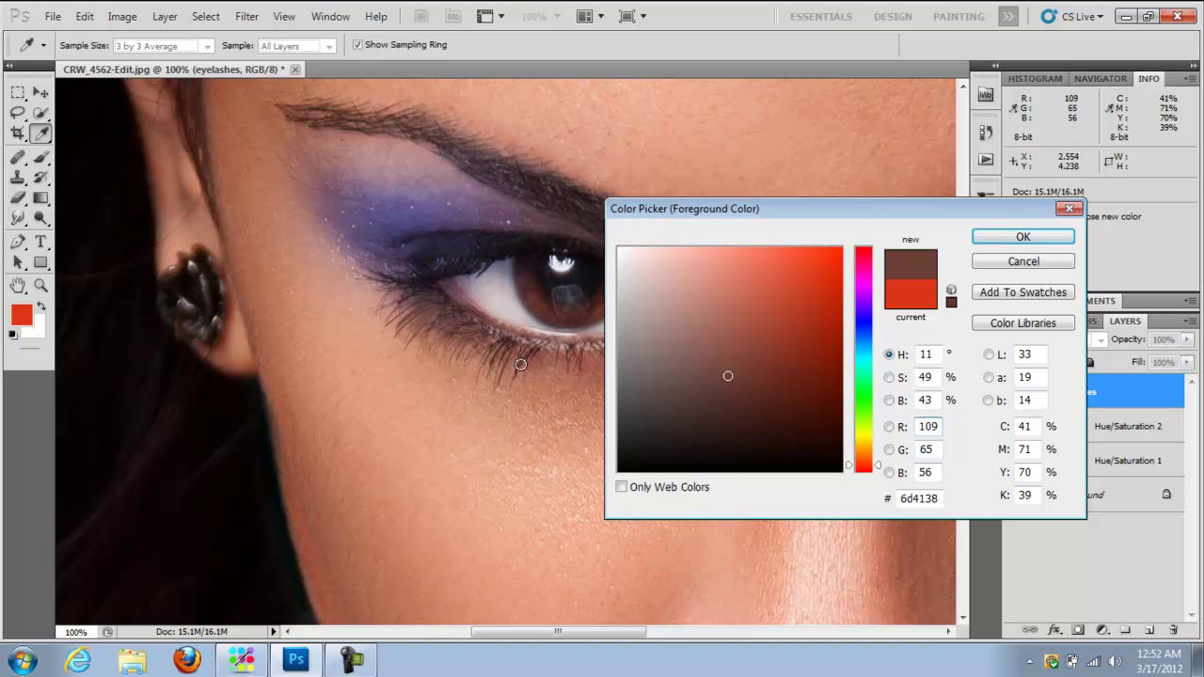
{"action": "left_click", "coordinate": [450, 292]}
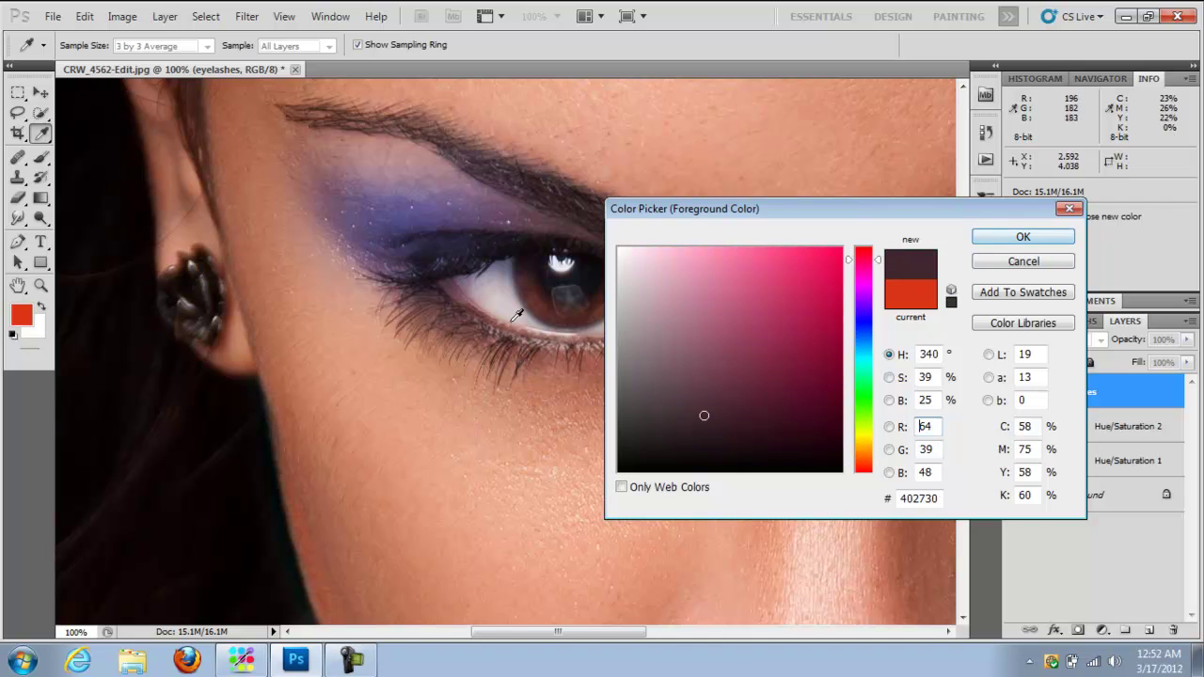
{"action": "left_click", "coordinate": [442, 288]}
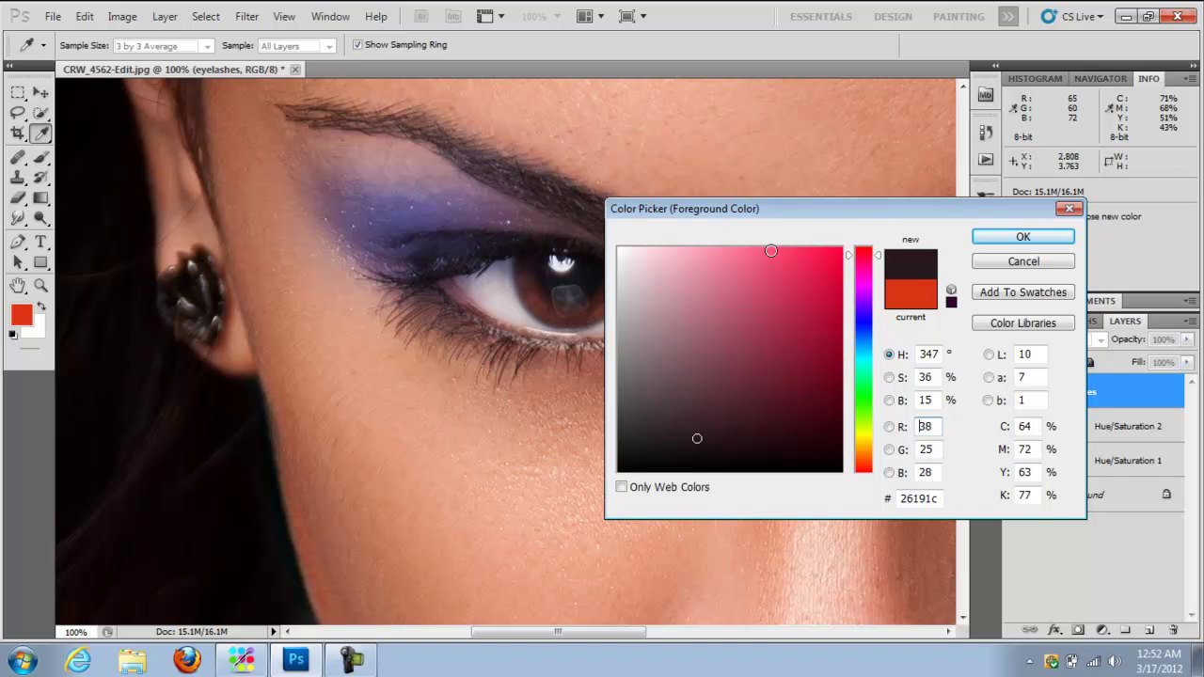
{"action": "left_click", "coordinate": [1004, 239]}
{"action": "key", "text": "bracketleft"}
{"action": "key", "text": "bracketleft"}
{"action": "key", "text": "bracketleft"}
{"action": "key", "text": "bracketleft"}
{"action": "key", "text": "bracketleft"}
{"action": "key", "text": "bracketleft"}
{"action": "key", "text": "bracketleft"}
{"action": "key", "text": "bracketleft"}
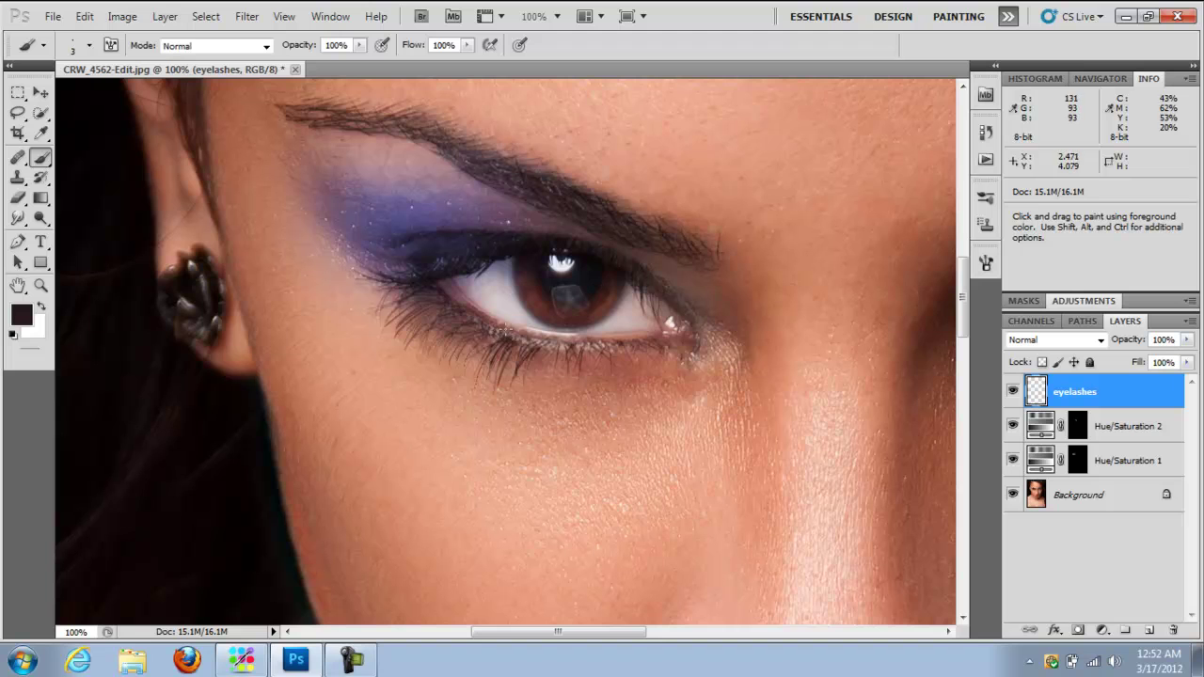
Step: Paint a thin dark lash below the eye, then set up the Eraser at 70 px
{"action": "left_click_drag", "start_coordinate": [493, 336], "coordinate": [468, 368]}
{"action": "left_click", "coordinate": [18, 199]}
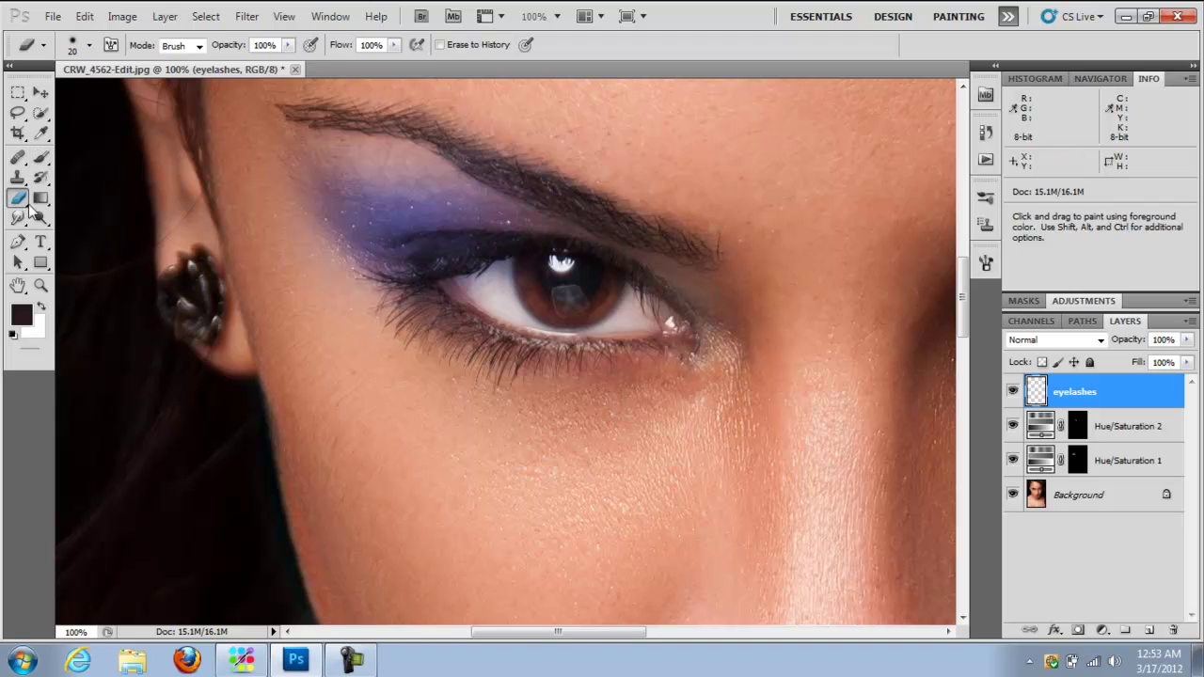
{"action": "key", "text": "bracketright"}
{"action": "key", "text": "bracketright"}
{"action": "key", "text": "bracketright"}
{"action": "key", "text": "bracketright"}
{"action": "key", "text": "bracketright"}
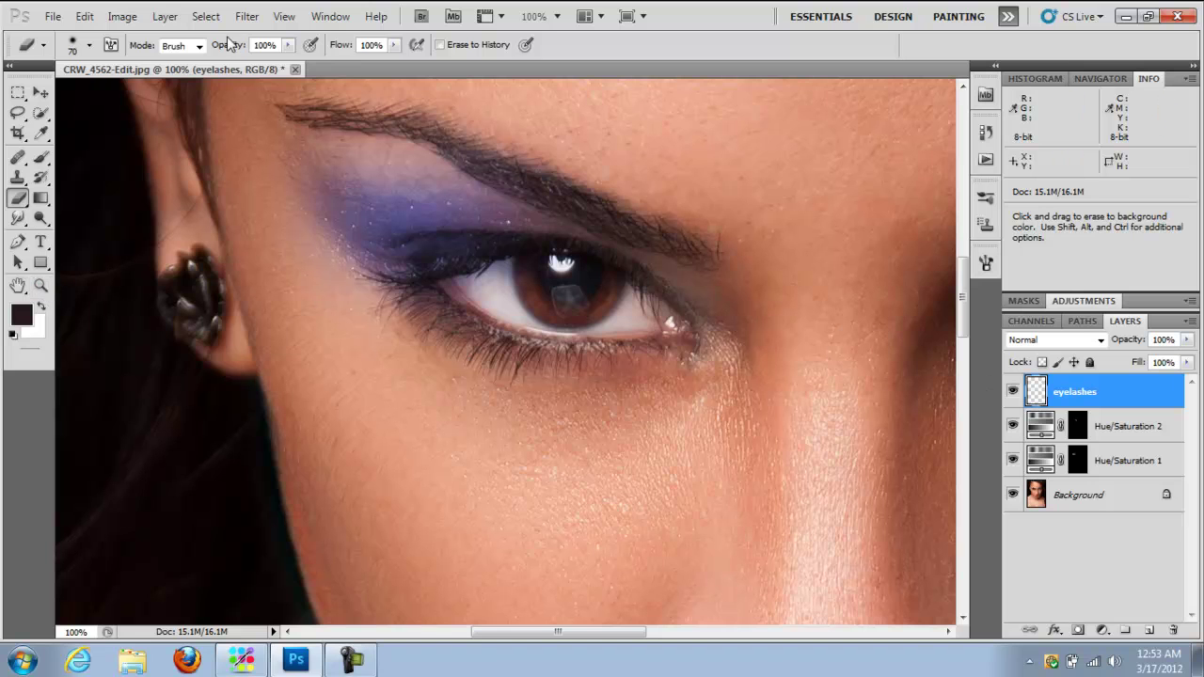
Step: Apply Add Noise to the eyelashes layer at Amount 2, Uniform, Monochromatic
{"action": "left_click", "coordinate": [251, 20]}
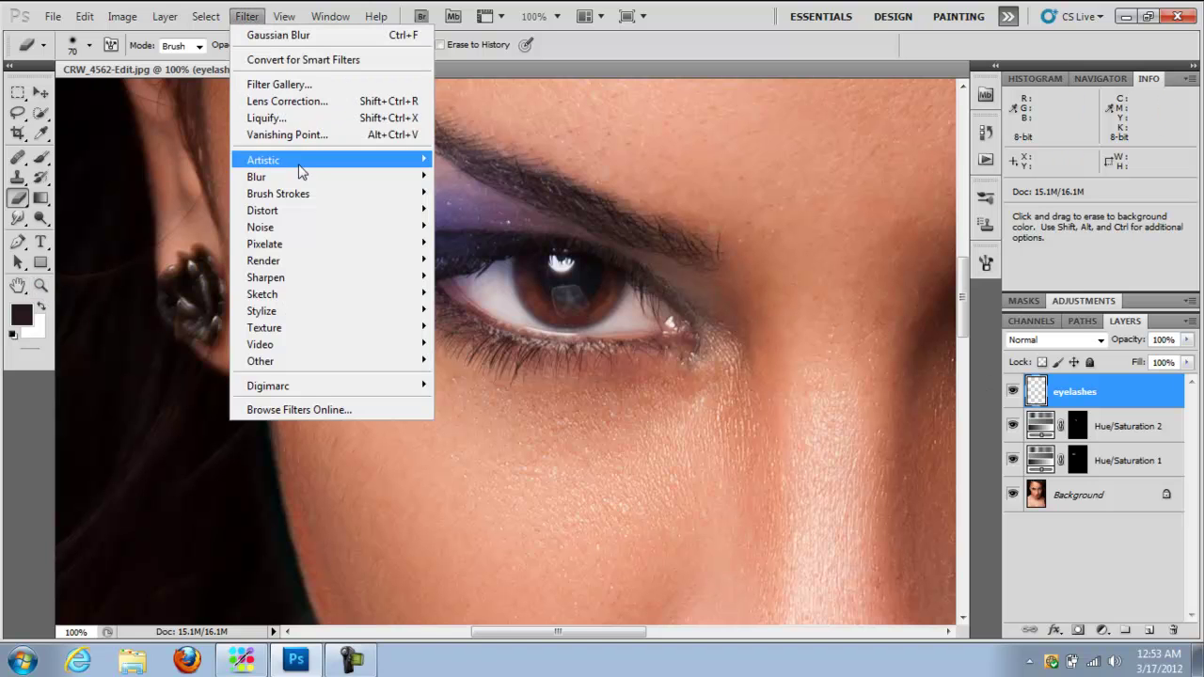
{"action": "mouse_move", "coordinate": [313, 176]}
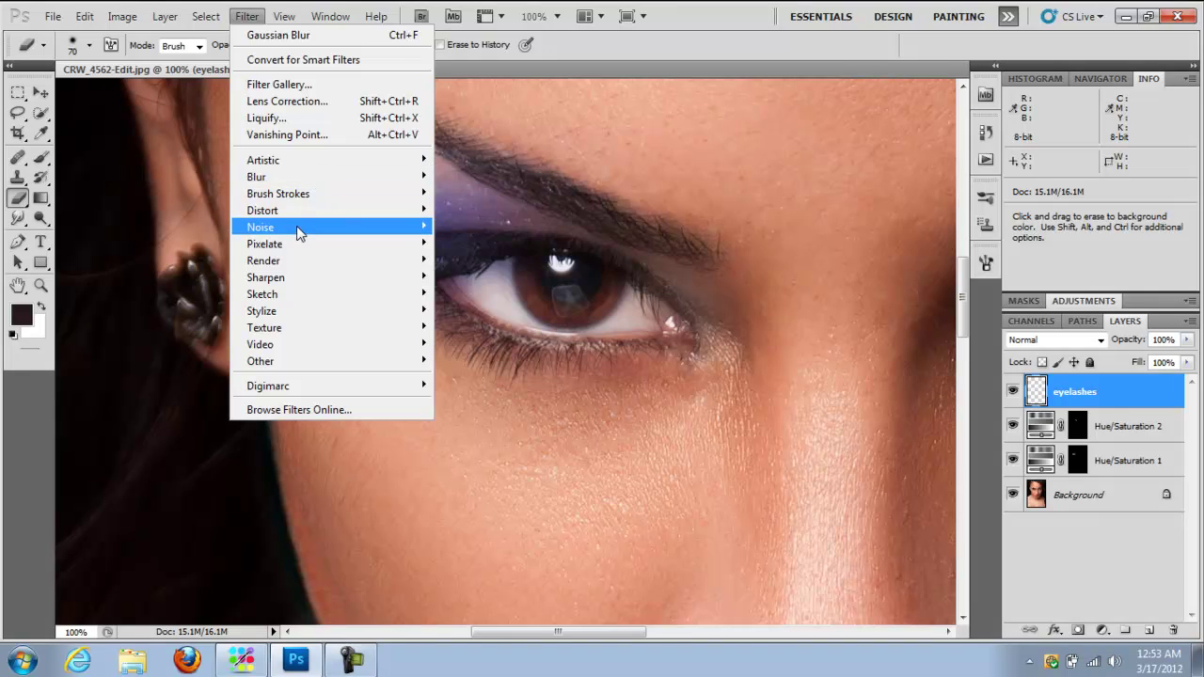
{"action": "mouse_move", "coordinate": [298, 229]}
{"action": "left_click", "coordinate": [499, 232]}
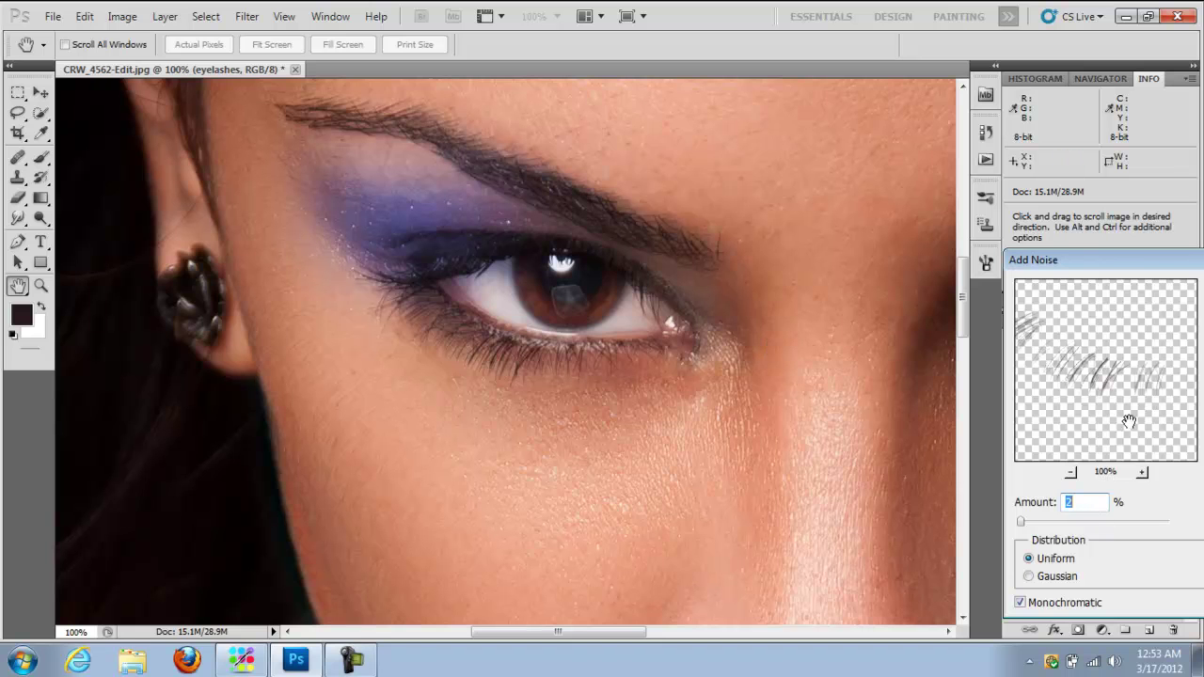
{"action": "left_click_drag", "start_coordinate": [1077, 259], "coordinate": [755, 185]}
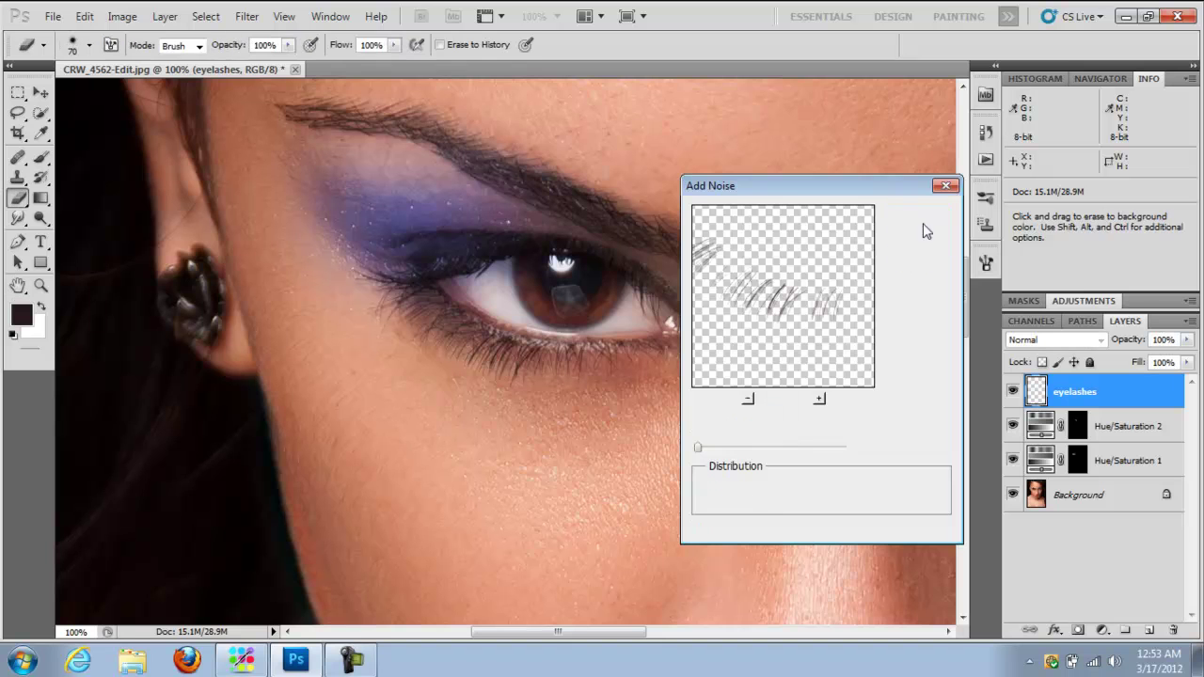
{"action": "left_click", "coordinate": [920, 214]}
Step: Apply Filter > Blur > Blur More to soften the lash noise
{"action": "left_click", "coordinate": [284, 16]}
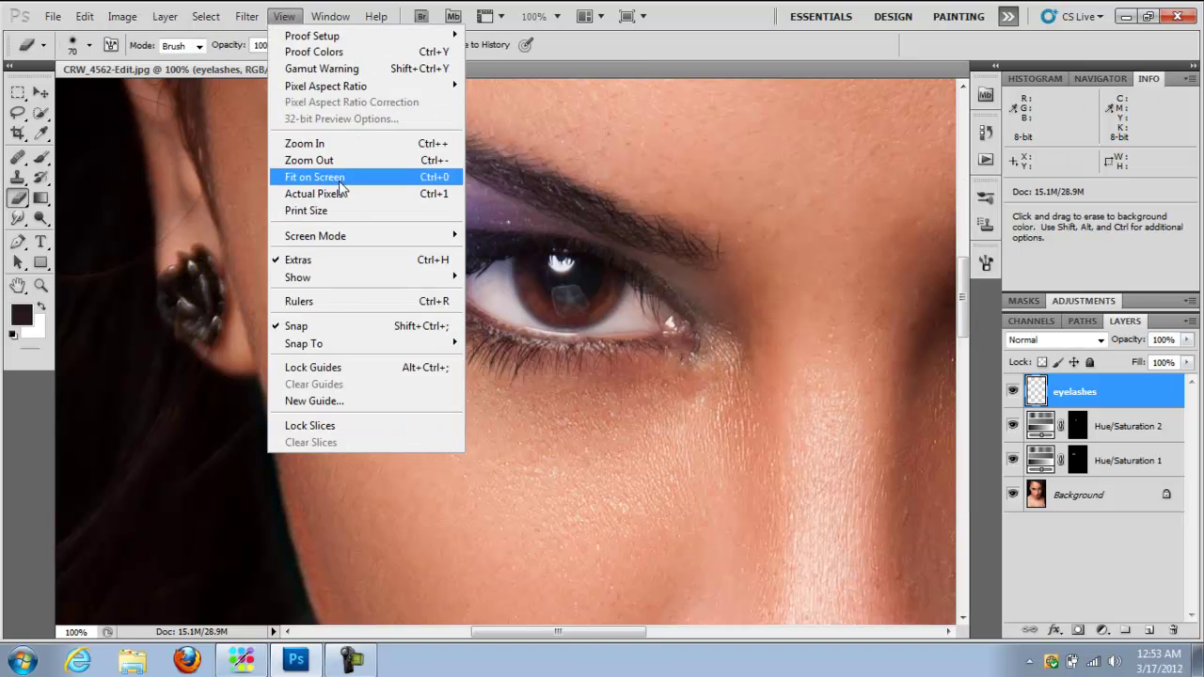
{"action": "mouse_move", "coordinate": [246, 16]}
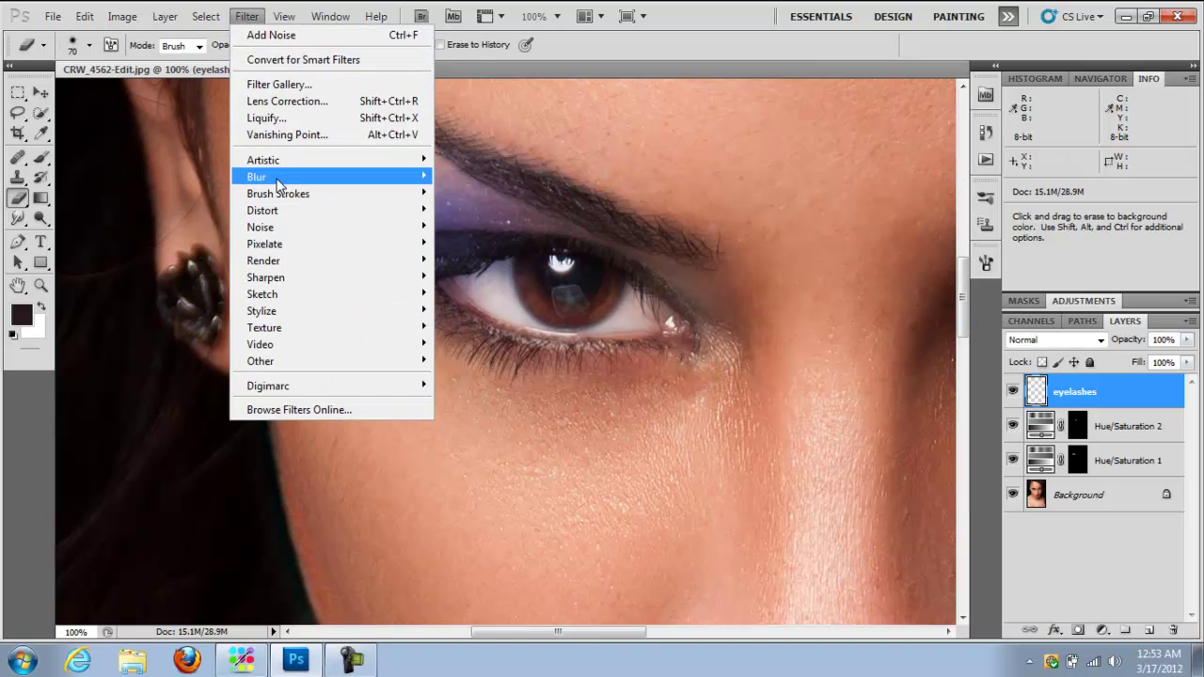
{"action": "mouse_move", "coordinate": [280, 183]}
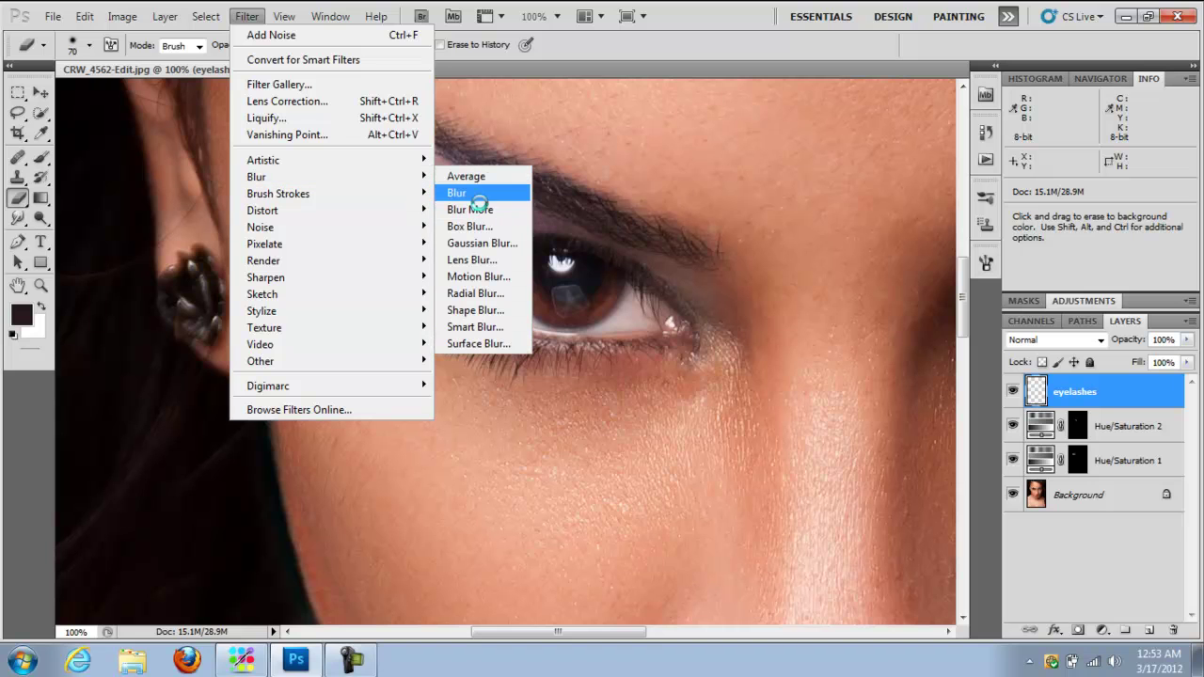
{"action": "left_click", "coordinate": [475, 209]}
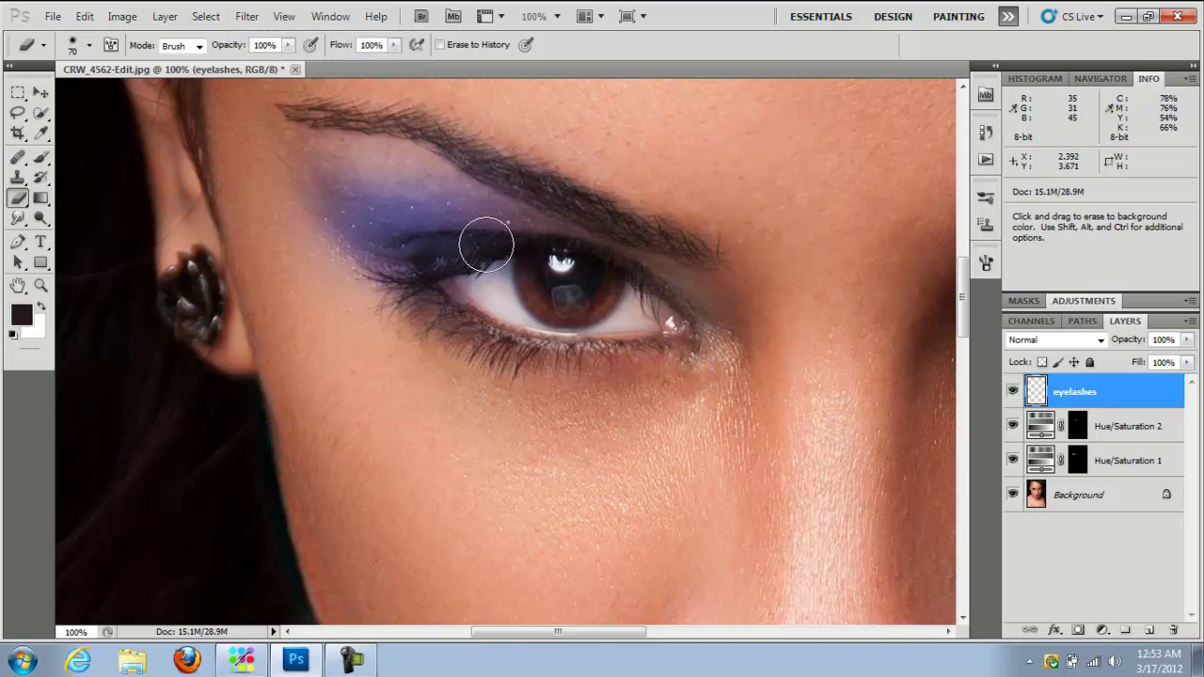
{"action": "left_click", "coordinate": [40, 285]}
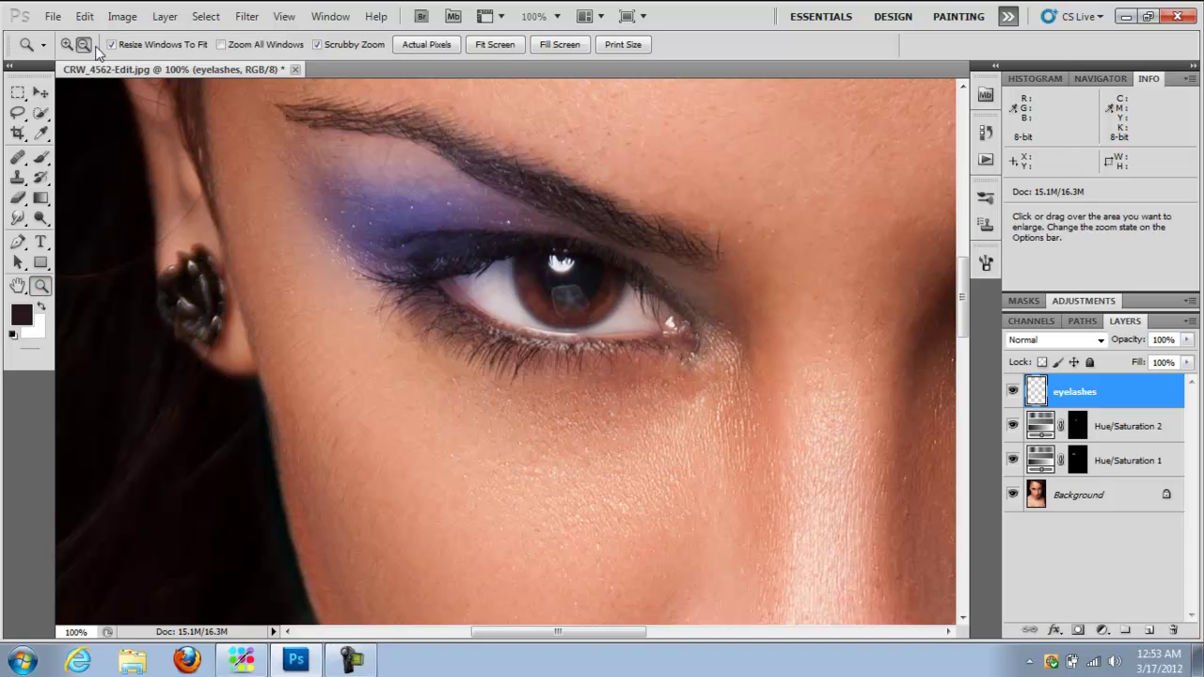
{"action": "left_click", "coordinate": [83, 44]}
{"action": "left_click", "coordinate": [489, 227]}
{"action": "left_click", "coordinate": [538, 218]}
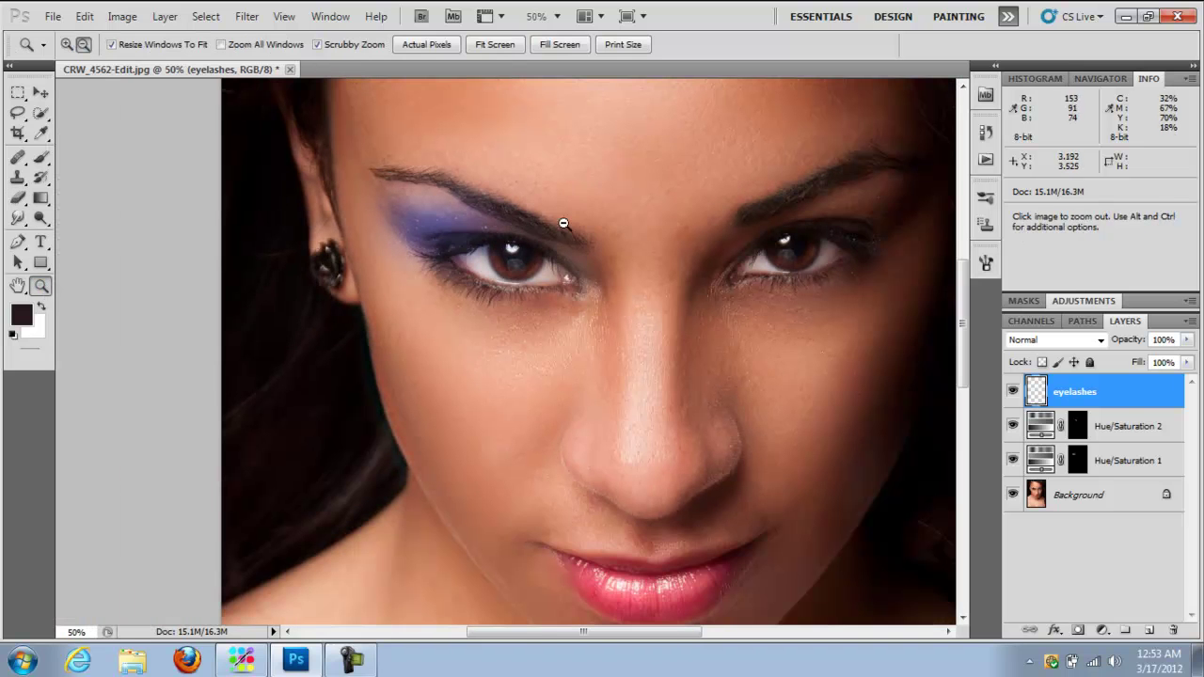
{"action": "left_click", "coordinate": [1013, 393]}
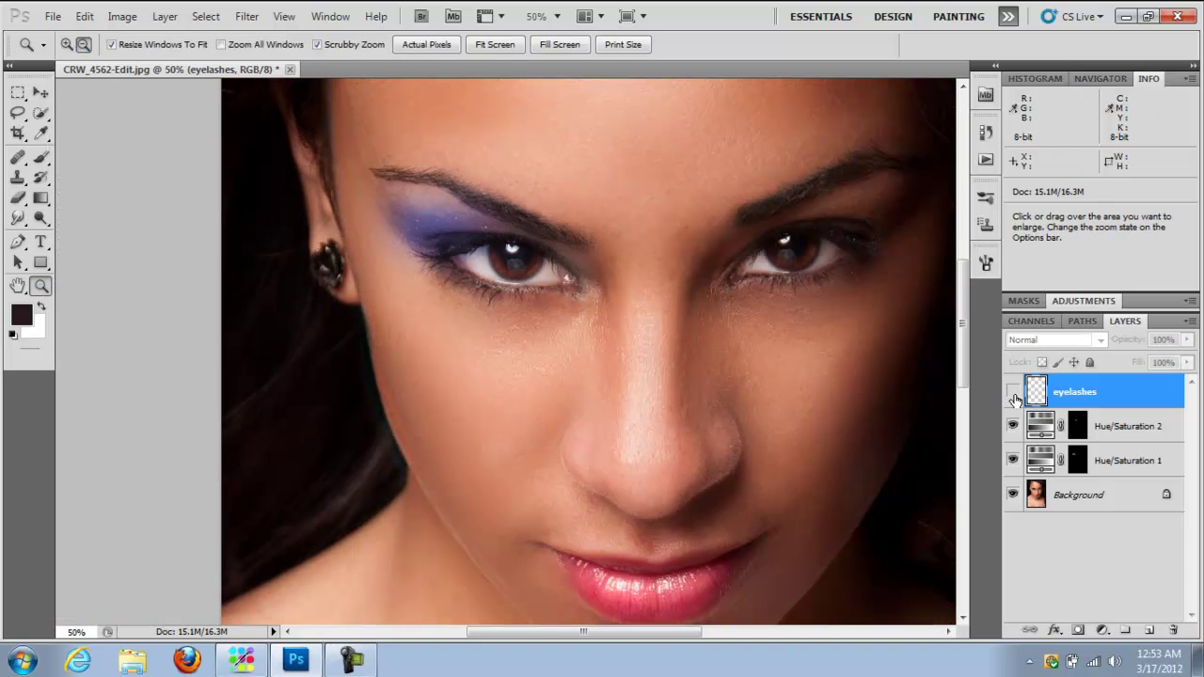
{"action": "left_click", "coordinate": [1013, 395]}
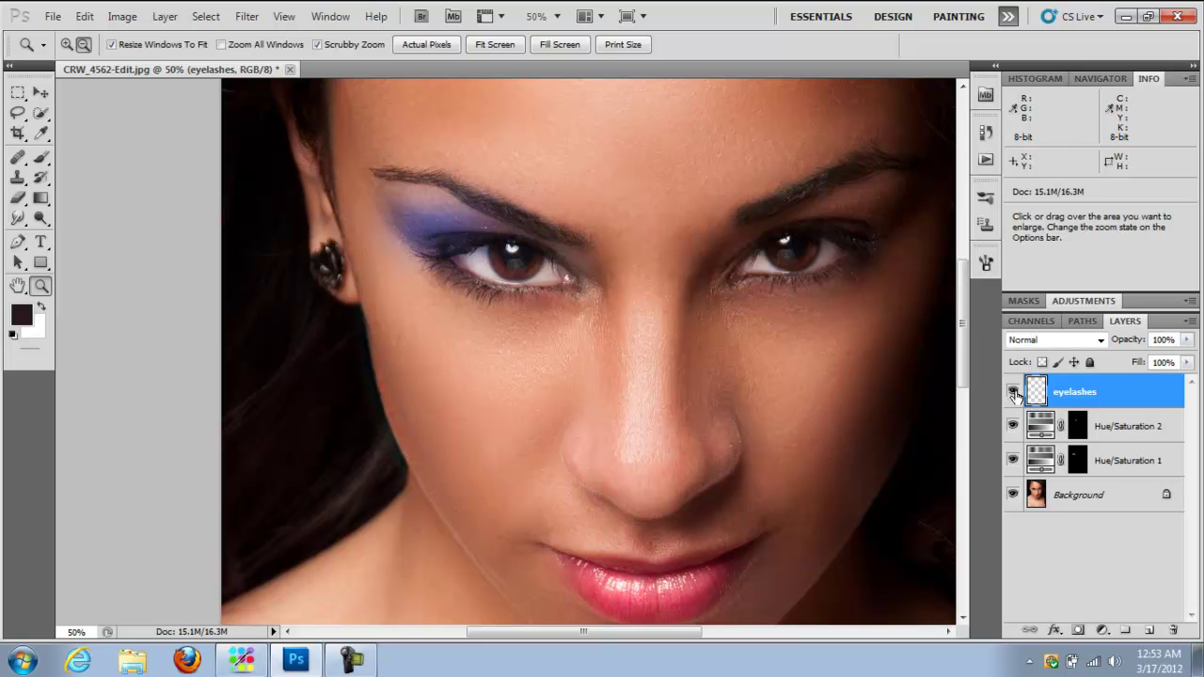
{"action": "left_click", "coordinate": [1013, 395]}
{"action": "left_click", "coordinate": [1013, 397]}
{"action": "left_click", "coordinate": [1012, 392]}
{"action": "left_click", "coordinate": [1012, 393]}
{"action": "left_click", "coordinate": [1012, 392]}
{"action": "left_click", "coordinate": [1013, 392]}
{"action": "left_click", "coordinate": [1012, 392]}
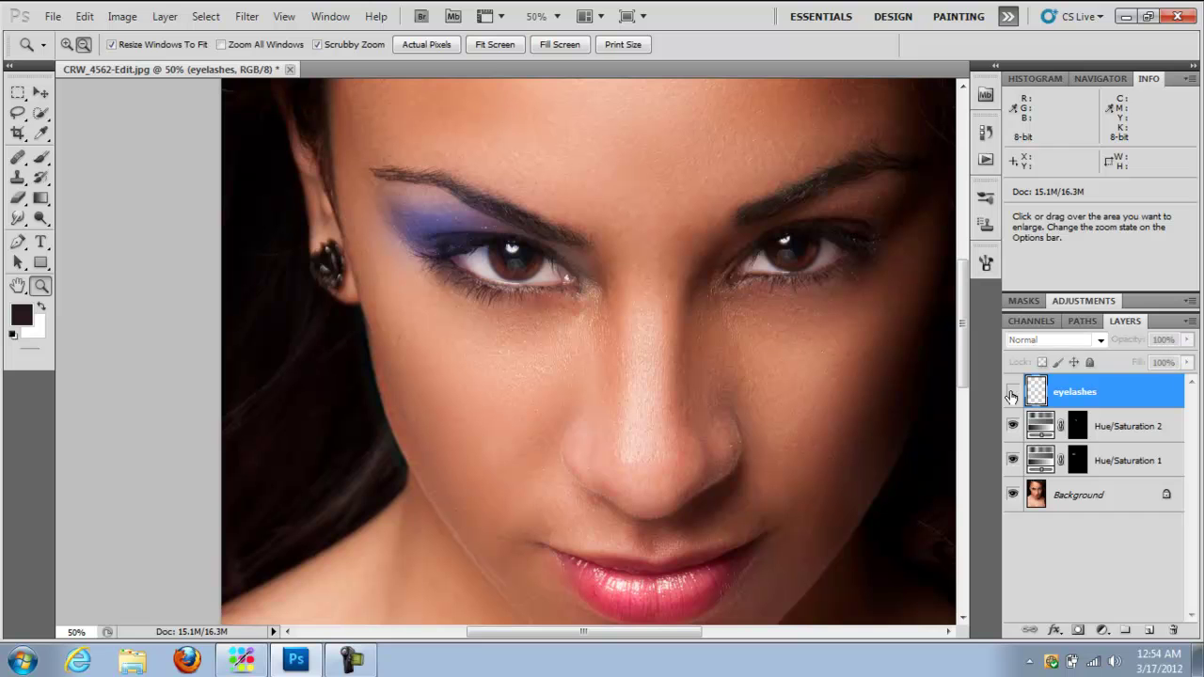
{"action": "left_click", "coordinate": [1012, 392]}
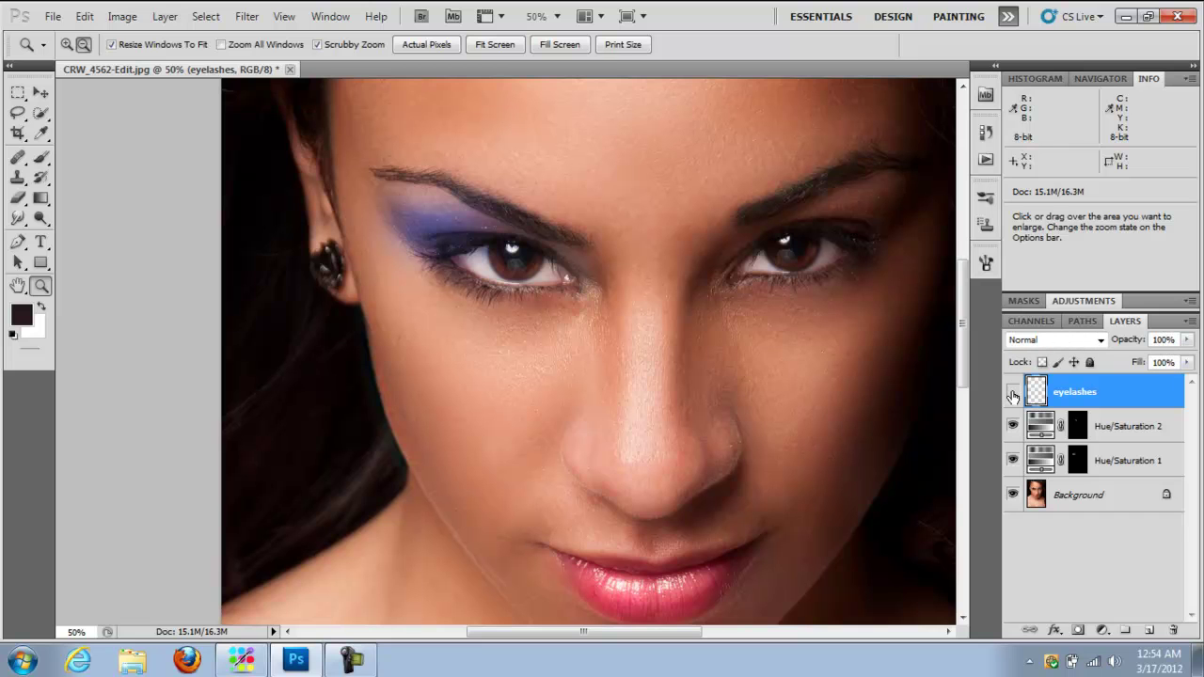
{"action": "left_click", "coordinate": [1012, 392]}
{"action": "left_click", "coordinate": [1013, 392]}
{"action": "left_click", "coordinate": [1013, 392]}
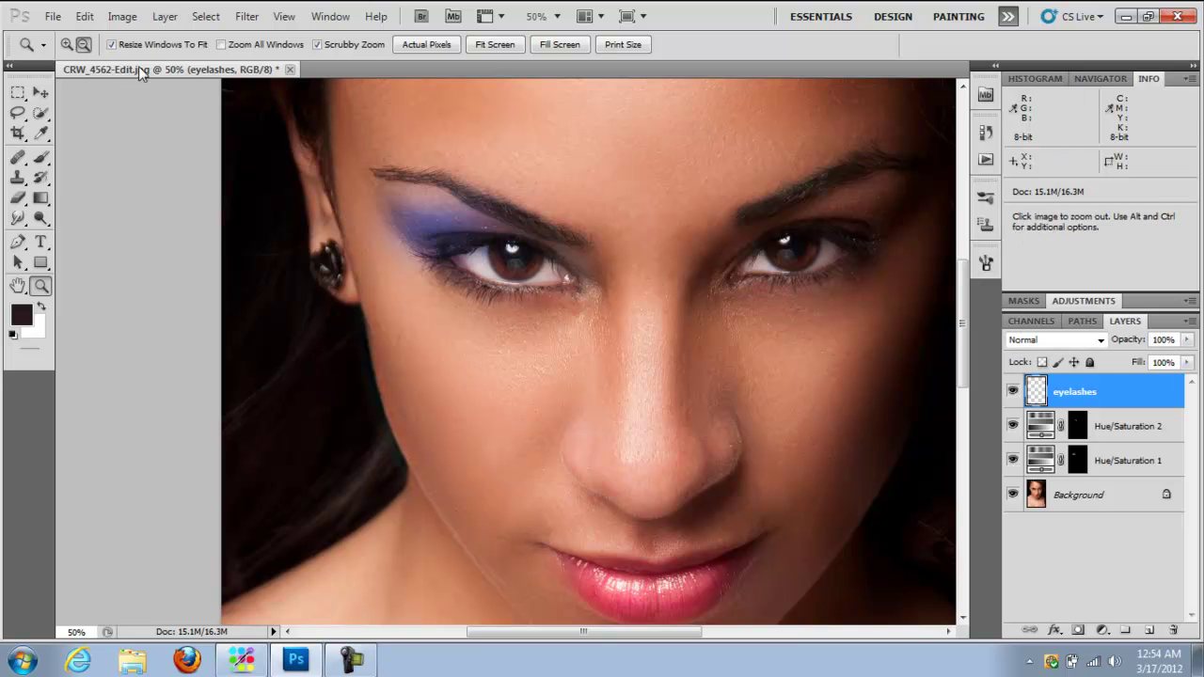
{"action": "left_click", "coordinate": [84, 44]}
{"action": "left_click", "coordinate": [696, 508]}
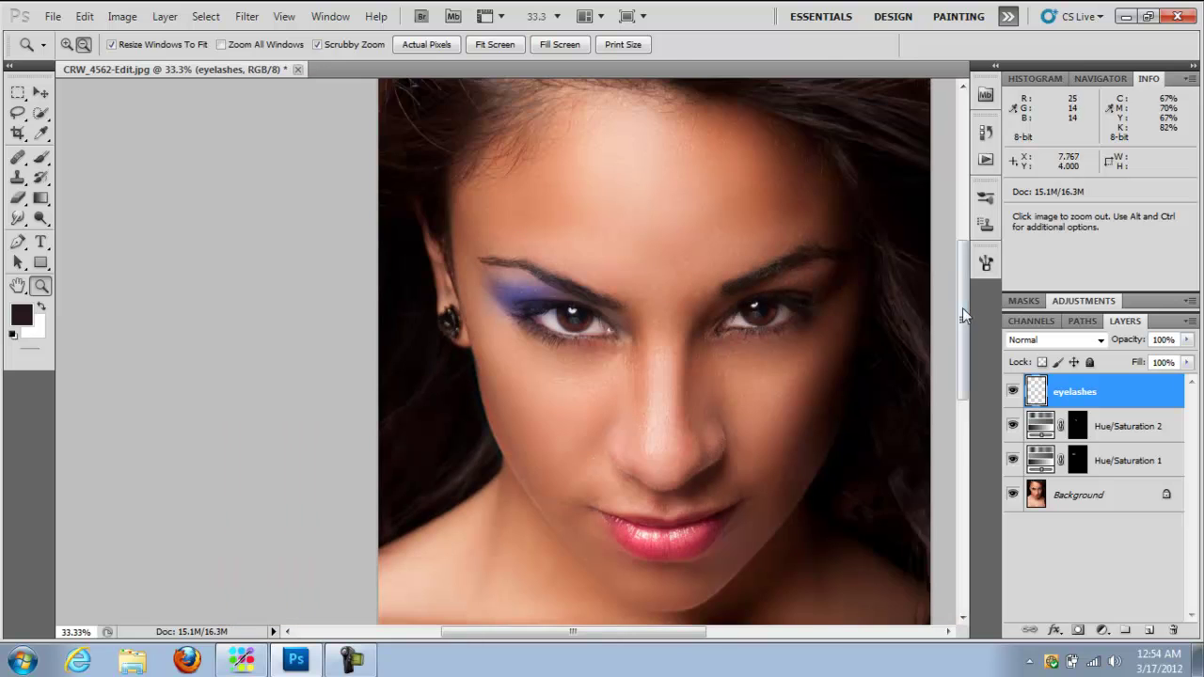
{"action": "mouse_move", "coordinate": [965, 288]}
{"action": "left_mouse_down"}
{"action": "mouse_move", "coordinate": [966, 322]}
{"action": "mouse_move", "coordinate": [966, 305]}
{"action": "left_mouse_up"}
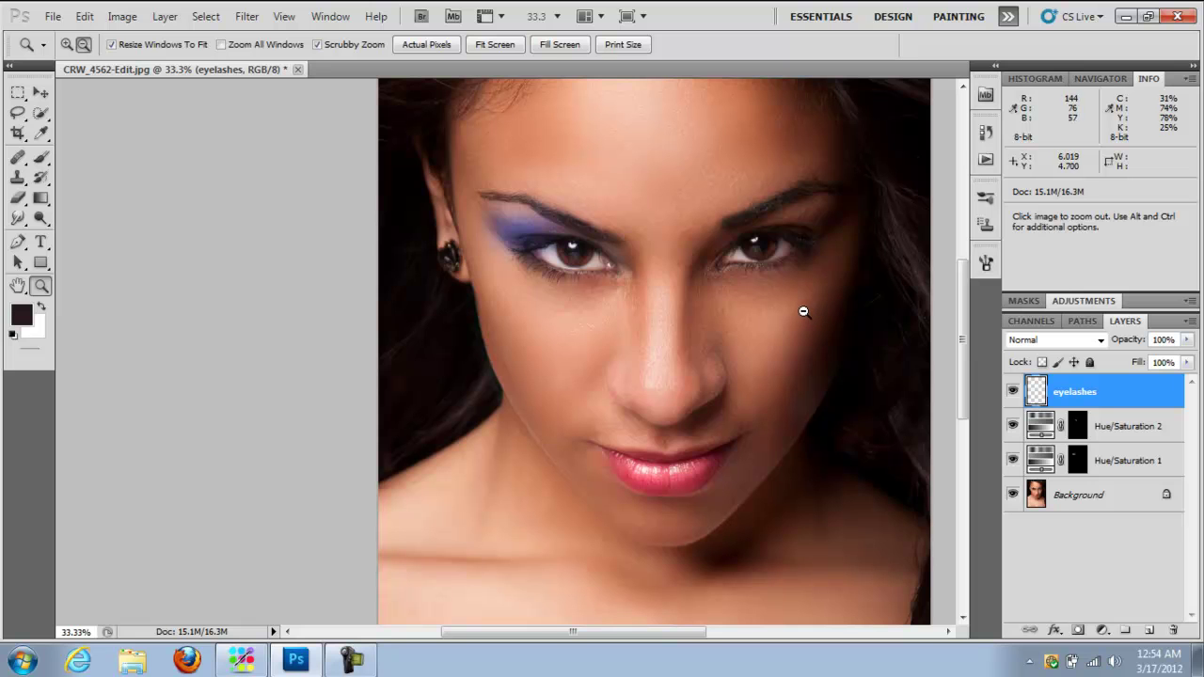
Step: Open the seamless desert sand texture image
{"action": "left_click", "coordinate": [52, 16]}
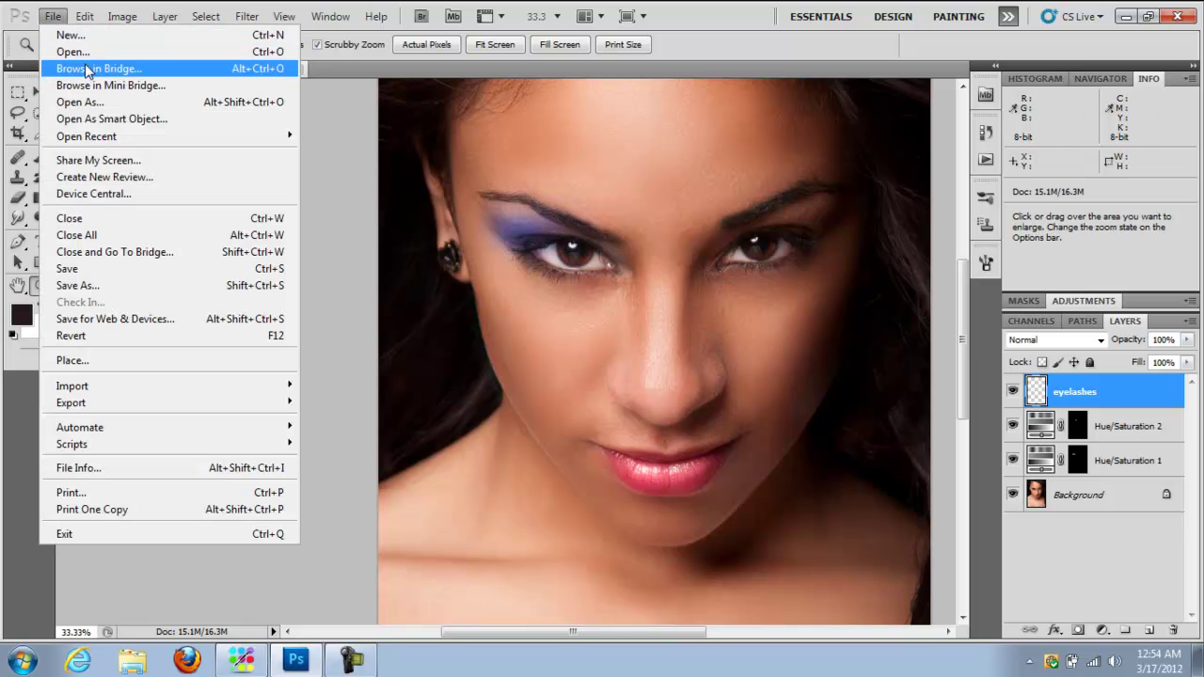
{"action": "left_click", "coordinate": [96, 56]}
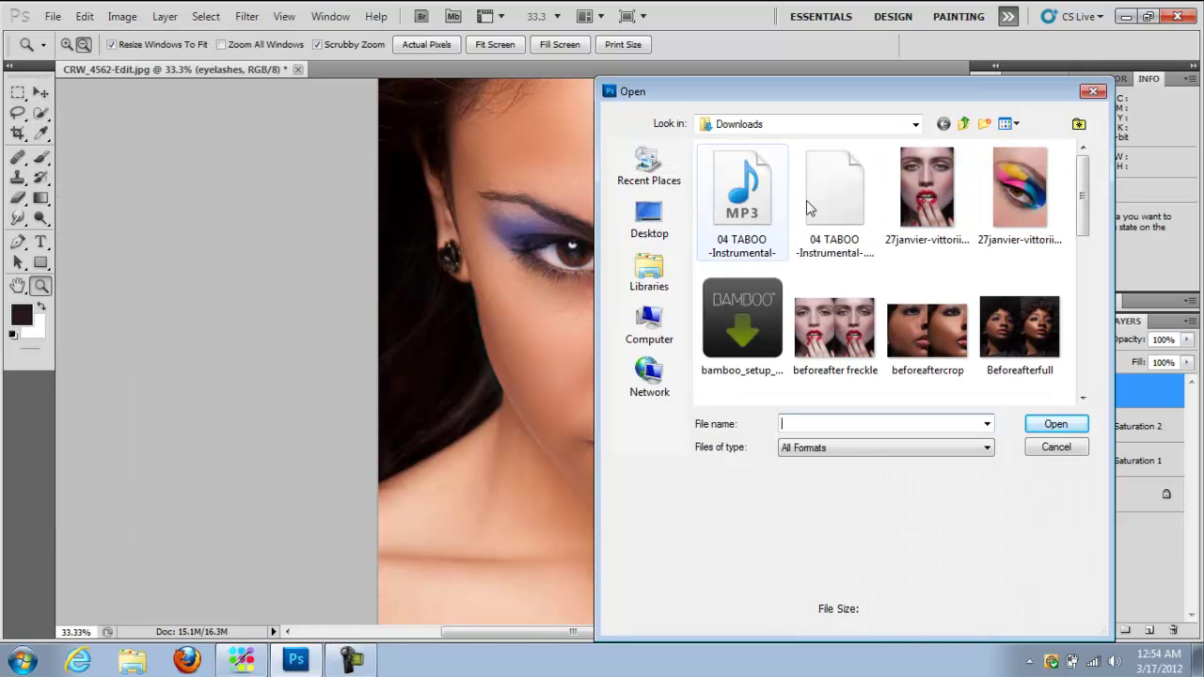
{"action": "left_click", "coordinate": [1056, 447]}
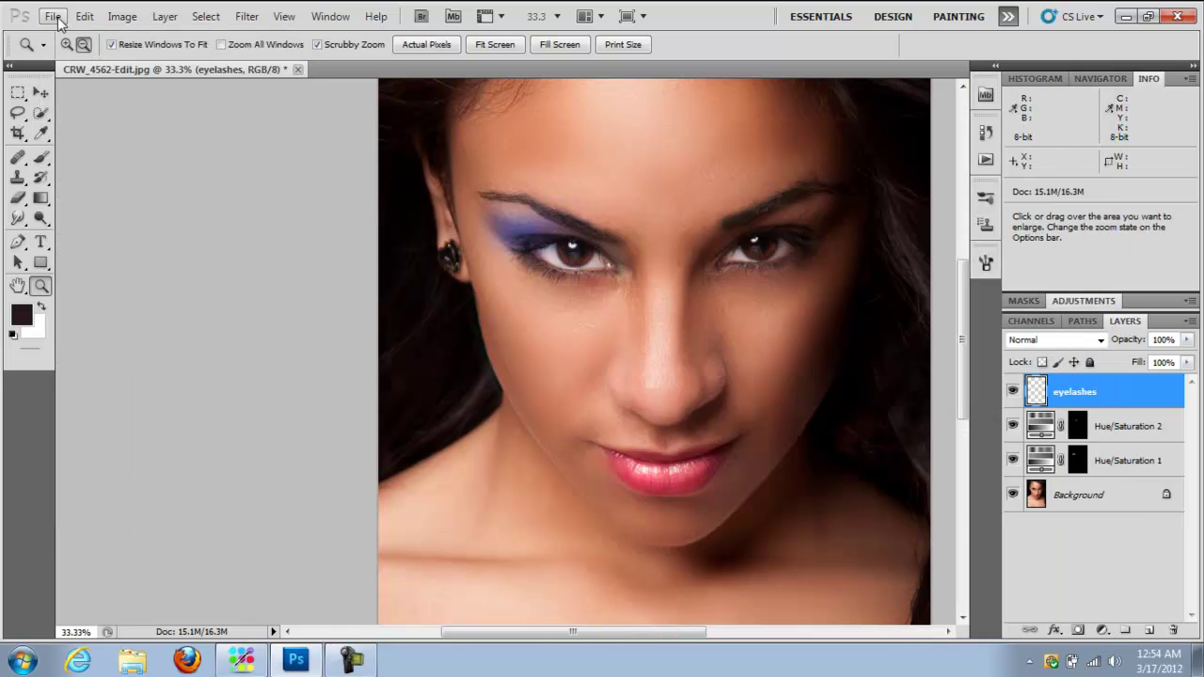
{"action": "left_click", "coordinate": [57, 19]}
{"action": "left_click", "coordinate": [83, 49]}
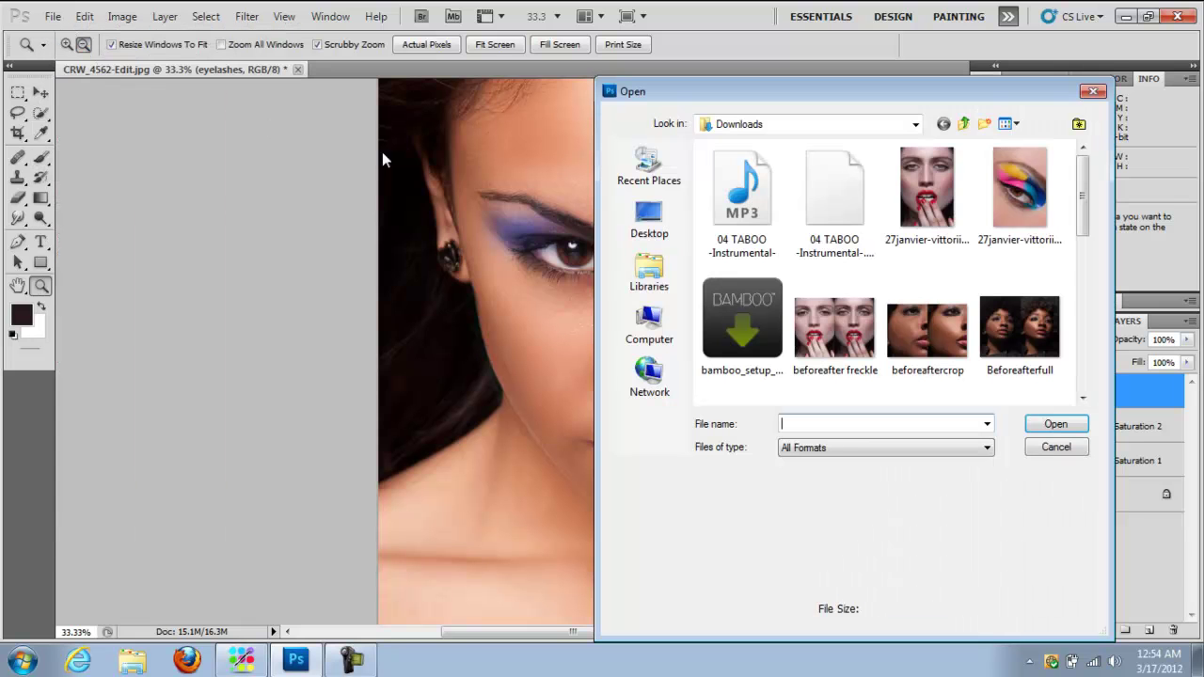
{"action": "left_click_drag", "start_coordinate": [1087, 197], "coordinate": [1079, 369]}
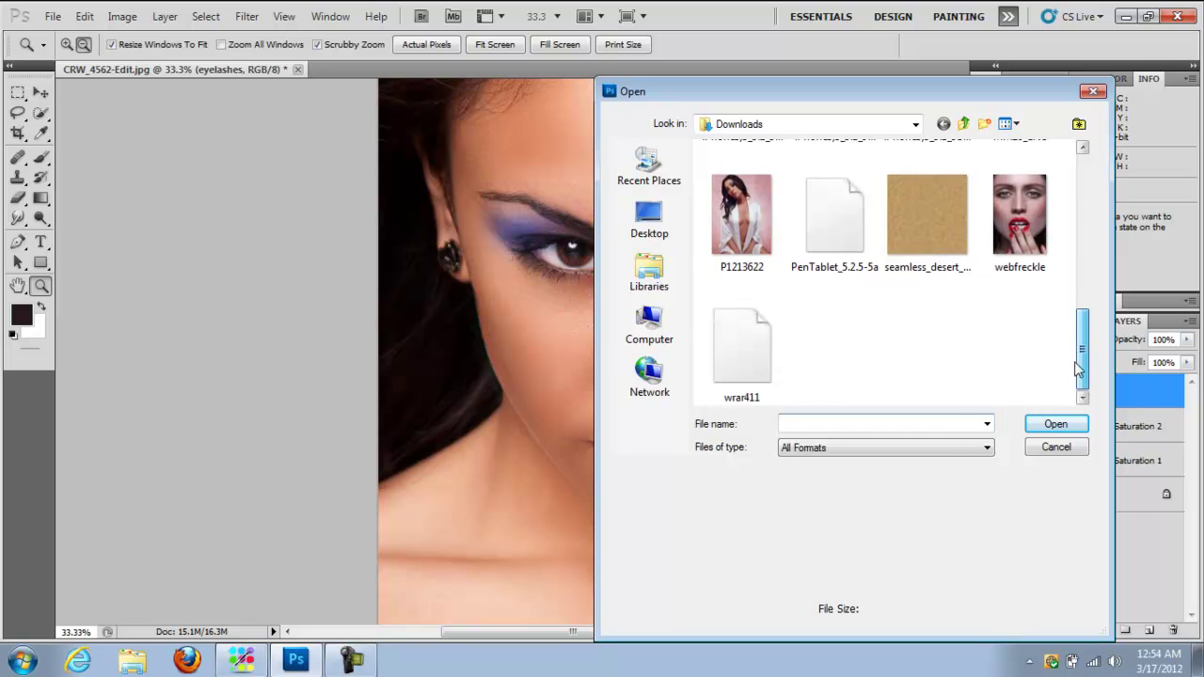
{"action": "left_click", "coordinate": [912, 231]}
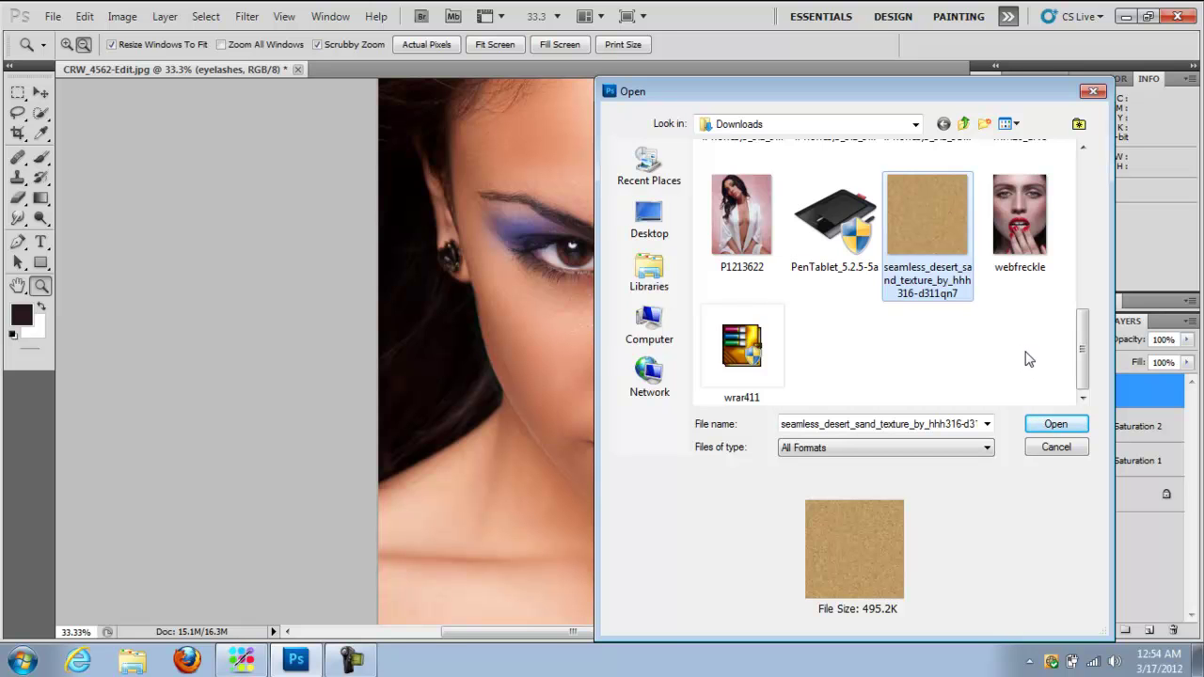
{"action": "left_click", "coordinate": [1055, 424]}
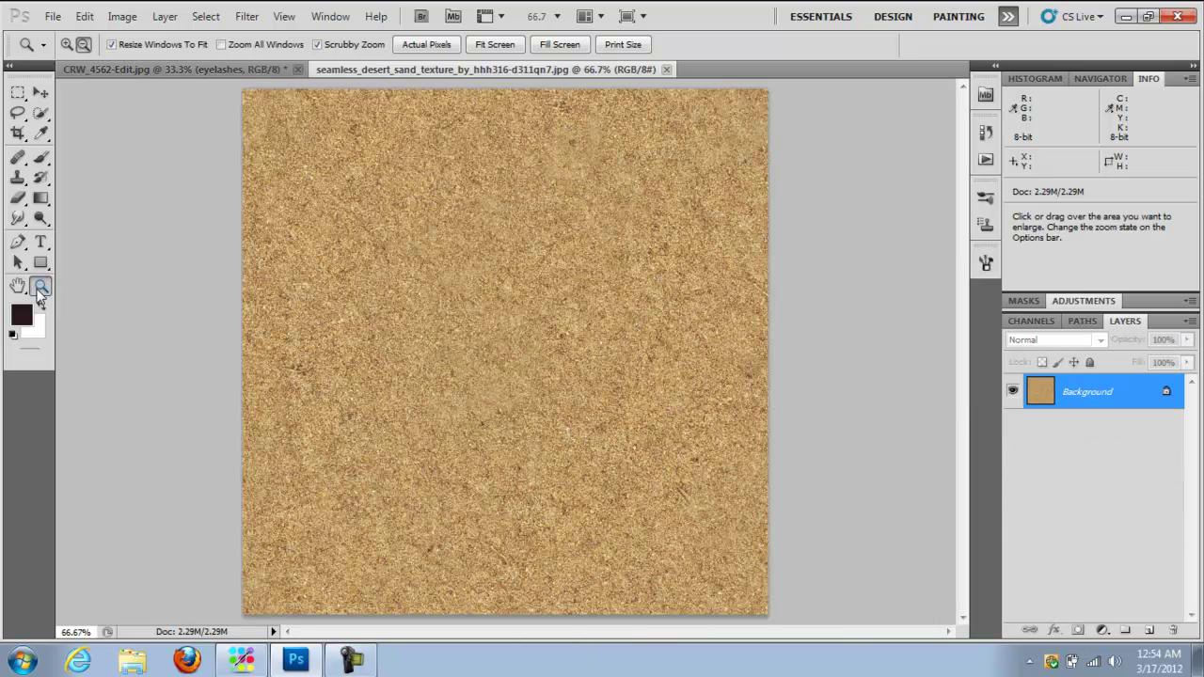
Step: Copy the sand texture onto the portrait as Layer 1 and close the texture document
{"action": "key", "text": "alt"}
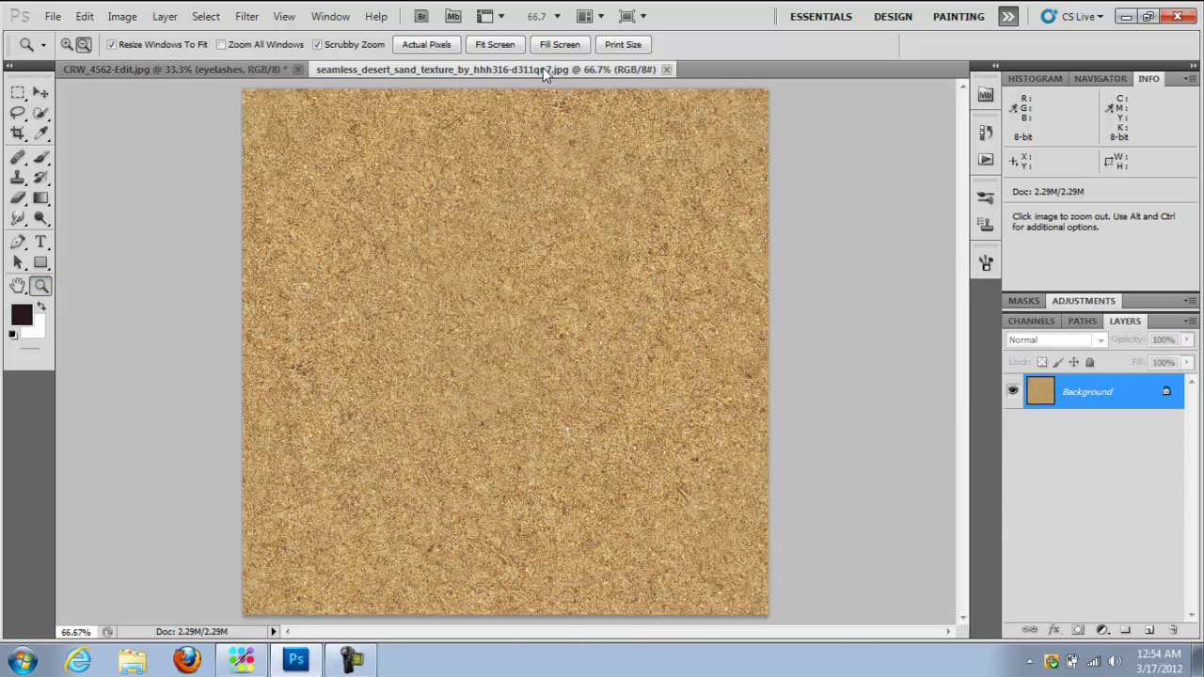
{"action": "left_click_drag", "start_coordinate": [543, 71], "coordinate": [503, 161]}
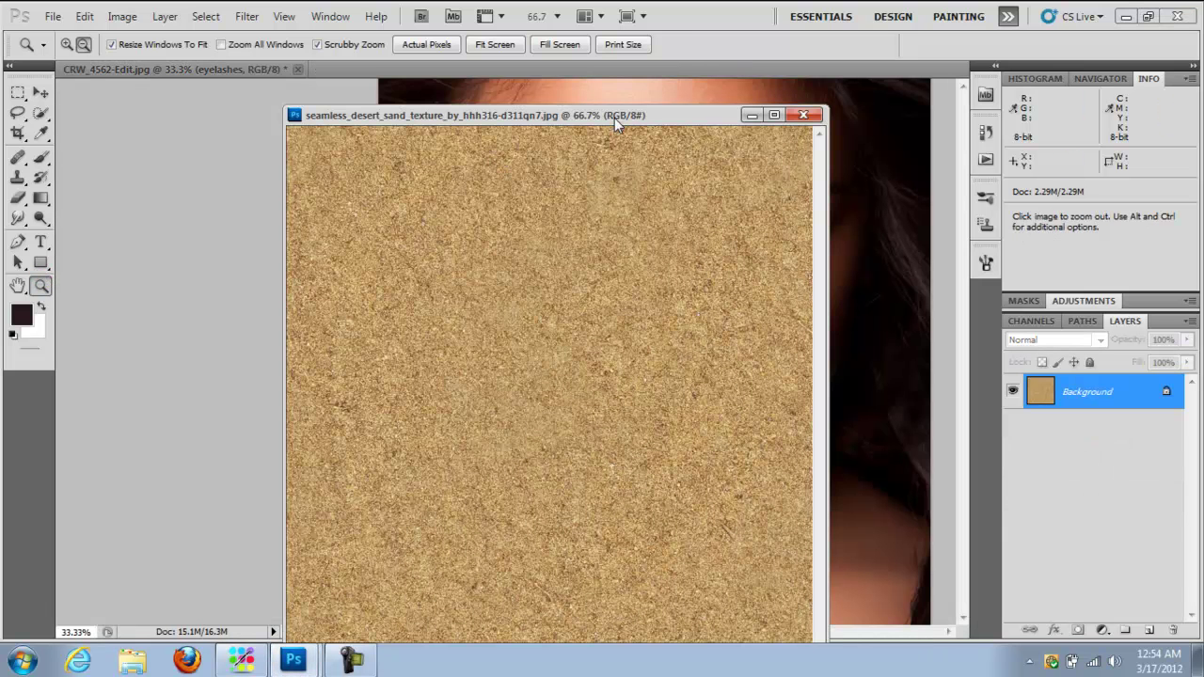
{"action": "left_click_drag", "start_coordinate": [524, 117], "coordinate": [294, 99]}
{"action": "left_click_drag", "start_coordinate": [1050, 399], "coordinate": [707, 417]}
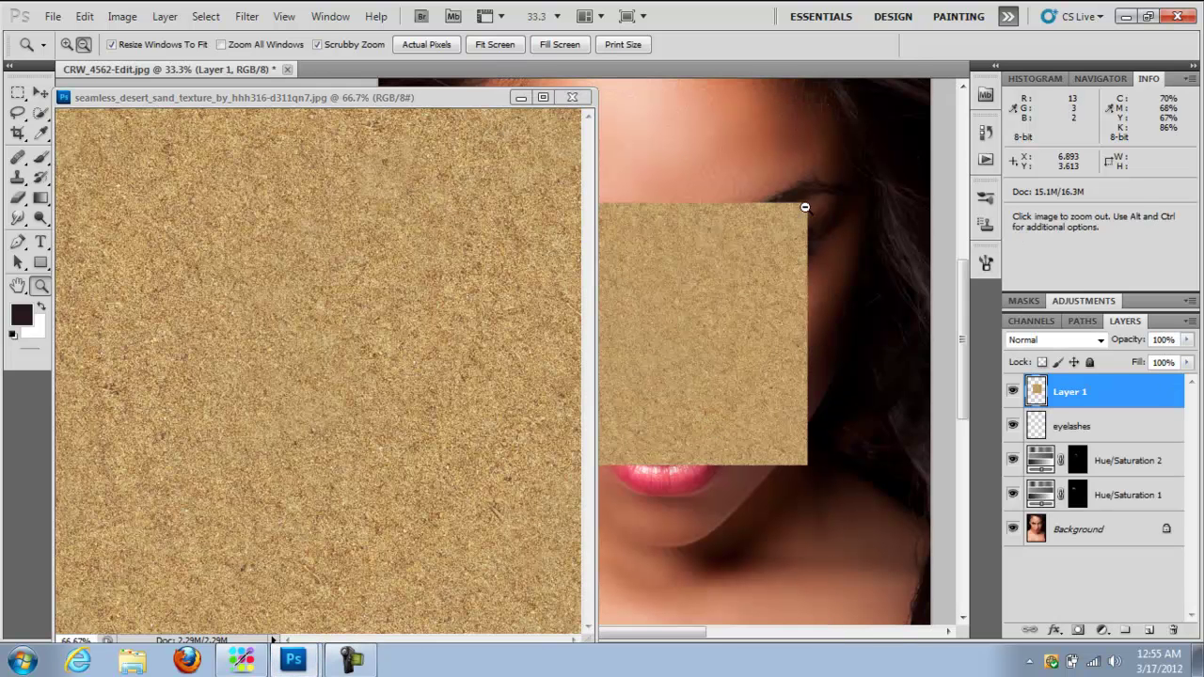
{"action": "left_click", "coordinate": [572, 97]}
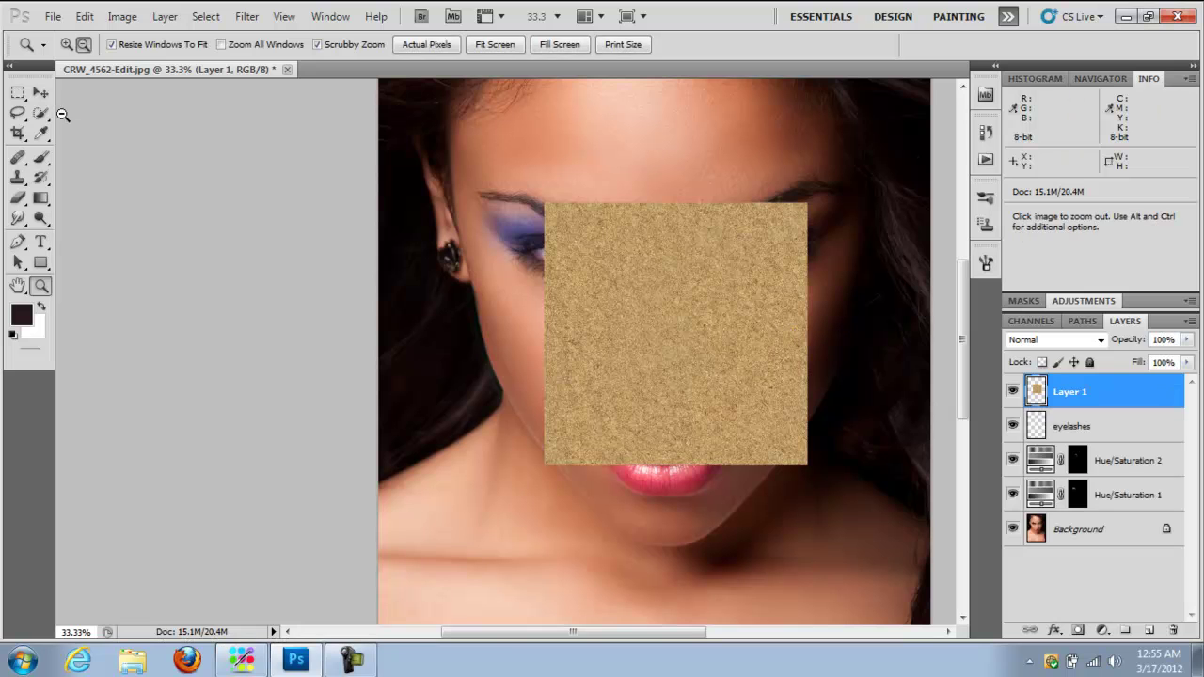
Step: Position the sand square just below the nose and duplicate its layer
{"action": "key", "text": "v"}
{"action": "left_click_drag", "start_coordinate": [696, 303], "coordinate": [658, 414]}
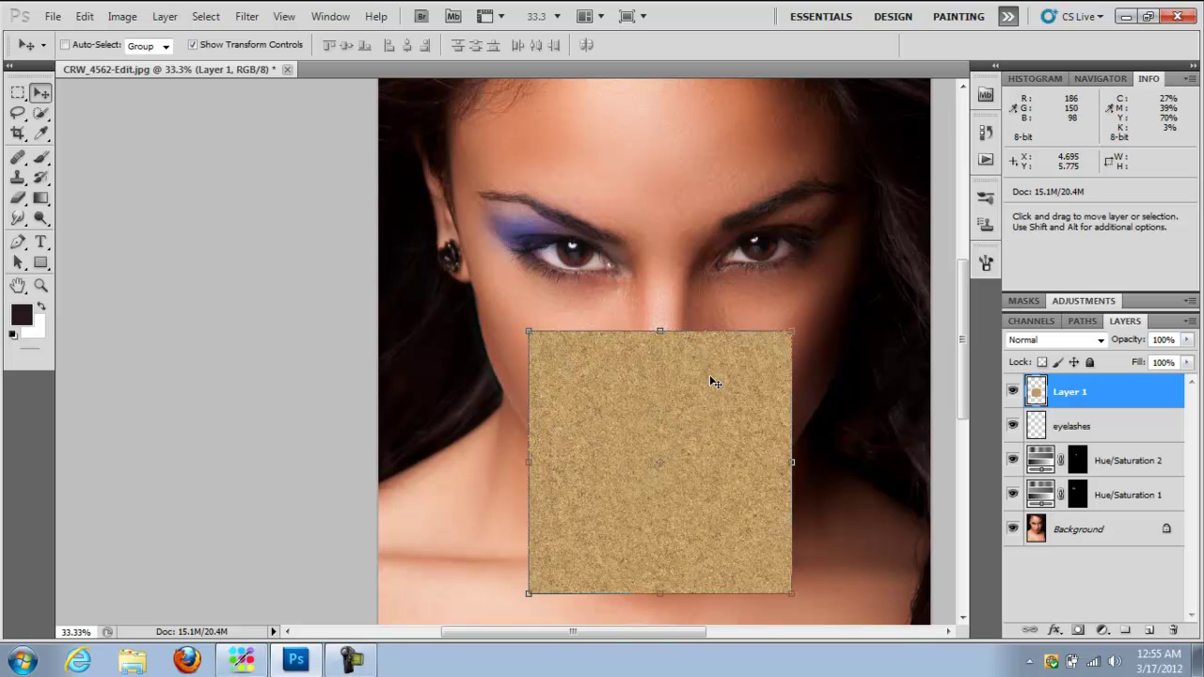
{"action": "left_click_drag", "start_coordinate": [643, 403], "coordinate": [647, 395]}
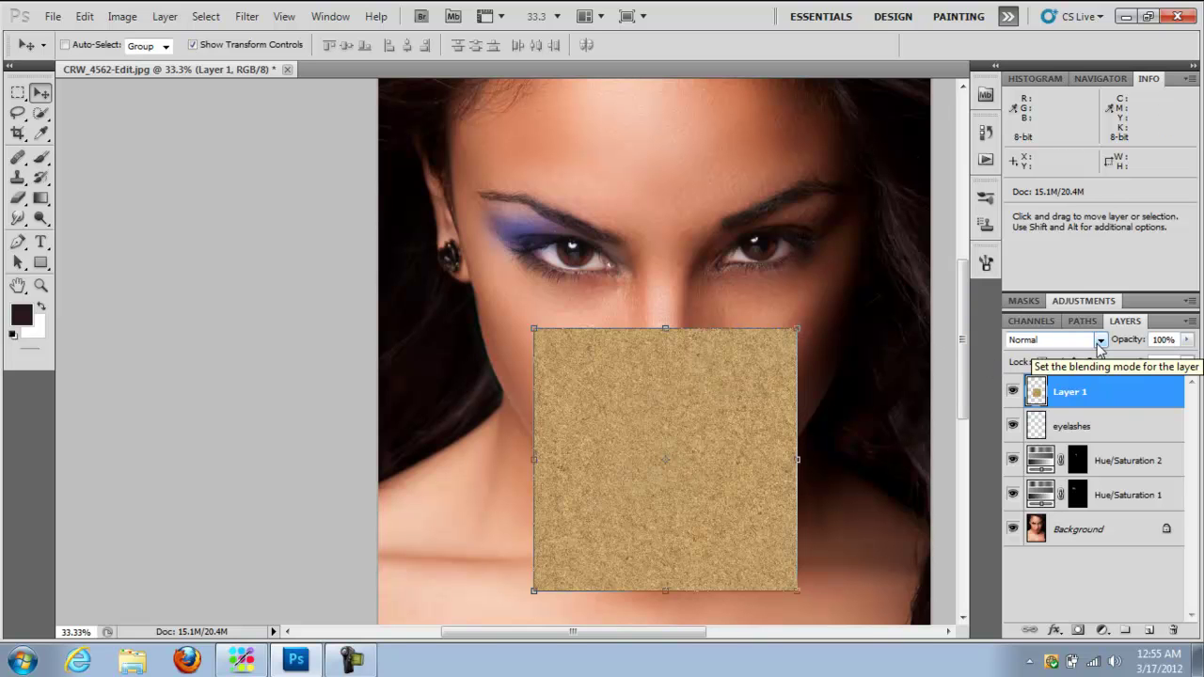
{"action": "key", "text": "ctrl+j"}
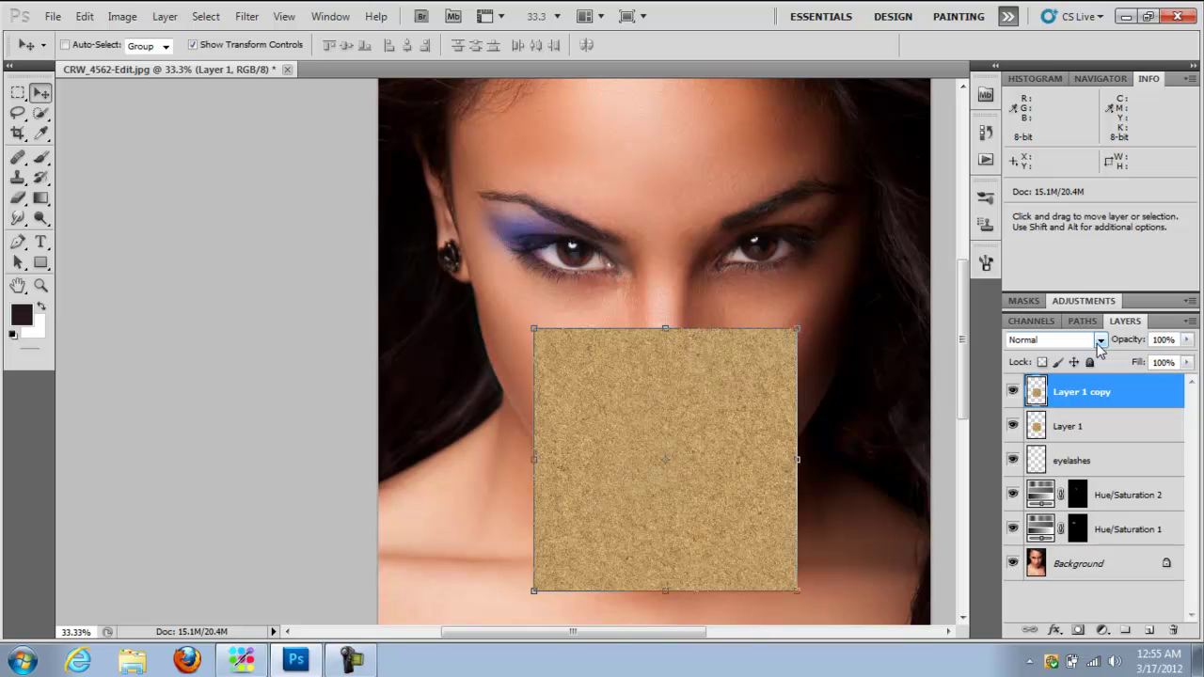
Step: Rename Layer 1 to 'texture' and Layer 1 copy to 'textuire1', then select textuire1
{"action": "double_click", "coordinate": [1076, 426]}
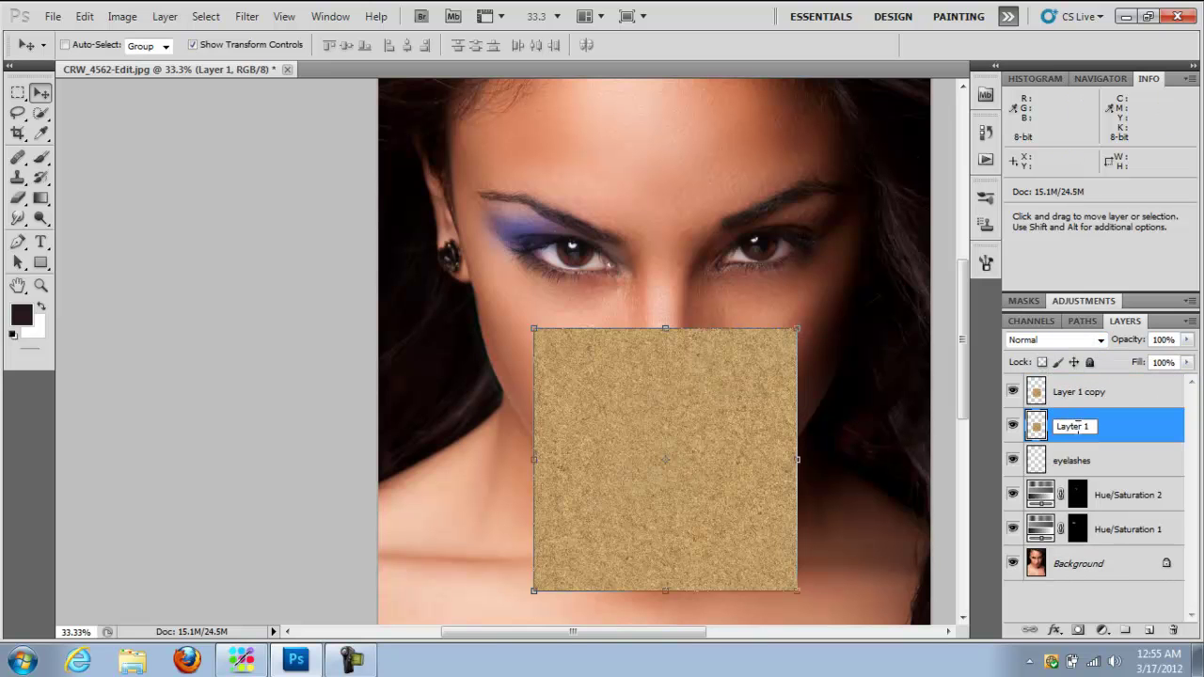
{"action": "type", "text": "textur"}
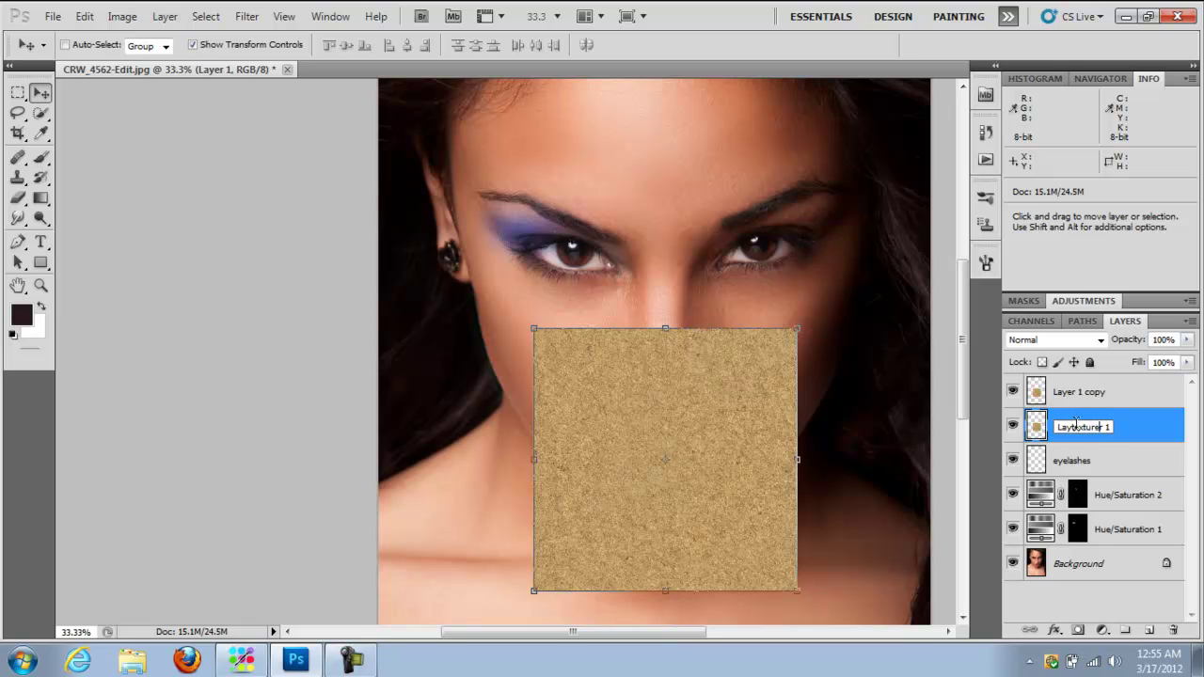
{"action": "key", "text": "BackSpace"}
{"action": "key", "text": "BackSpace"}
{"action": "key", "text": "BackSpace"}
{"action": "key", "text": "BackSpace"}
{"action": "key", "text": "BackSpace"}
{"action": "key", "text": "BackSpace"}
{"action": "key", "text": "BackSpace"}
{"action": "key", "text": "BackSpace"}
{"action": "key", "text": "BackSpace"}
{"action": "key", "text": "Return"}
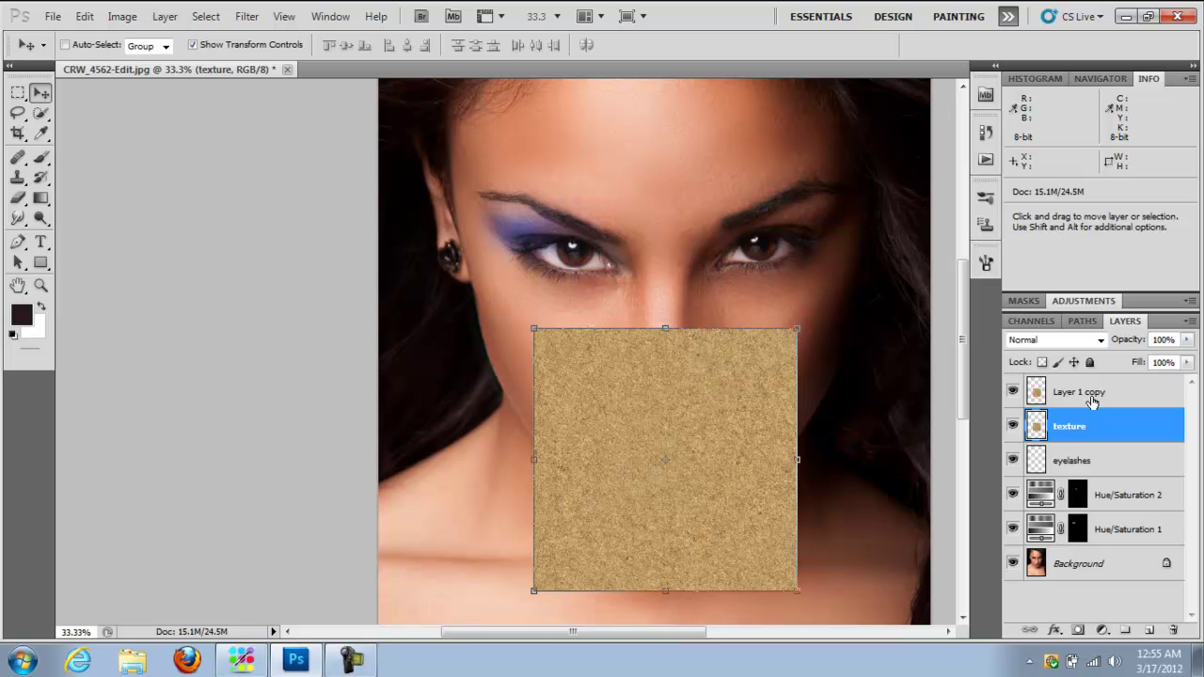
{"action": "double_click", "coordinate": [1087, 393]}
{"action": "key", "text": "BackSpace"}
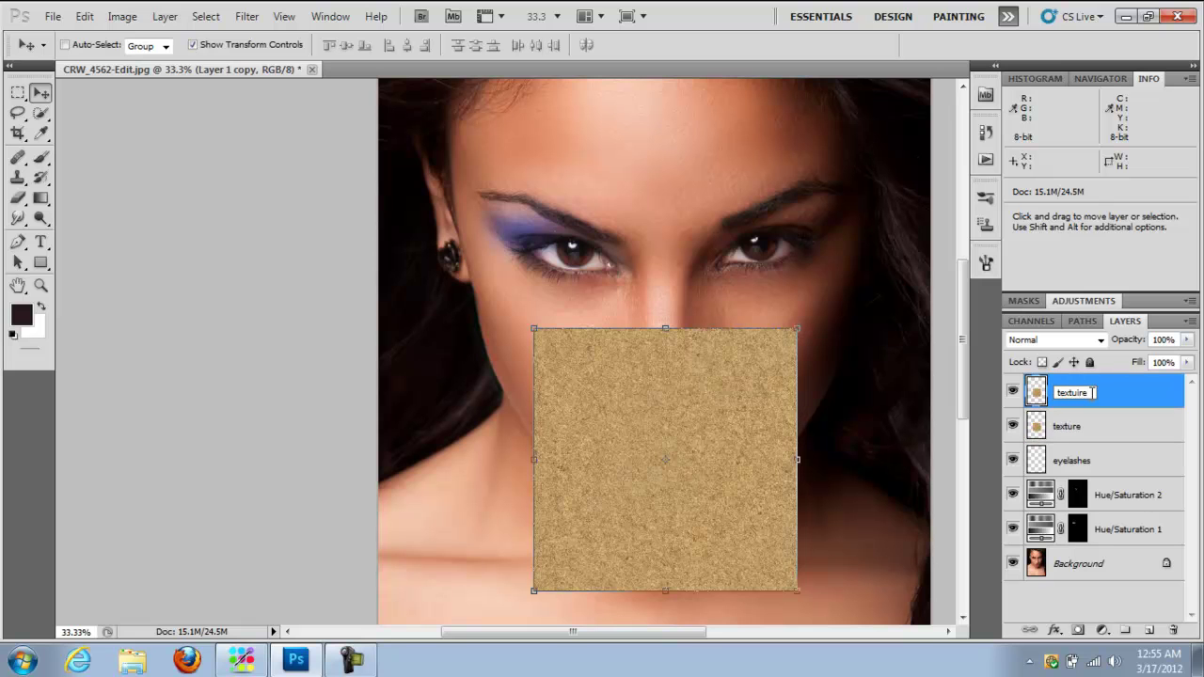
{"action": "key", "text": "Return"}
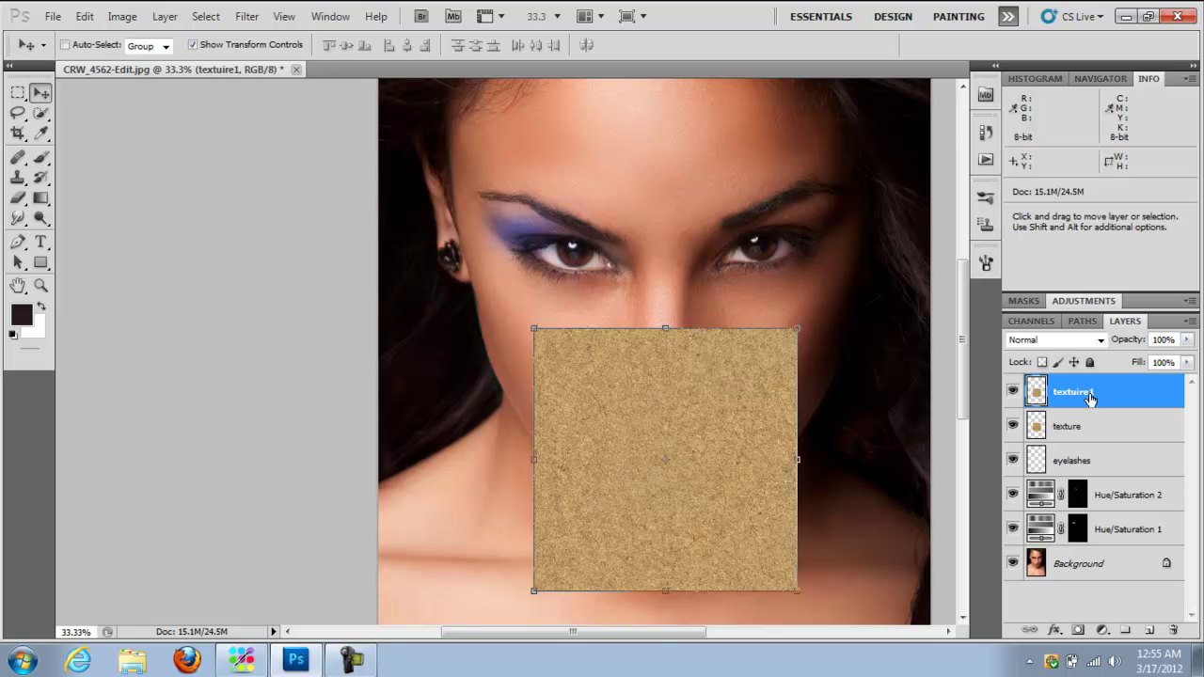
{"action": "left_click", "coordinate": [1069, 424]}
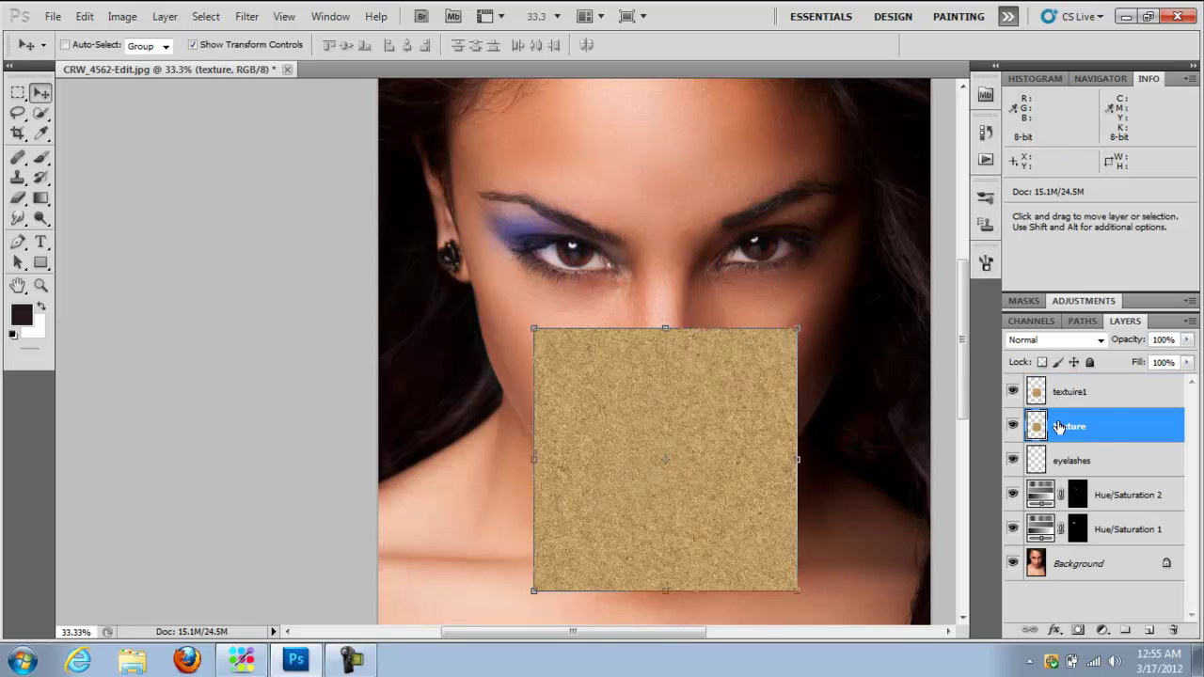
{"action": "left_click", "coordinate": [1102, 401]}
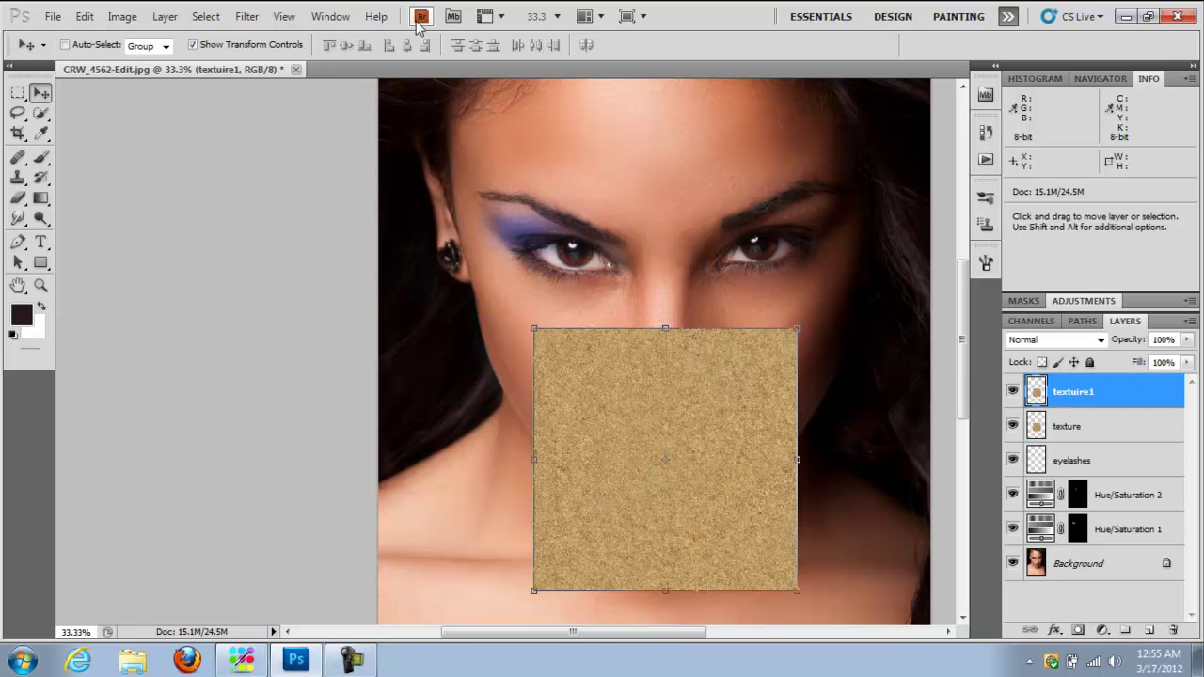
{"action": "left_click", "coordinate": [246, 16]}
{"action": "mouse_move", "coordinate": [304, 355]}
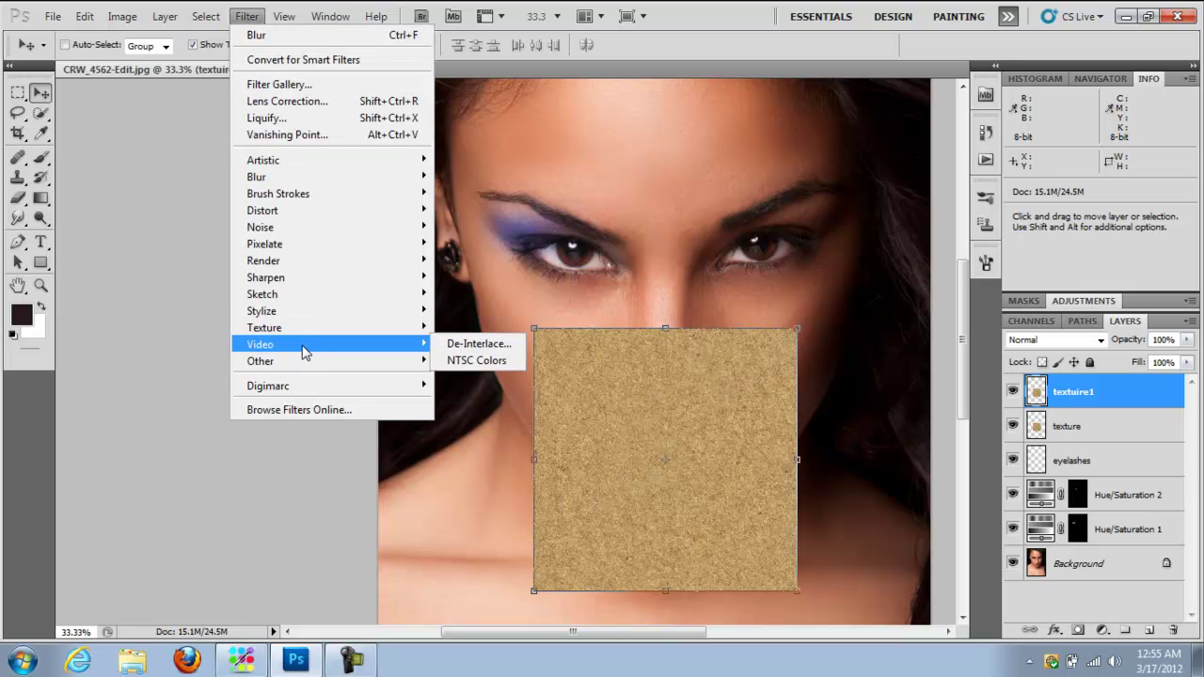
{"action": "left_click", "coordinate": [470, 379]}
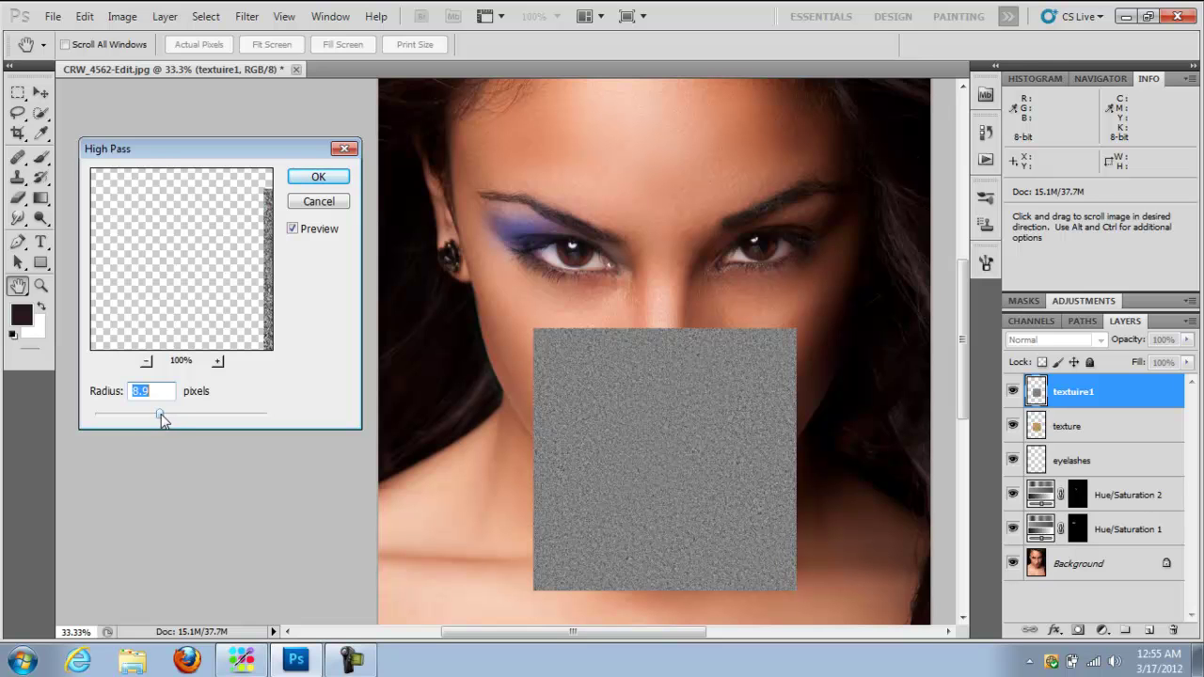
{"action": "left_click_drag", "start_coordinate": [160, 413], "coordinate": [166, 413]}
{"action": "left_click_drag", "start_coordinate": [173, 418], "coordinate": [161, 414]}
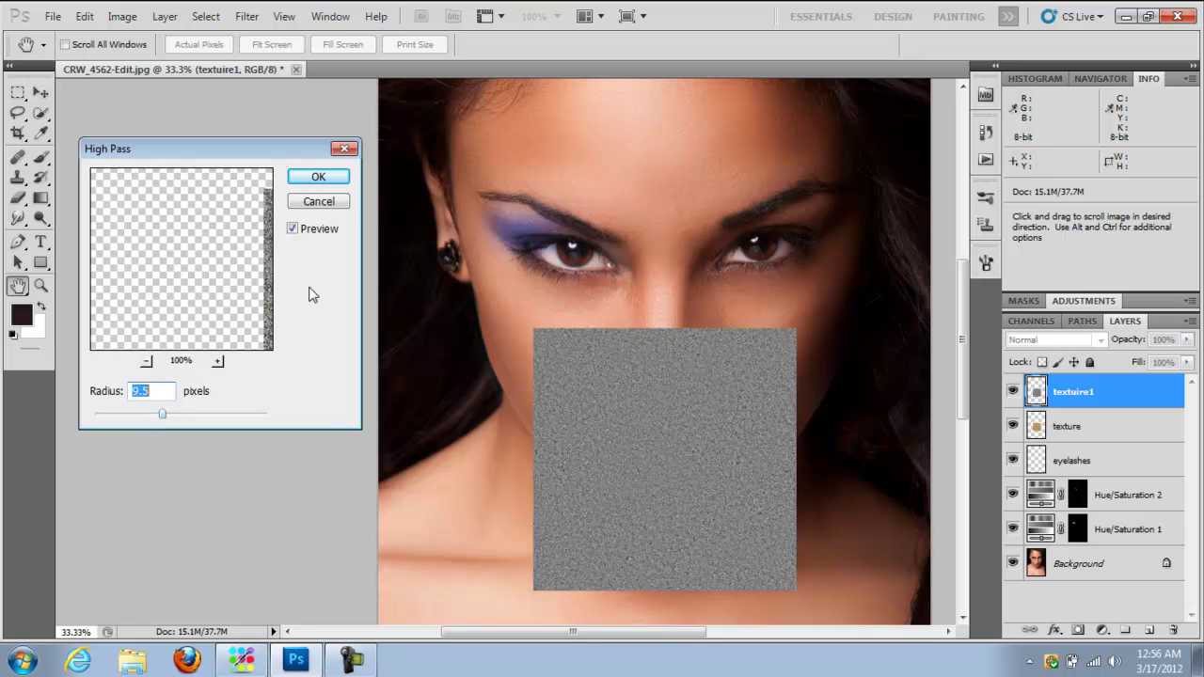
{"action": "left_click", "coordinate": [341, 178]}
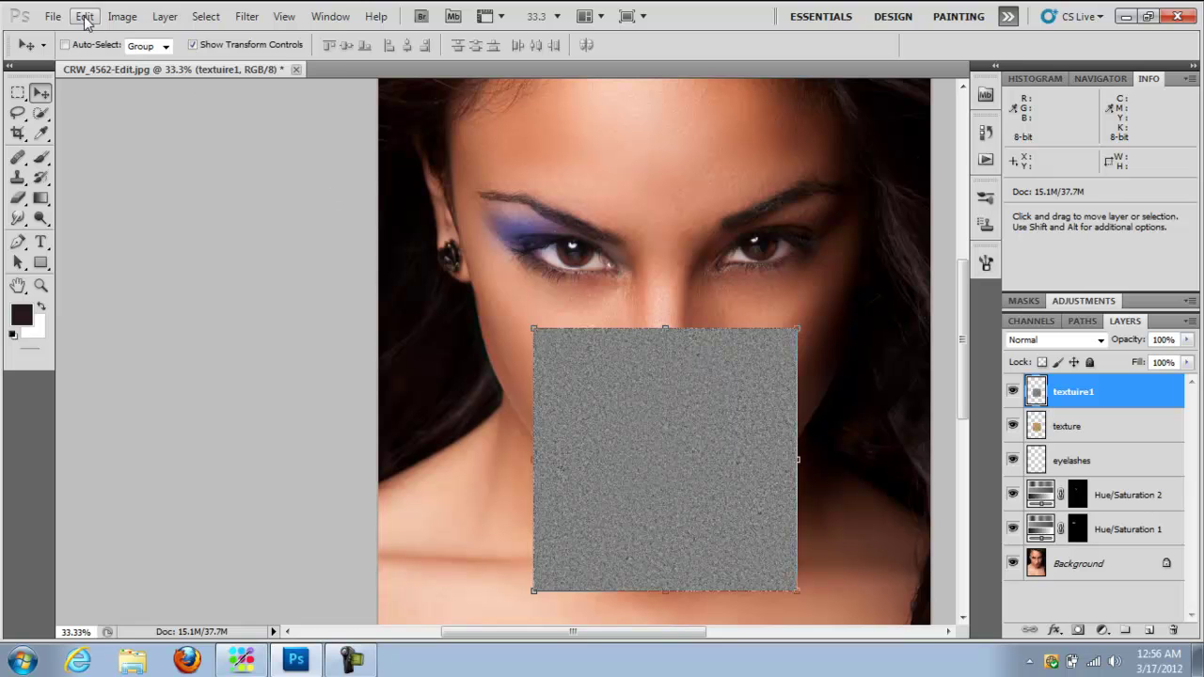
{"action": "left_click", "coordinate": [85, 15]}
{"action": "left_click", "coordinate": [143, 51]}
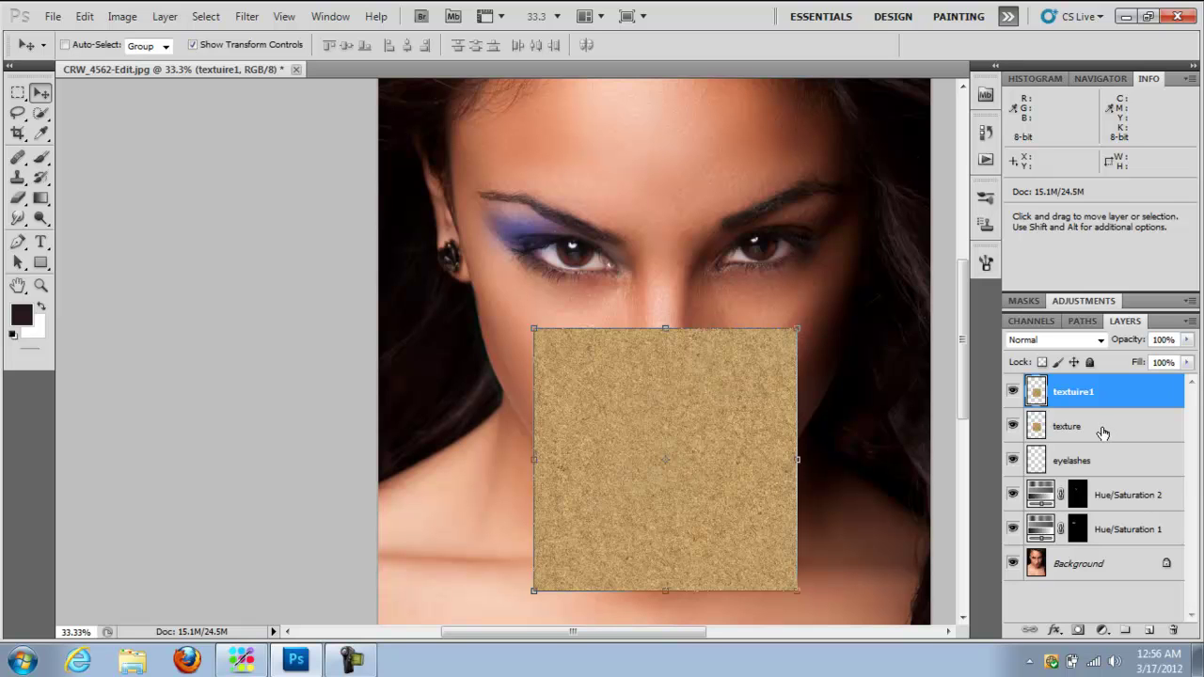
Step: Apply a Gaussian Blur with a 9.5-pixel radius to the texture layer
{"action": "left_click", "coordinate": [1101, 431]}
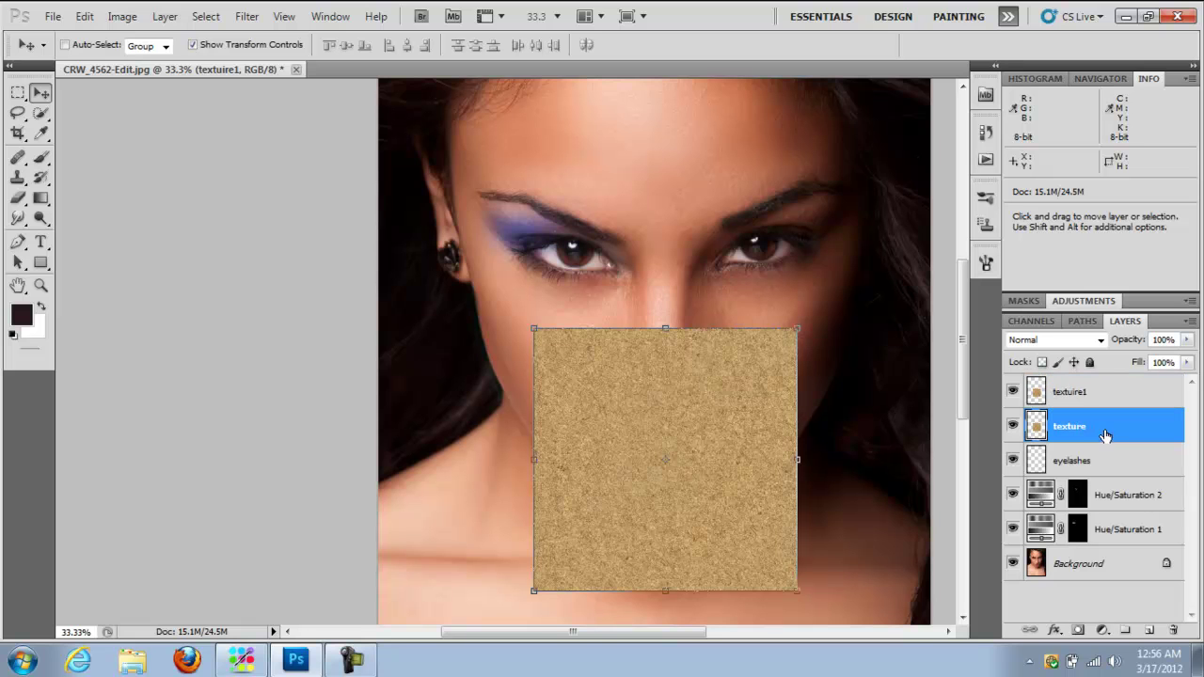
{"action": "left_click", "coordinate": [245, 17]}
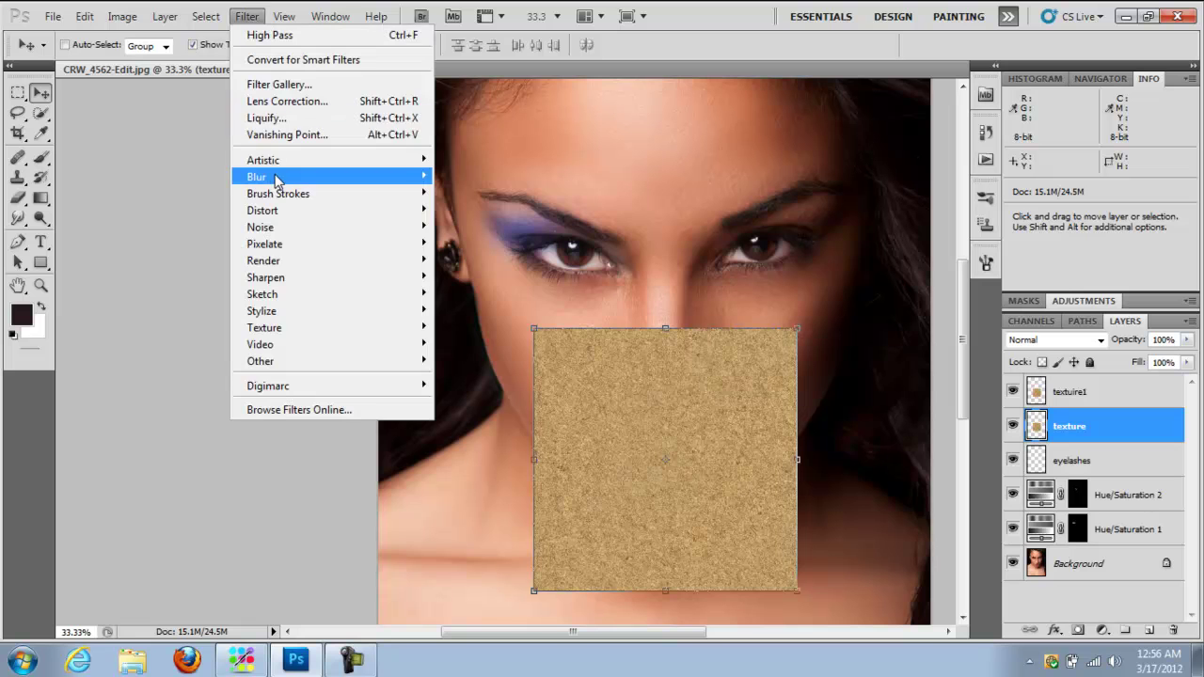
{"action": "mouse_move", "coordinate": [275, 179]}
{"action": "left_click", "coordinate": [515, 242]}
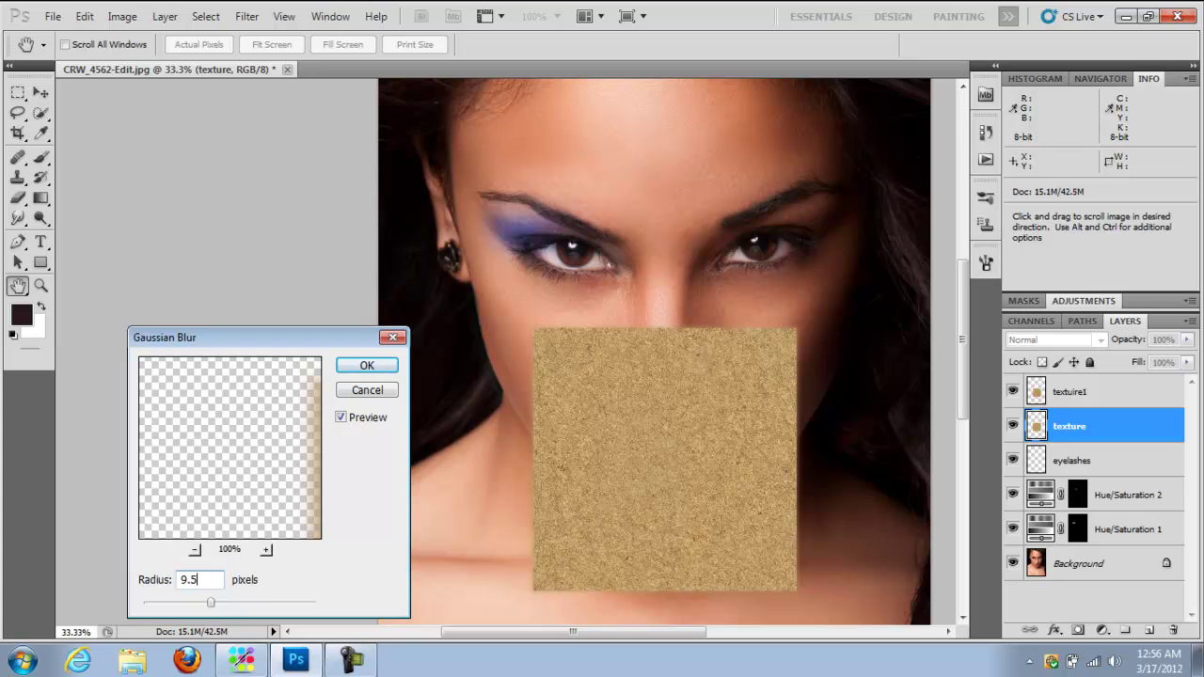
{"action": "left_click", "coordinate": [389, 369]}
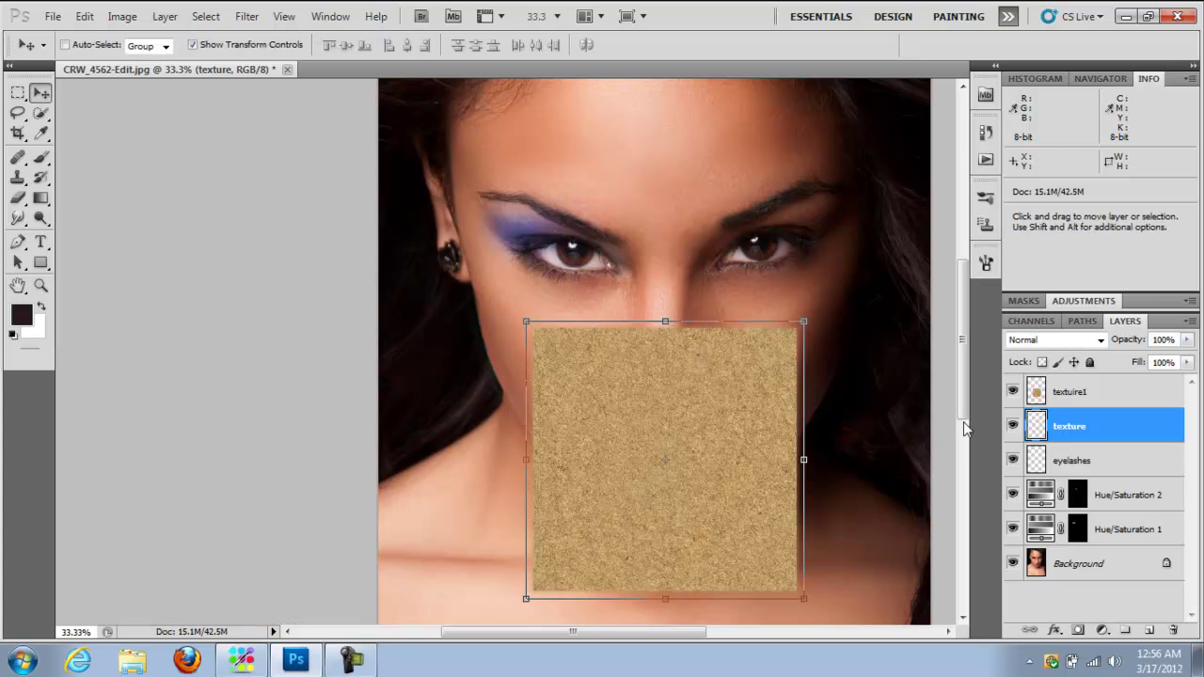
Step: Run Apply Image on textuire1 using the texture layer in Subtract mode (Scale 2, Offset 128)
{"action": "left_click", "coordinate": [1055, 398]}
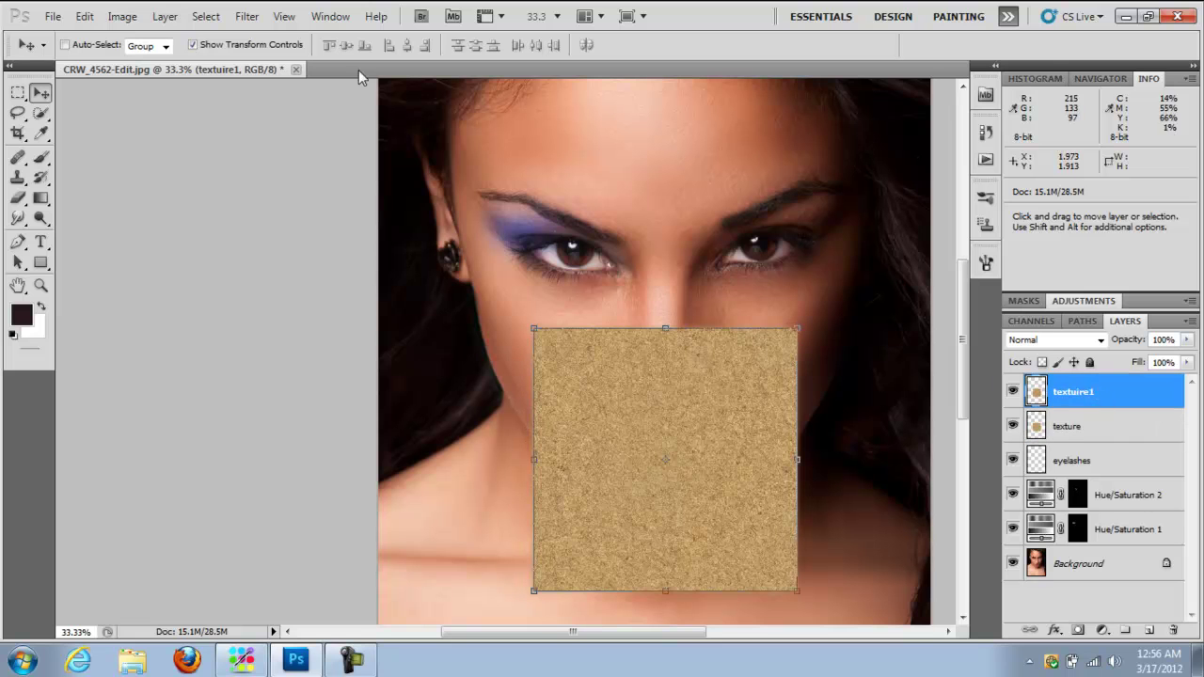
{"action": "left_click", "coordinate": [123, 23]}
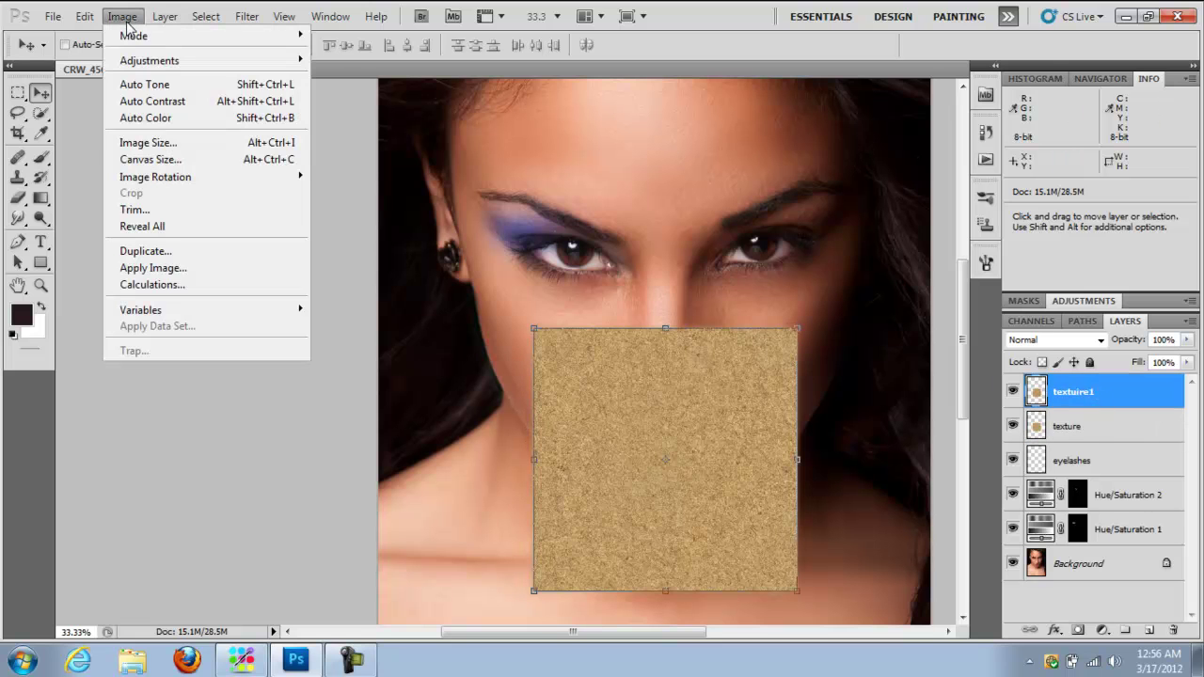
{"action": "left_click", "coordinate": [149, 268]}
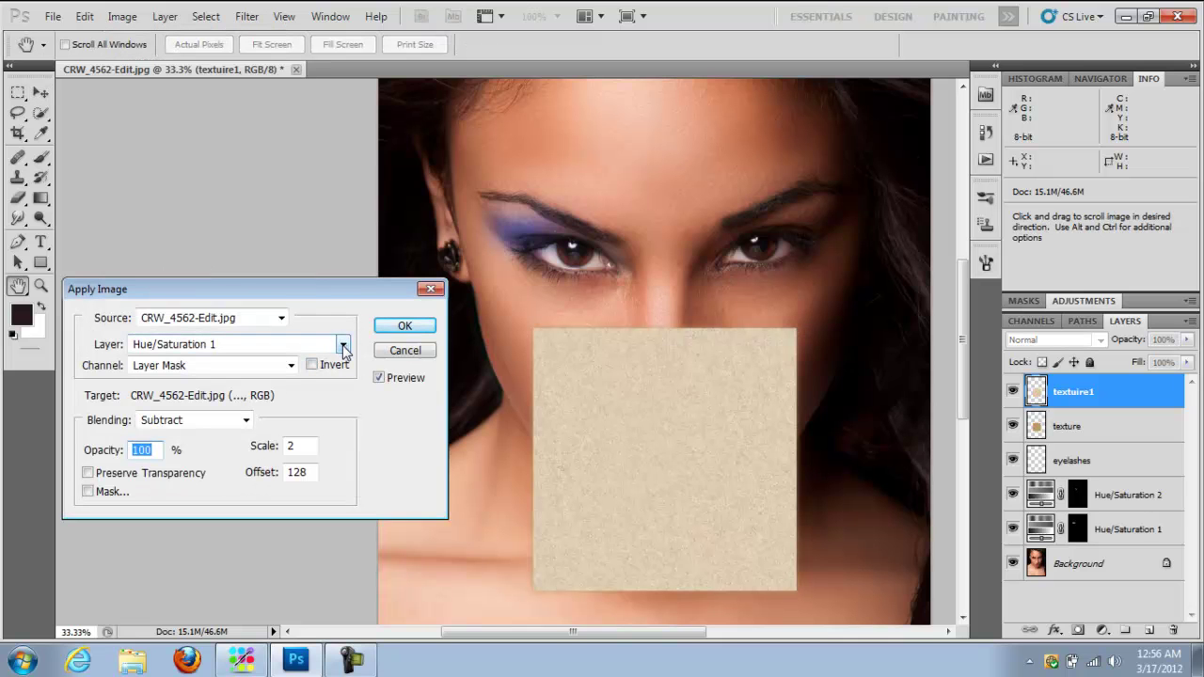
{"action": "left_click", "coordinate": [343, 347]}
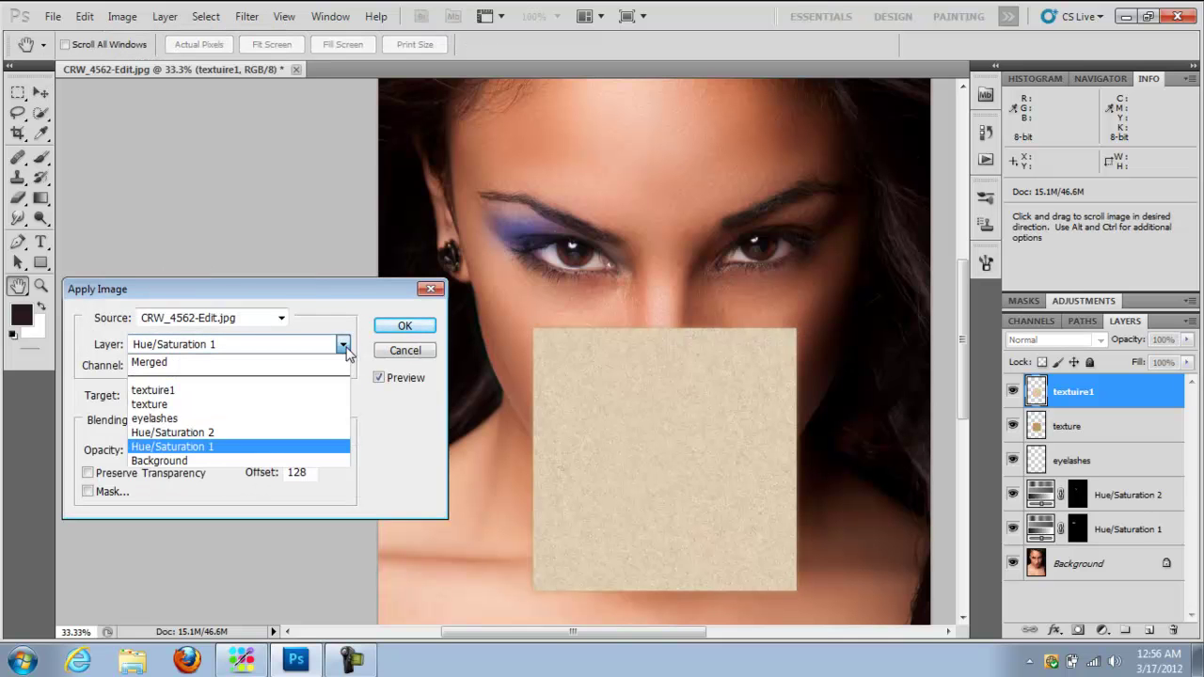
{"action": "left_click", "coordinate": [216, 408]}
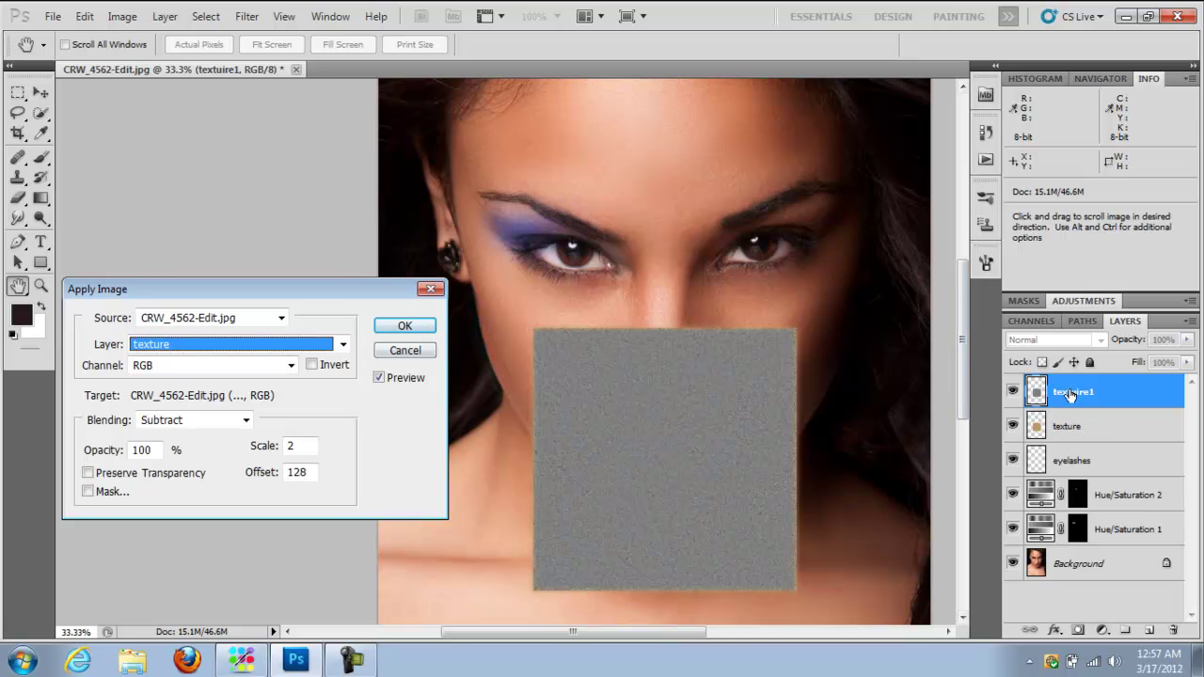
{"action": "left_click", "coordinate": [245, 421]}
{"action": "left_click", "coordinate": [226, 346]}
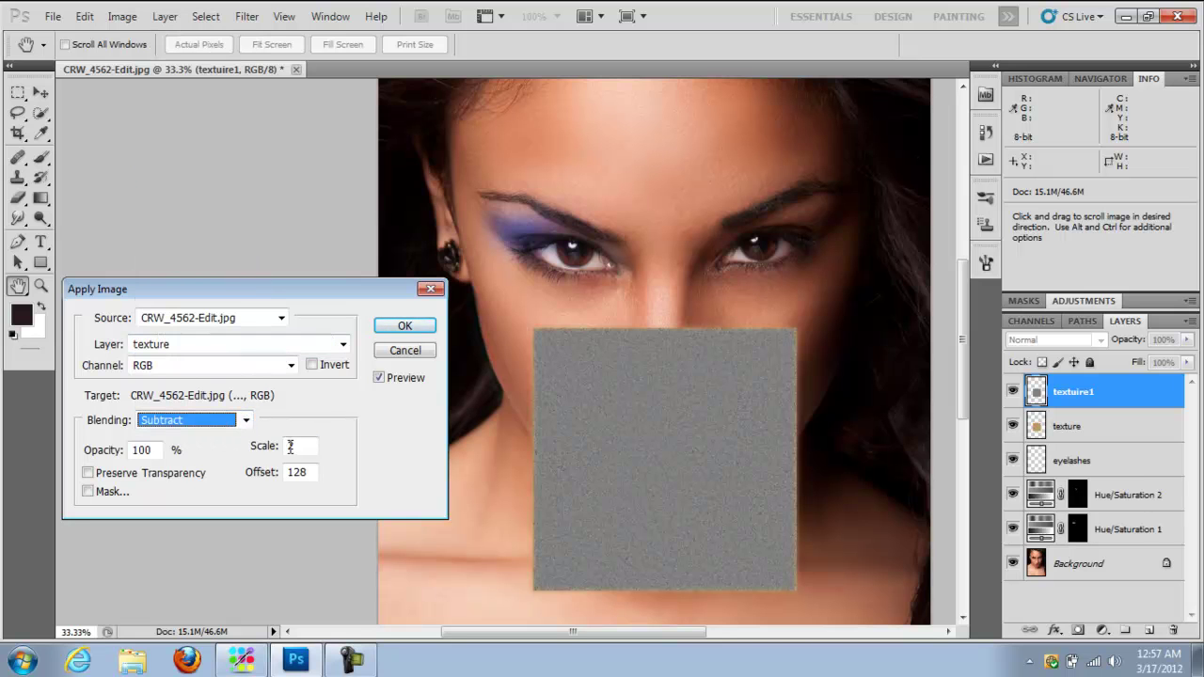
{"action": "left_click", "coordinate": [405, 325]}
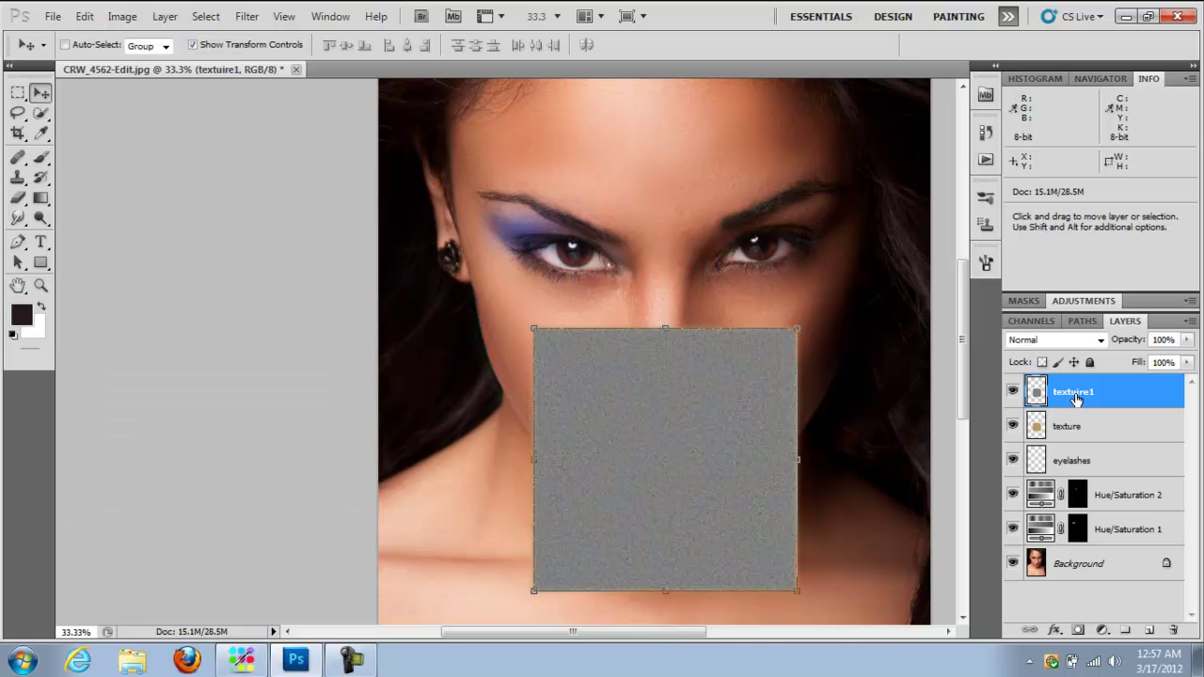
Step: Set textuire1's blend mode to Linear Light and delete the texture layer
{"action": "left_click", "coordinate": [1091, 341]}
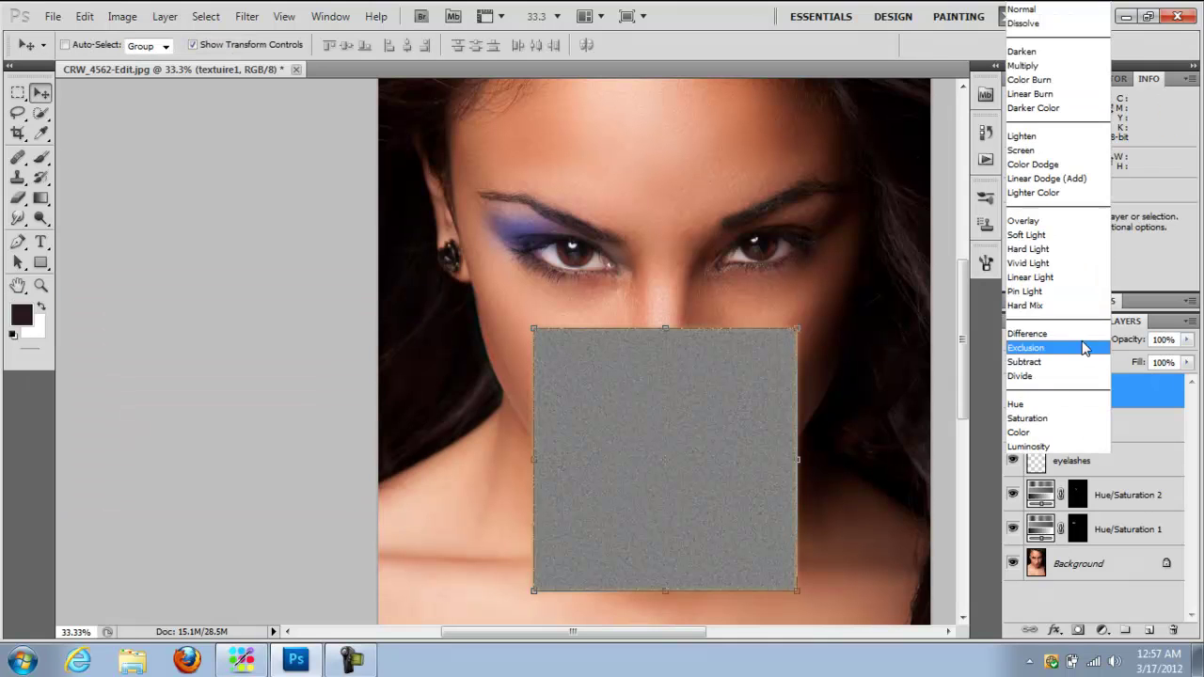
{"action": "left_click", "coordinate": [1080, 276]}
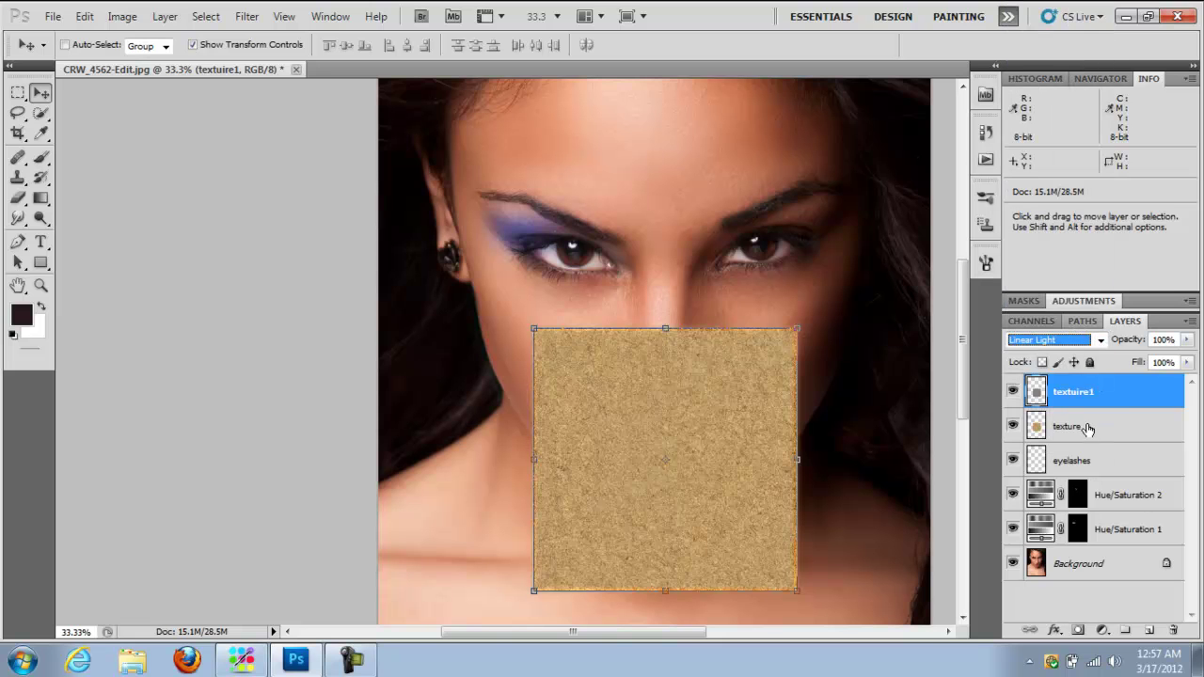
{"action": "key", "text": "Return"}
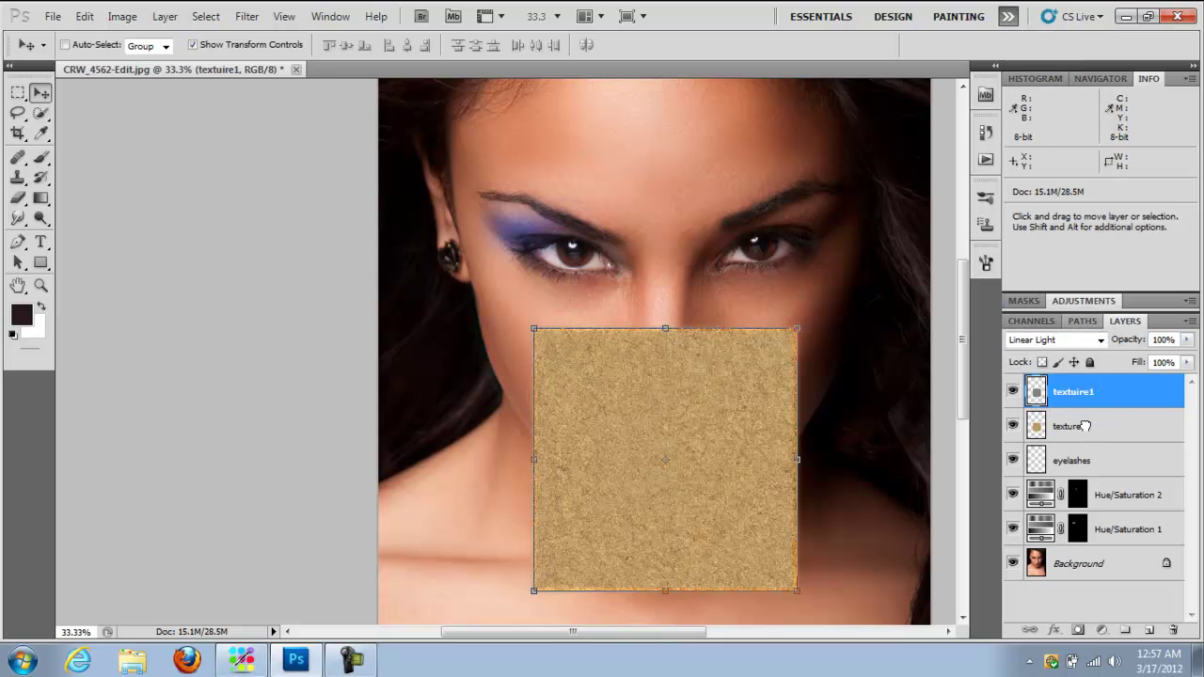
{"action": "left_click_drag", "start_coordinate": [1086, 426], "coordinate": [1173, 630]}
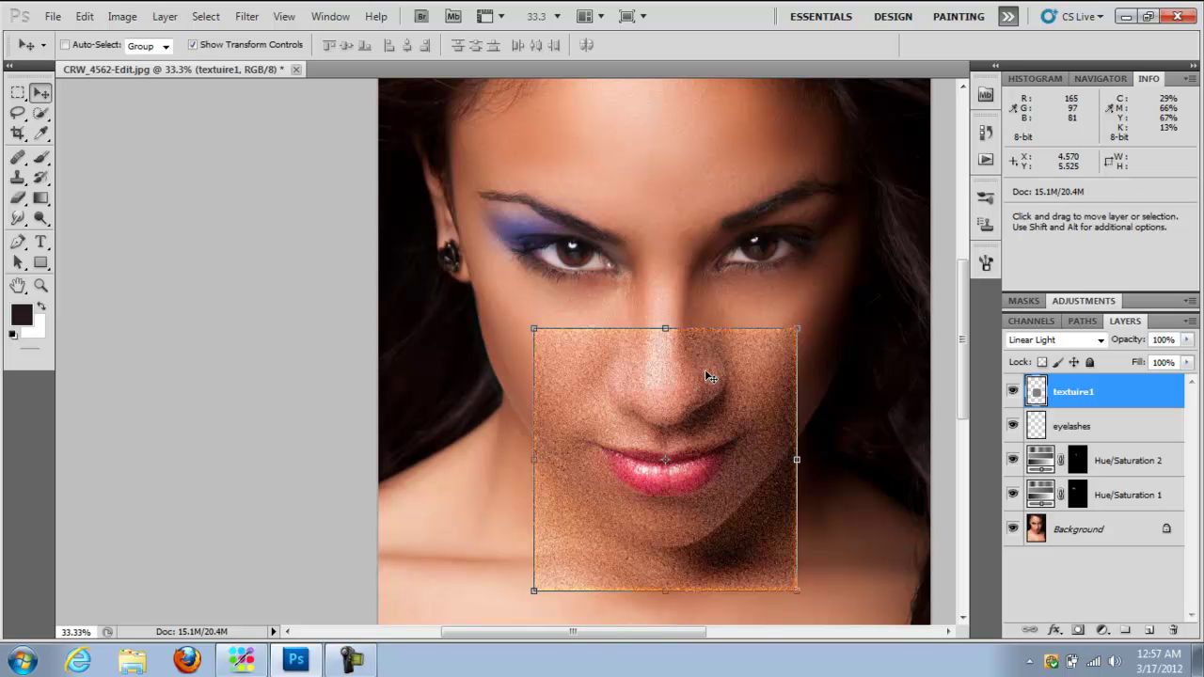
Step: Colorize textuire1 purple with Hue/Saturation at Hue 261 and Saturation 31
{"action": "left_click", "coordinate": [123, 16]}
{"action": "mouse_move", "coordinate": [158, 62]}
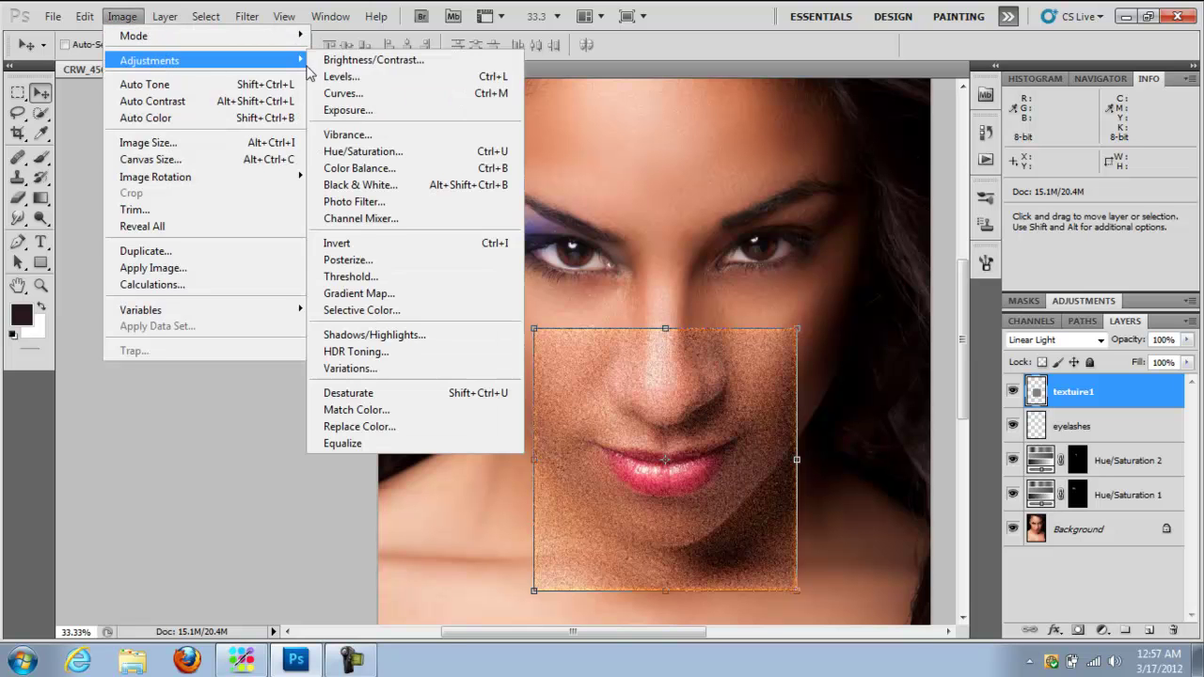
{"action": "left_click", "coordinate": [410, 154]}
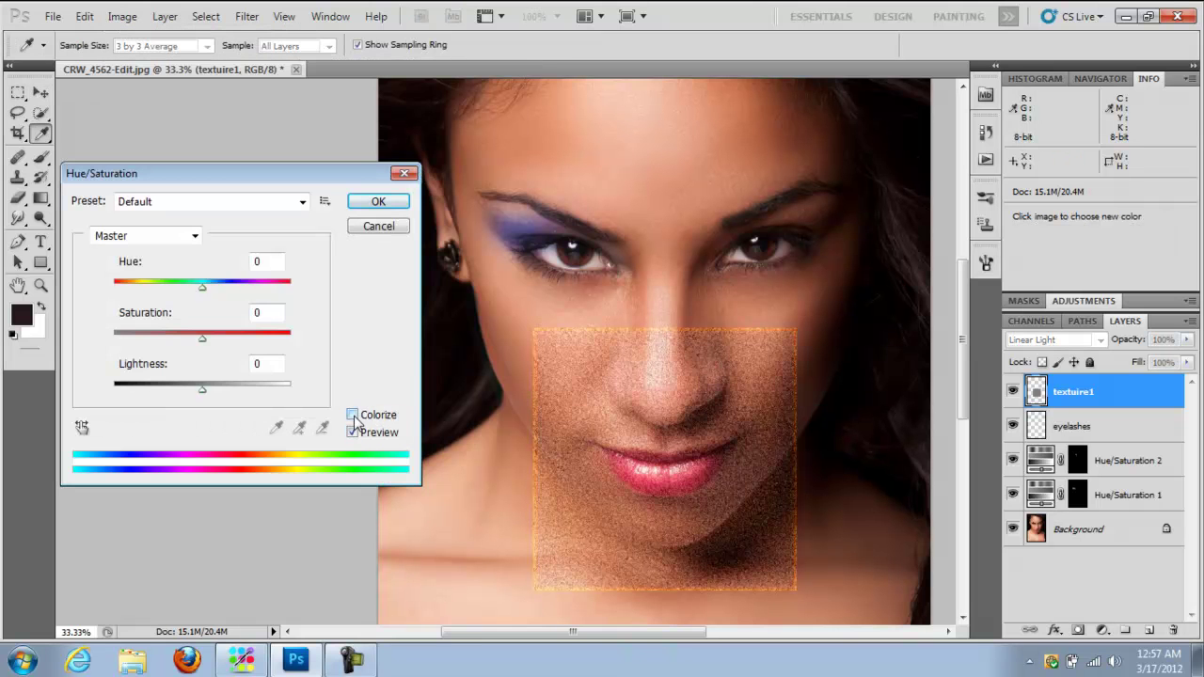
{"action": "left_click", "coordinate": [353, 416]}
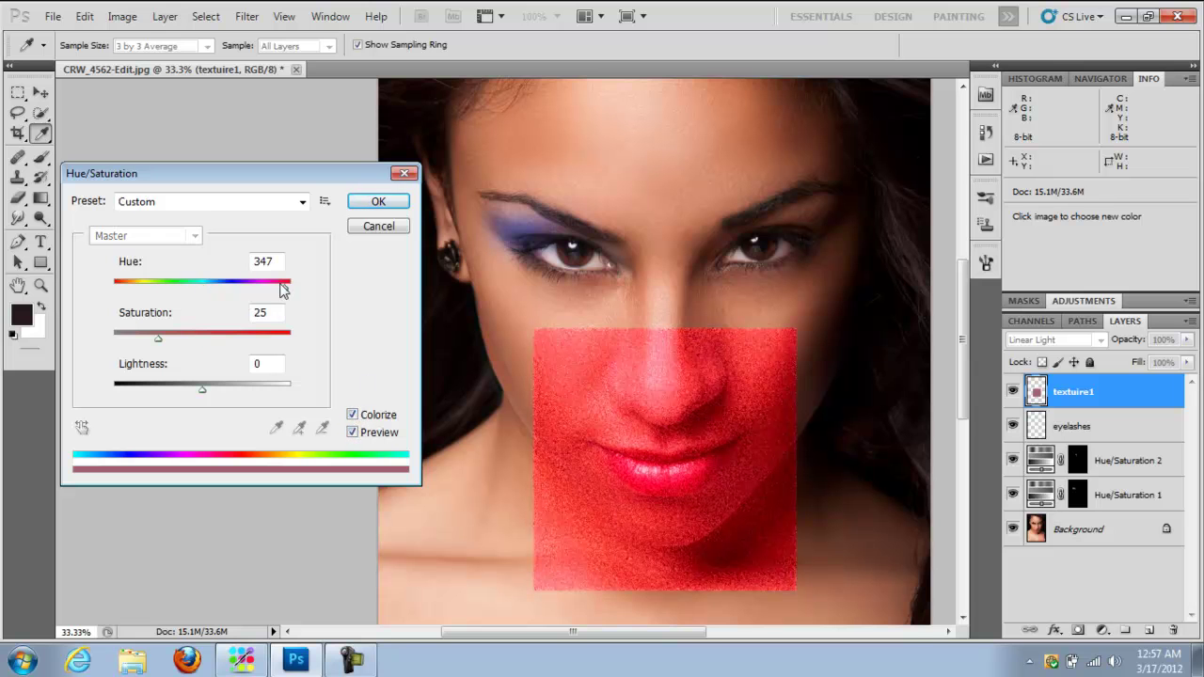
{"action": "left_click_drag", "start_coordinate": [287, 294], "coordinate": [130, 291]}
{"action": "left_click_drag", "start_coordinate": [176, 339], "coordinate": [167, 336]}
{"action": "left_click_drag", "start_coordinate": [128, 291], "coordinate": [293, 311]}
{"action": "scroll", "coordinate": [269, 311], "scroll_direction": "down", "scroll_amount": 20}
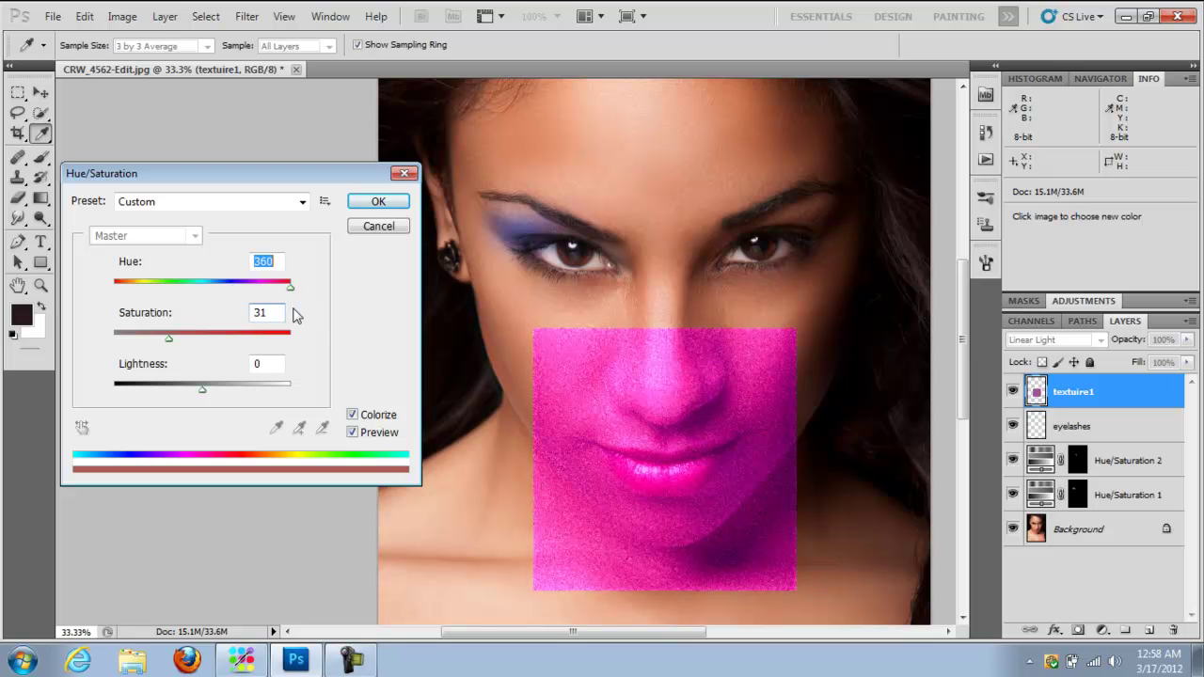
{"action": "scroll", "coordinate": [274, 316], "scroll_direction": "up", "scroll_amount": 5}
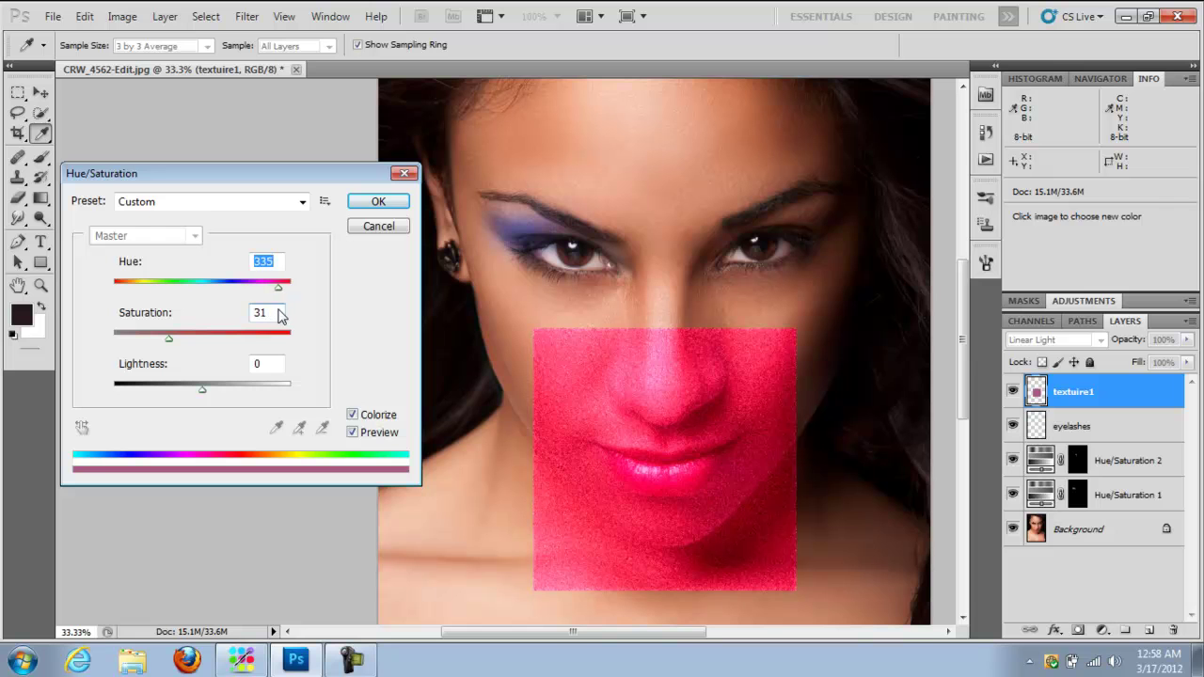
{"action": "scroll", "coordinate": [282, 313], "scroll_direction": "down", "scroll_amount": 20}
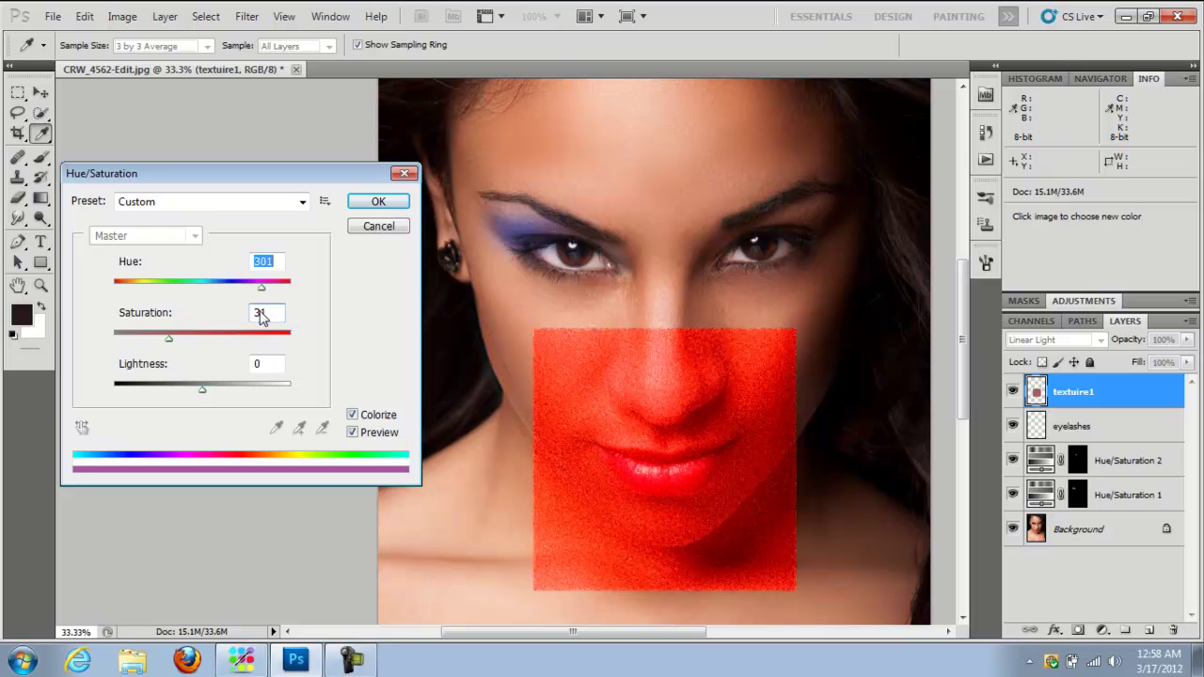
{"action": "scroll", "coordinate": [240, 319], "scroll_direction": "down", "scroll_amount": 20}
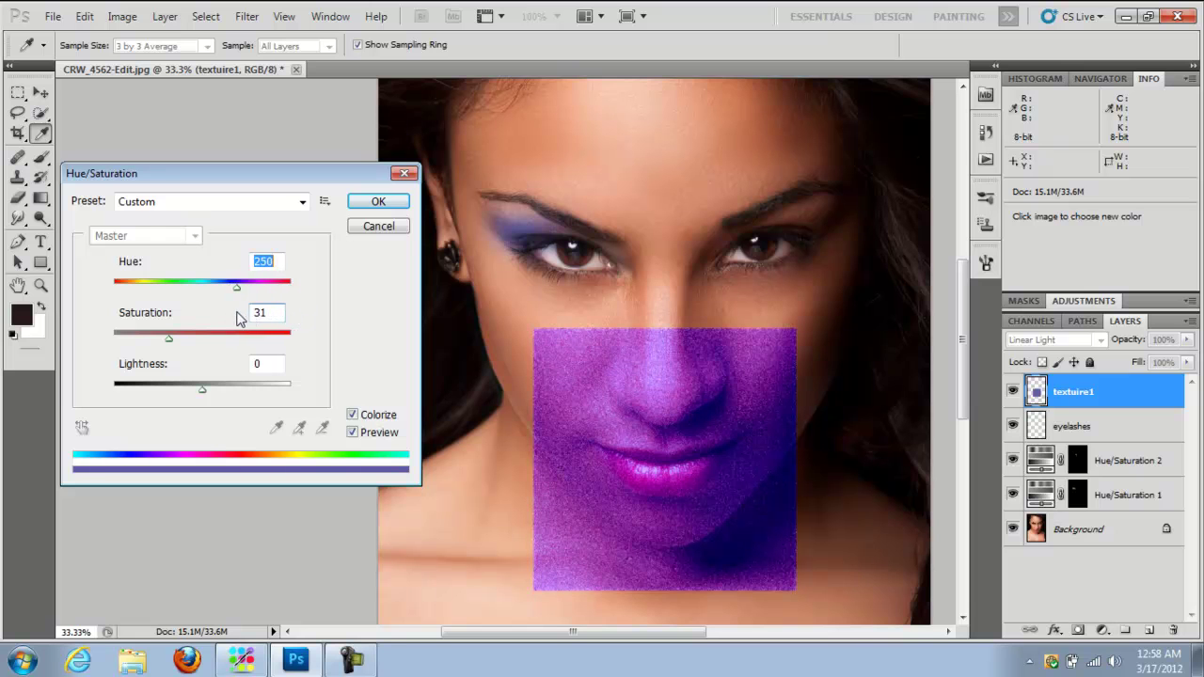
{"action": "mouse_move", "coordinate": [232, 320]}
{"action": "left_mouse_down"}
{"action": "mouse_move", "coordinate": [218, 318]}
{"action": "mouse_move", "coordinate": [242, 320]}
{"action": "left_mouse_up"}
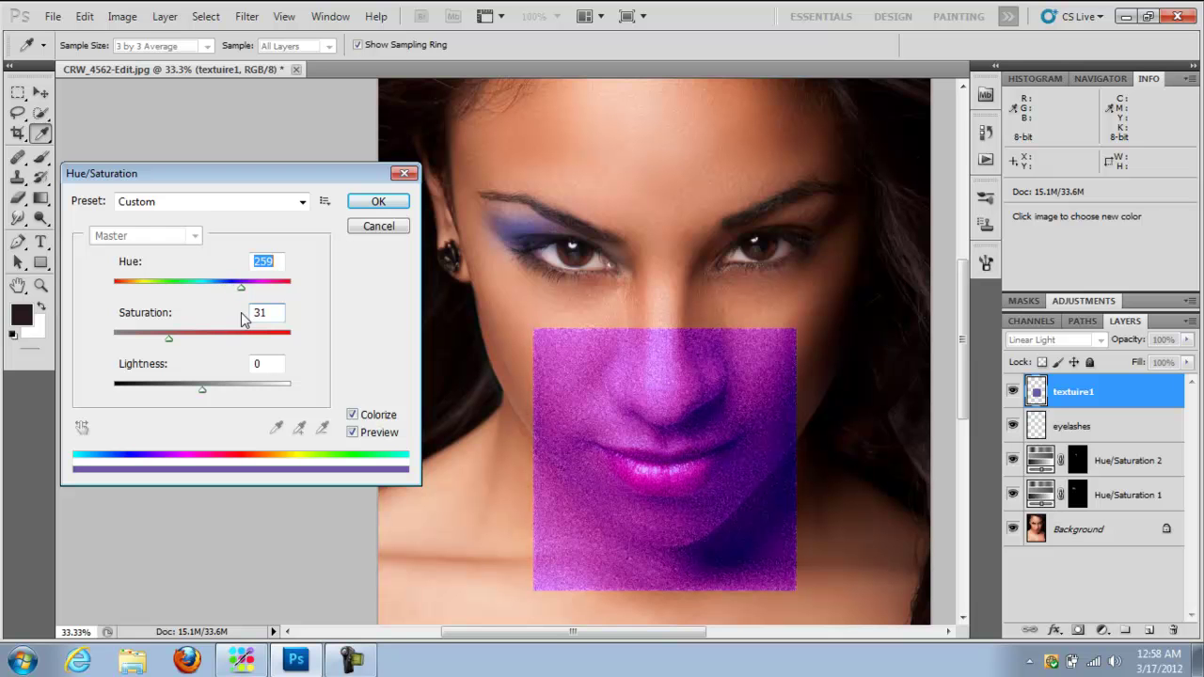
{"action": "left_click", "coordinate": [368, 211]}
{"action": "key", "text": "v"}
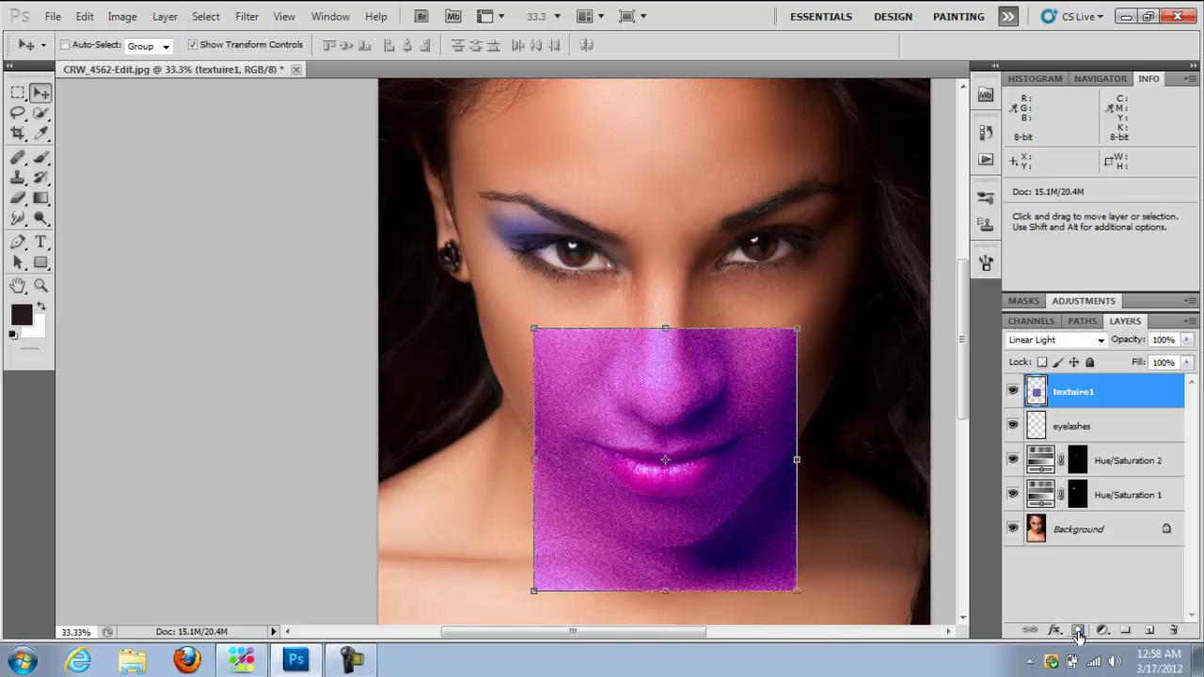
Step: Add a layer mask to textuire1 and invert it to black, hiding all the texture
{"action": "left_click", "coordinate": [1079, 631]}
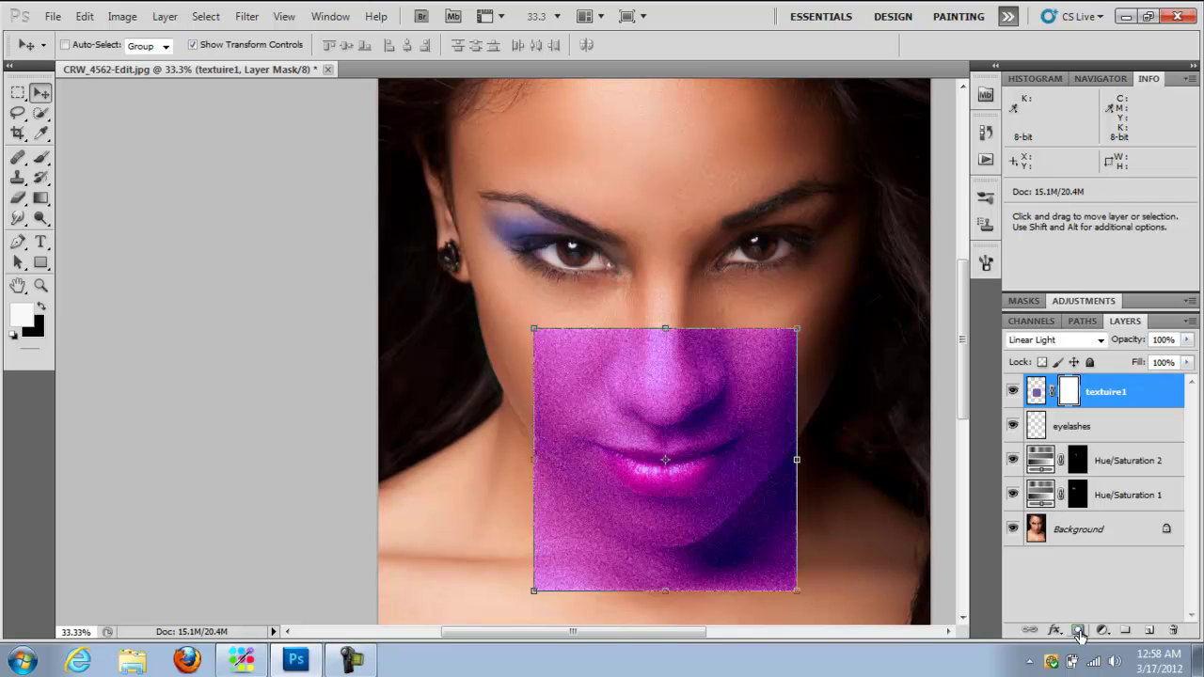
{"action": "key", "text": "ctrl+i"}
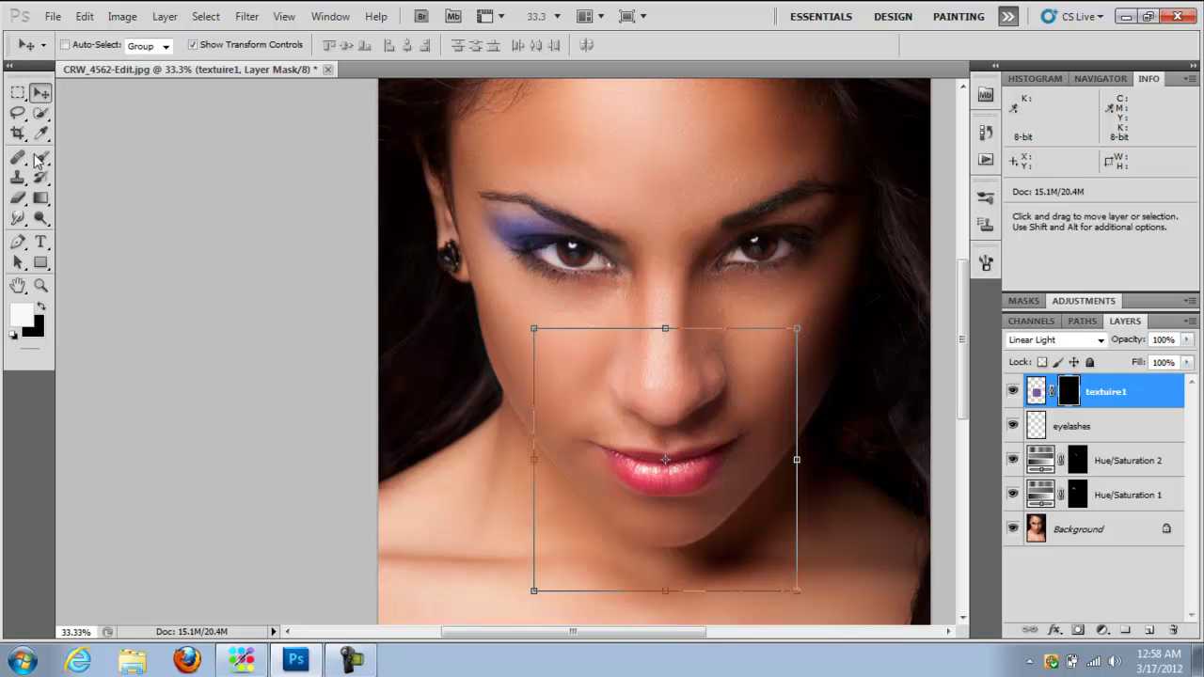
{"action": "key", "text": "b"}
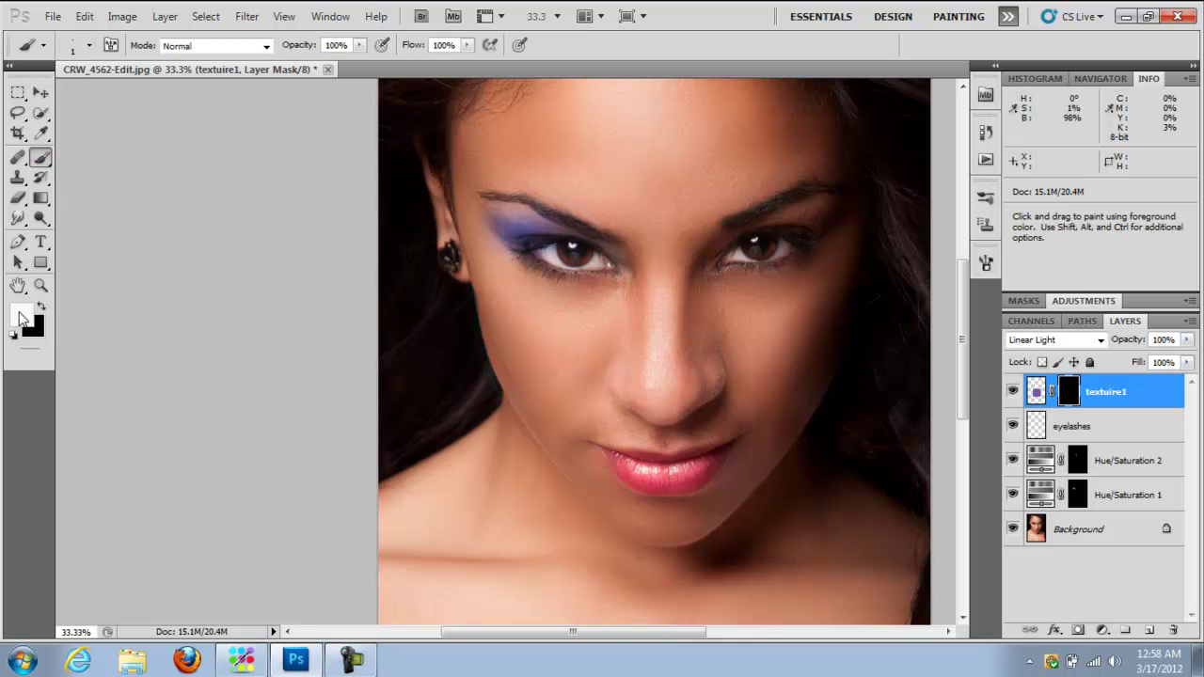
Step: Zoom in closely on the lips with the Brush tool ready
{"action": "key", "text": "z"}
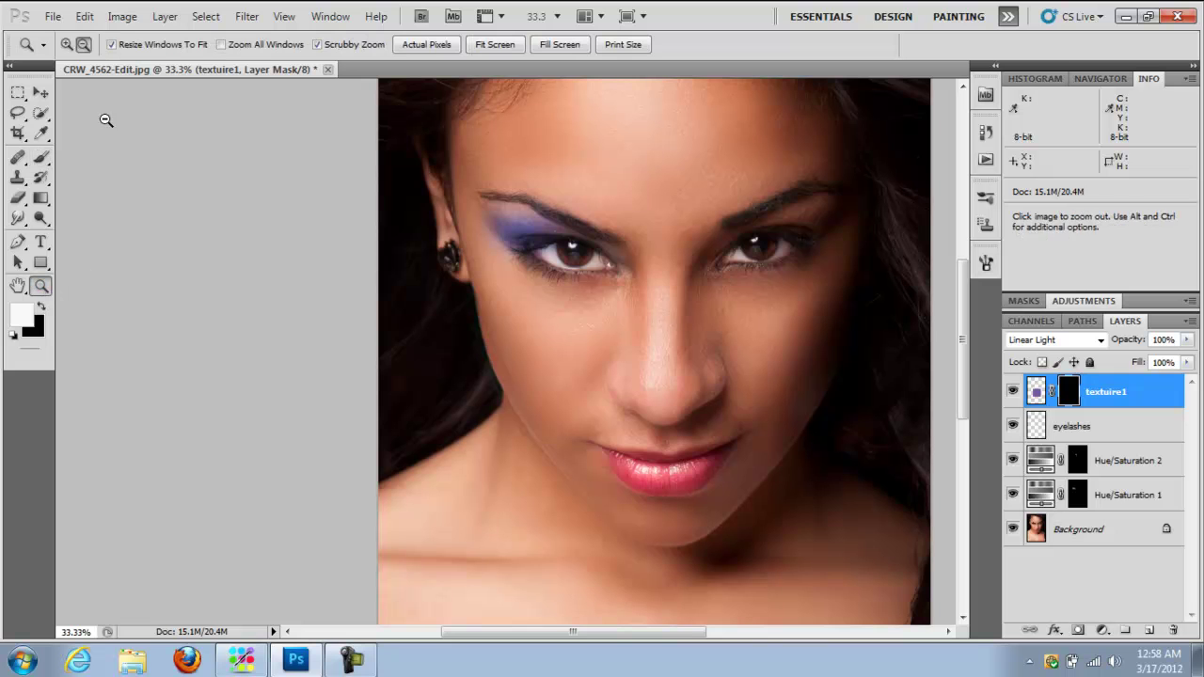
{"action": "left_click", "coordinate": [629, 502]}
{"action": "left_click", "coordinate": [718, 521]}
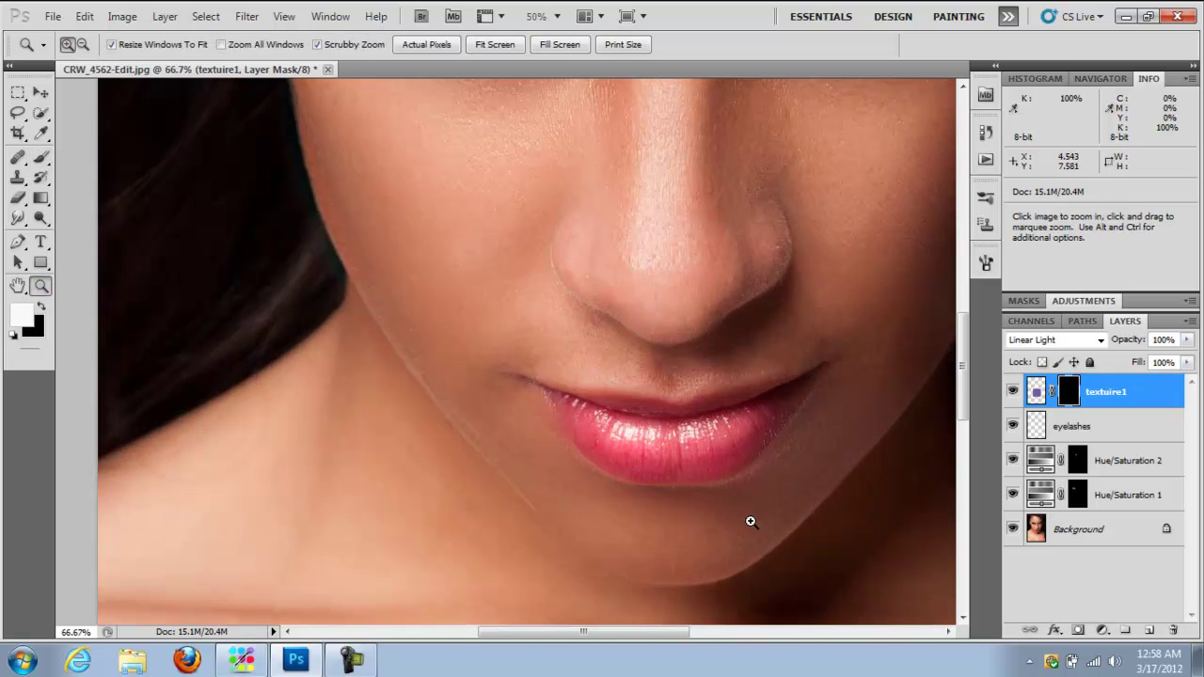
{"action": "left_click", "coordinate": [747, 519]}
{"action": "key", "text": "b"}
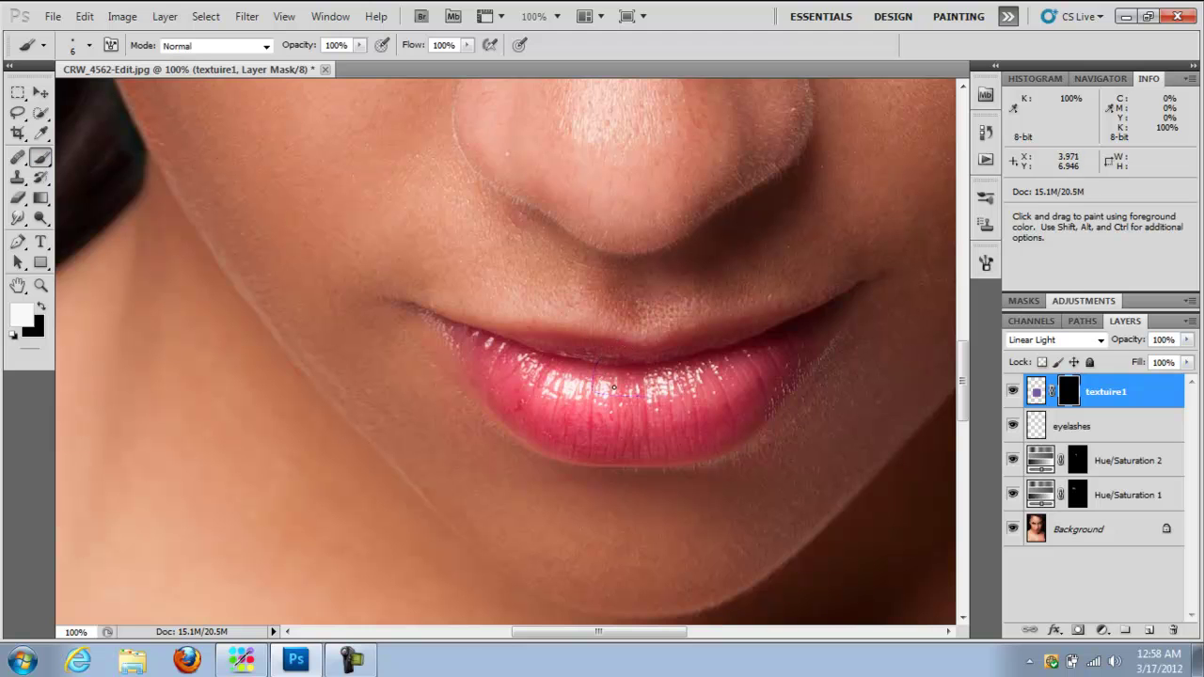
Step: Paint white on the mask to reveal purple texture across the lower and upper lip
{"action": "key", "text": "bracketright"}
{"action": "key", "text": "bracketright"}
{"action": "key", "text": "bracketright"}
{"action": "key", "text": "bracketright"}
{"action": "key", "text": "bracketright"}
{"action": "mouse_move", "coordinate": [612, 390]}
{"action": "left_mouse_down"}
{"action": "mouse_move", "coordinate": [694, 382]}
{"action": "mouse_move", "coordinate": [592, 389]}
{"action": "mouse_move", "coordinate": [676, 385]}
{"action": "mouse_move", "coordinate": [665, 389]}
{"action": "mouse_move", "coordinate": [688, 403]}
{"action": "mouse_move", "coordinate": [664, 416]}
{"action": "mouse_move", "coordinate": [690, 424]}
{"action": "mouse_move", "coordinate": [607, 441]}
{"action": "mouse_move", "coordinate": [723, 431]}
{"action": "mouse_move", "coordinate": [675, 448]}
{"action": "mouse_move", "coordinate": [753, 400]}
{"action": "mouse_move", "coordinate": [758, 411]}
{"action": "mouse_move", "coordinate": [727, 428]}
{"action": "mouse_move", "coordinate": [768, 402]}
{"action": "mouse_move", "coordinate": [808, 348]}
{"action": "mouse_move", "coordinate": [772, 373]}
{"action": "mouse_move", "coordinate": [825, 330]}
{"action": "mouse_move", "coordinate": [732, 384]}
{"action": "mouse_move", "coordinate": [775, 359]}
{"action": "mouse_move", "coordinate": [702, 383]}
{"action": "mouse_move", "coordinate": [760, 359]}
{"action": "mouse_move", "coordinate": [712, 369]}
{"action": "mouse_move", "coordinate": [819, 322]}
{"action": "mouse_move", "coordinate": [684, 423]}
{"action": "left_mouse_up"}
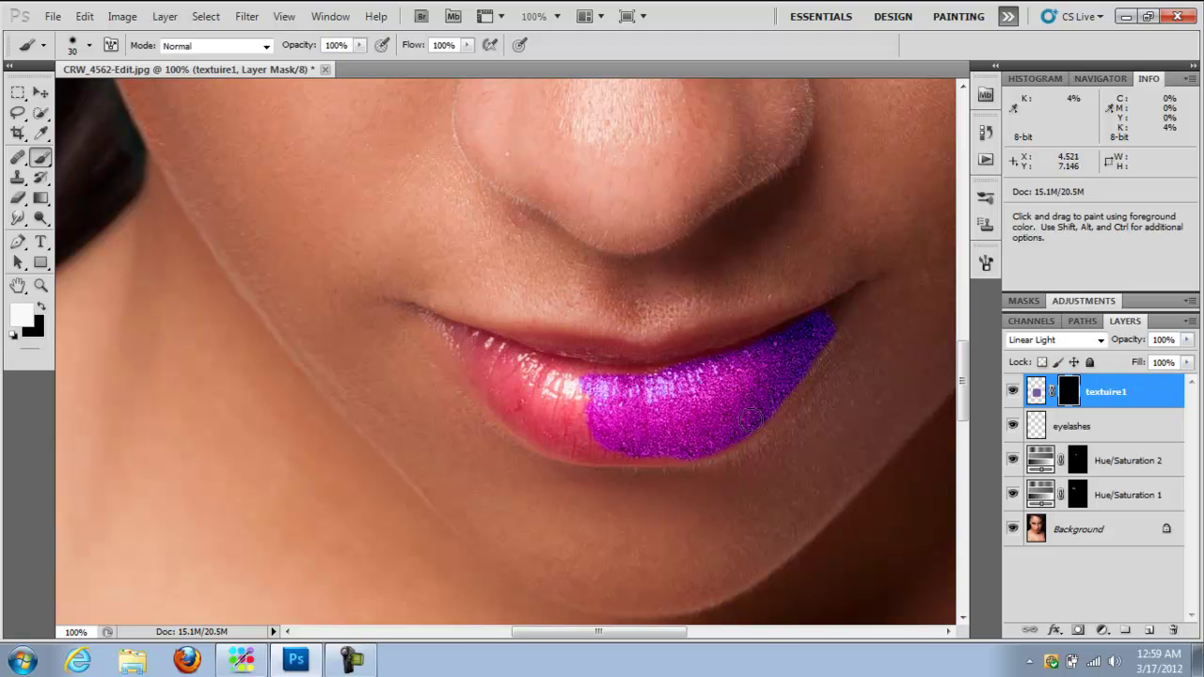
{"action": "key", "text": "bracketleft"}
{"action": "key", "text": "bracketleft"}
{"action": "key", "text": "bracketright"}
{"action": "key", "text": "bracketright"}
{"action": "key", "text": "bracketright"}
{"action": "mouse_move", "coordinate": [590, 388]}
{"action": "left_mouse_down"}
{"action": "mouse_move", "coordinate": [482, 350]}
{"action": "mouse_move", "coordinate": [498, 362]}
{"action": "mouse_move", "coordinate": [455, 333]}
{"action": "mouse_move", "coordinate": [603, 376]}
{"action": "mouse_move", "coordinate": [696, 372]}
{"action": "left_mouse_up"}
{"action": "key", "text": "bracketleft"}
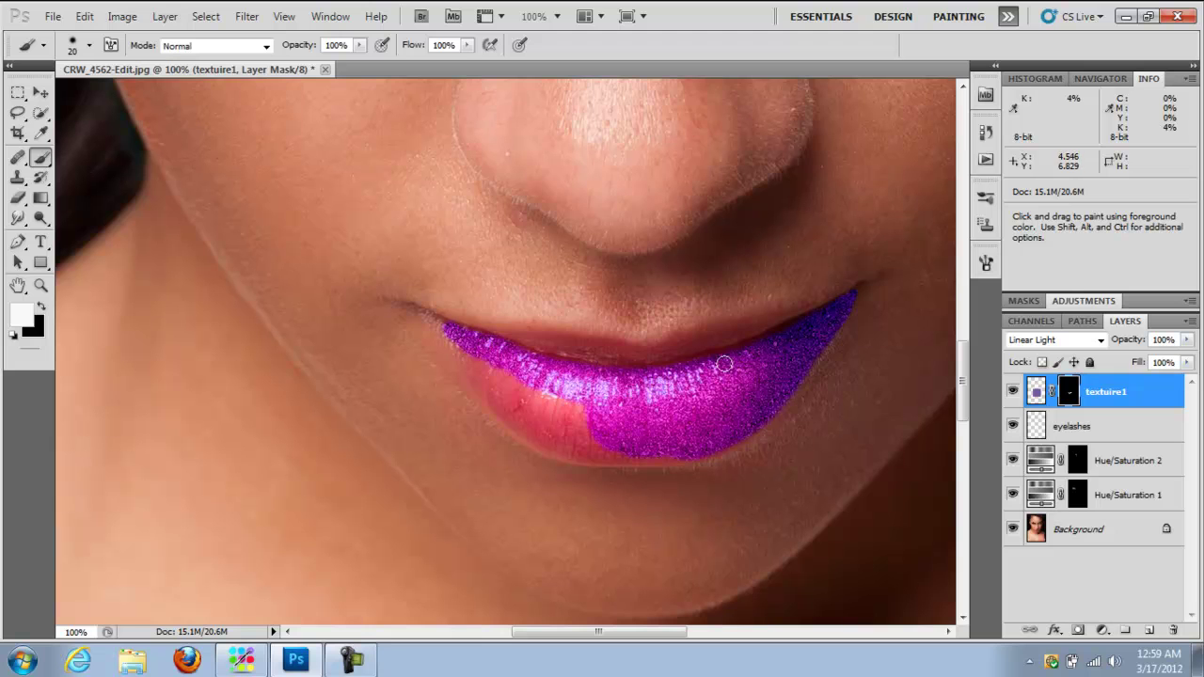
{"action": "key", "text": "bracketright"}
{"action": "key", "text": "bracketright"}
{"action": "key", "text": "bracketright"}
Step: Cover the remaining pink, the highlight and the edges of the lower lip with purple
{"action": "mouse_move", "coordinate": [475, 350]}
{"action": "left_mouse_down"}
{"action": "mouse_move", "coordinate": [497, 371]}
{"action": "mouse_move", "coordinate": [435, 319]}
{"action": "left_mouse_up"}
{"action": "key", "text": "bracketleft"}
{"action": "key", "text": "bracketleft"}
{"action": "mouse_move", "coordinate": [501, 395]}
{"action": "left_mouse_down"}
{"action": "mouse_move", "coordinate": [572, 426]}
{"action": "mouse_move", "coordinate": [535, 421]}
{"action": "mouse_move", "coordinate": [492, 393]}
{"action": "mouse_move", "coordinate": [577, 442]}
{"action": "mouse_move", "coordinate": [643, 450]}
{"action": "mouse_move", "coordinate": [619, 453]}
{"action": "mouse_move", "coordinate": [696, 450]}
{"action": "left_mouse_up"}
{"action": "key", "text": "bracketright"}
{"action": "key", "text": "bracketright"}
{"action": "key", "text": "bracketright"}
{"action": "left_click_drag", "start_coordinate": [602, 421], "coordinate": [557, 409]}
{"action": "key", "text": "bracketleft"}
{"action": "key", "text": "bracketleft"}
{"action": "key", "text": "bracketleft"}
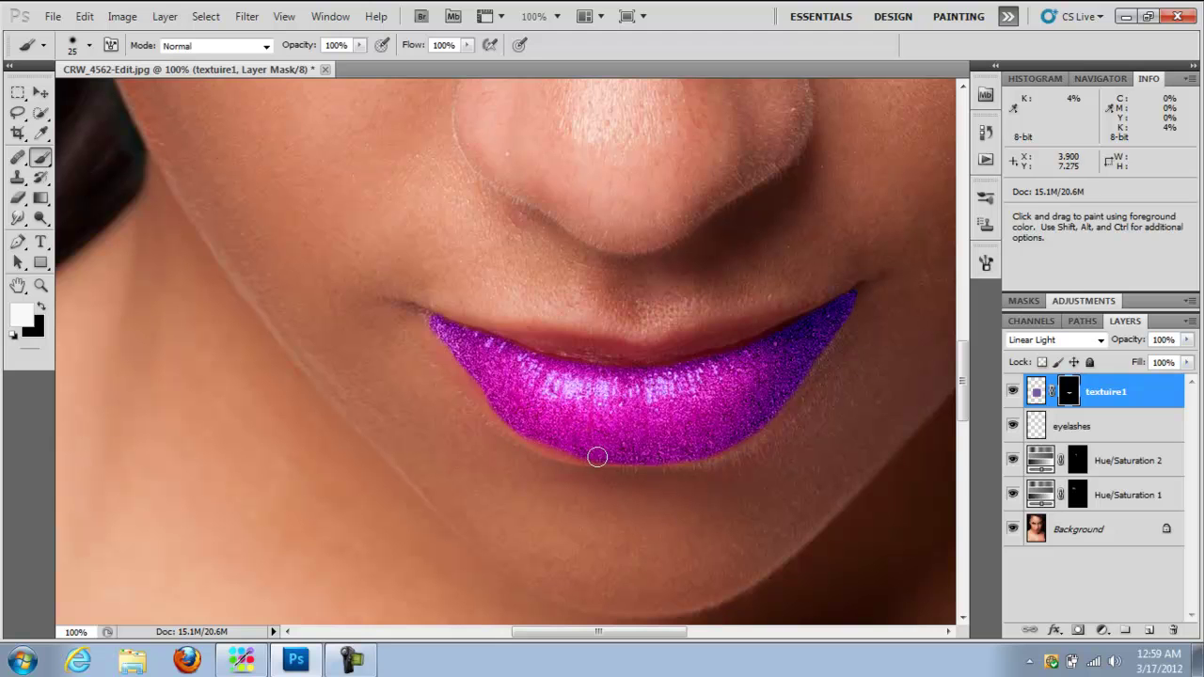
{"action": "left_click_drag", "start_coordinate": [539, 442], "coordinate": [642, 455]}
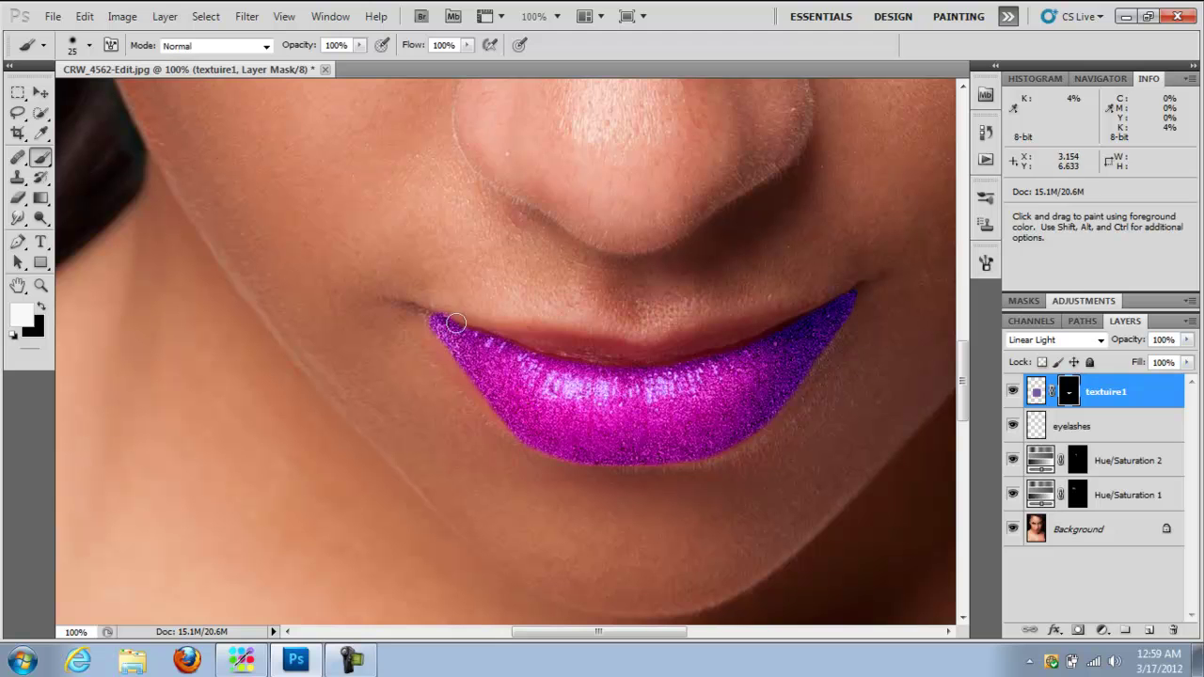
{"action": "key", "text": "bracketleft"}
{"action": "mouse_move", "coordinate": [485, 338]}
{"action": "left_mouse_down"}
{"action": "mouse_move", "coordinate": [651, 359]}
{"action": "mouse_move", "coordinate": [597, 343]}
{"action": "mouse_move", "coordinate": [577, 363]}
{"action": "mouse_move", "coordinate": [534, 345]}
{"action": "mouse_move", "coordinate": [623, 369]}
{"action": "mouse_move", "coordinate": [523, 352]}
{"action": "mouse_move", "coordinate": [609, 358]}
{"action": "left_mouse_up"}
Step: Fill the dark gap along the lip line and the right lip corner with purple
{"action": "key", "text": "bracketright"}
{"action": "key", "text": "bracketright"}
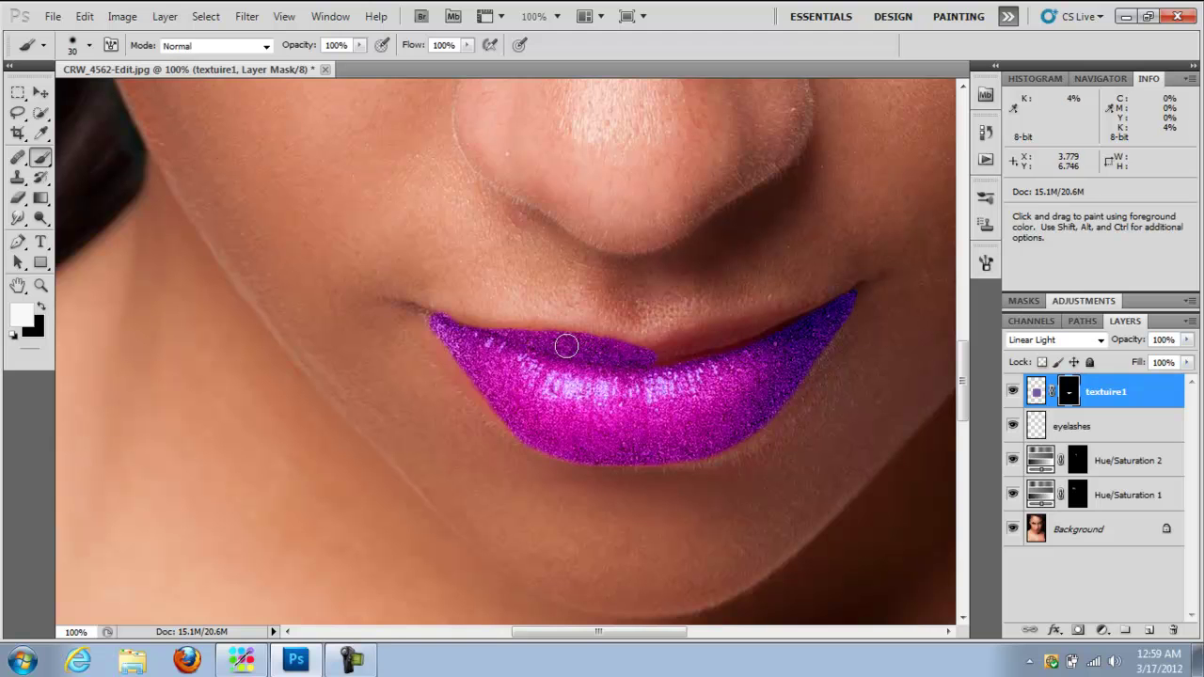
{"action": "key", "text": "bracketleft"}
{"action": "key", "text": "bracketleft"}
{"action": "mouse_move", "coordinate": [645, 361]}
{"action": "left_mouse_down"}
{"action": "mouse_move", "coordinate": [790, 328]}
{"action": "mouse_move", "coordinate": [754, 341]}
{"action": "left_mouse_up"}
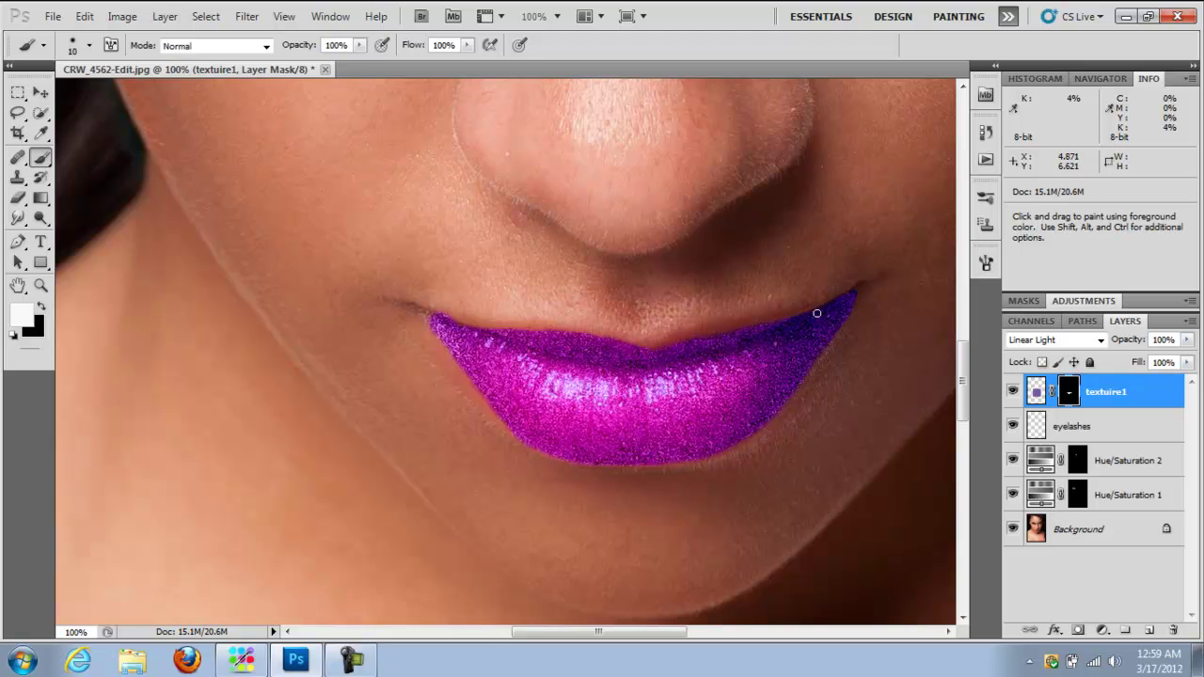
{"action": "left_click_drag", "start_coordinate": [685, 333], "coordinate": [777, 321]}
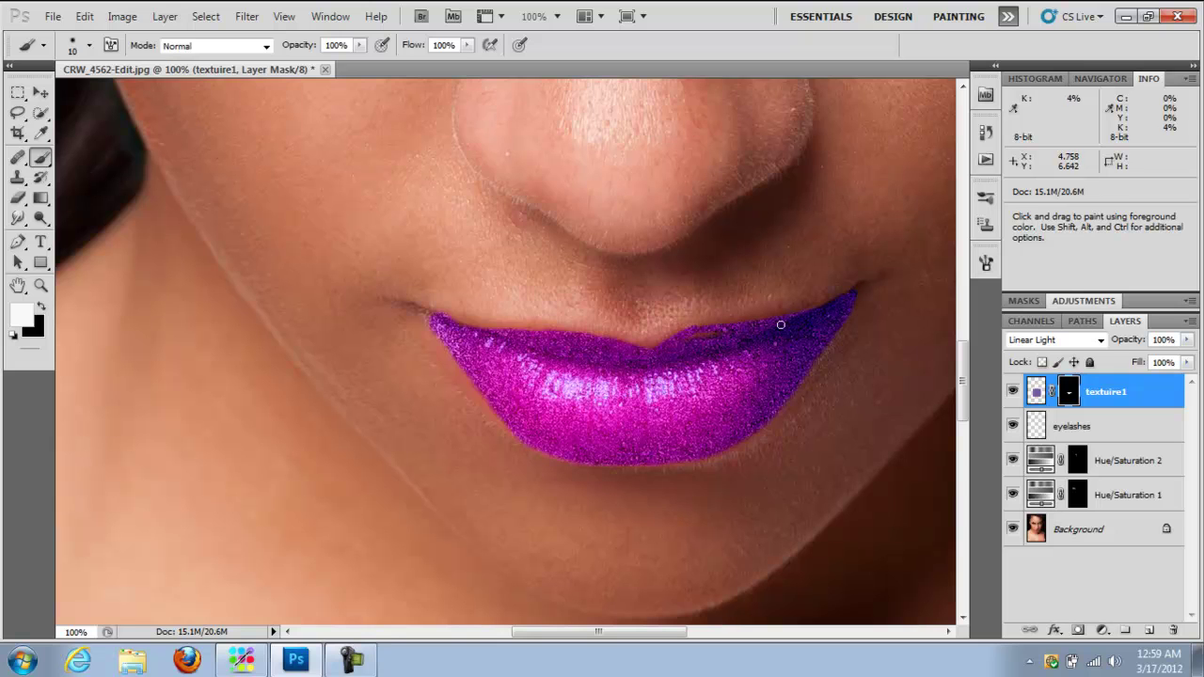
{"action": "left_click", "coordinate": [853, 291]}
{"action": "key", "text": "bracketright"}
{"action": "key", "text": "bracketleft"}
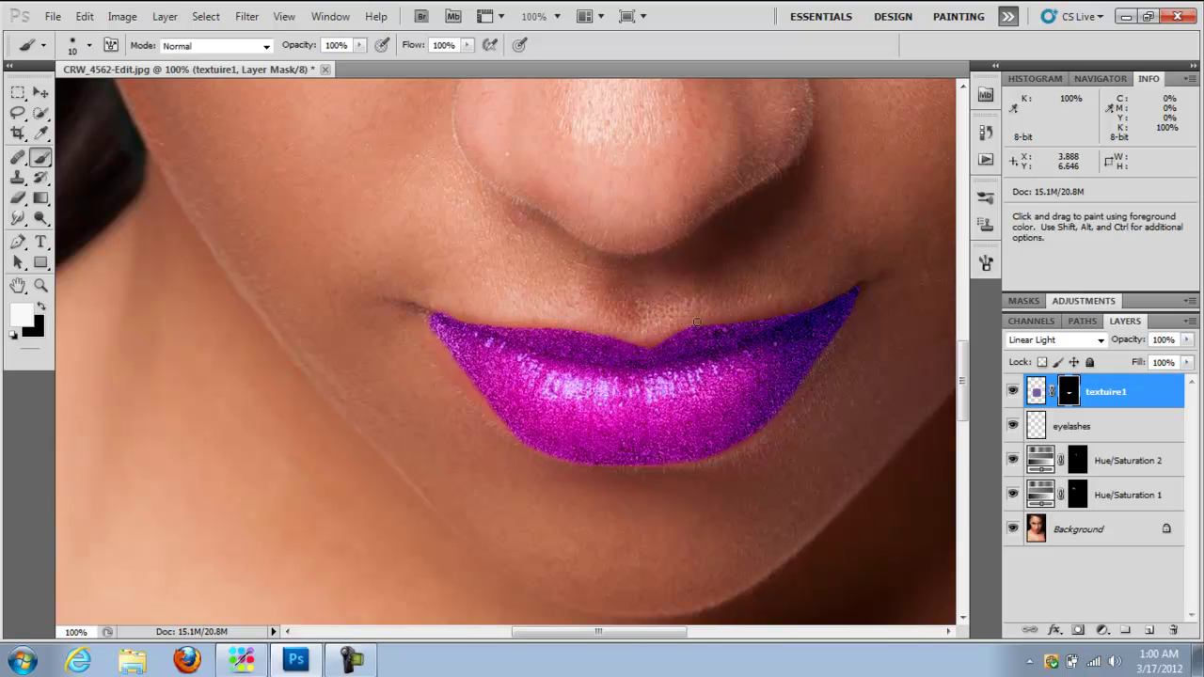
Step: Switch to black and set the brush to 17% opacity with a softer edge
{"action": "left_click", "coordinate": [41, 306]}
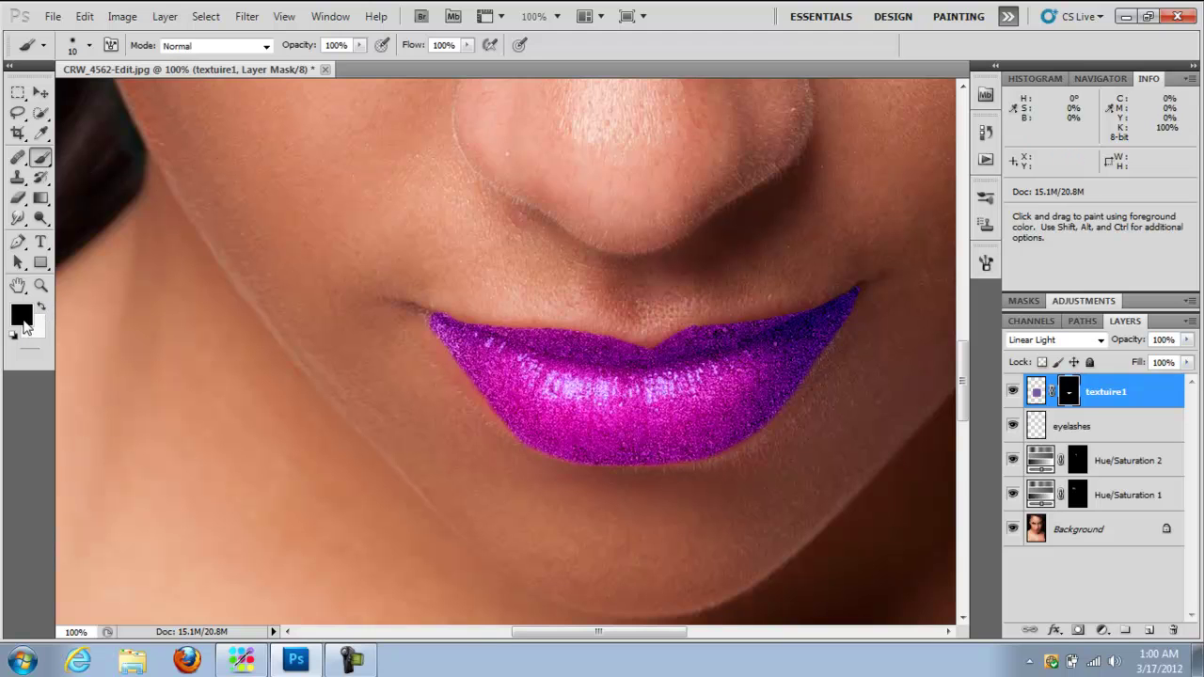
{"action": "left_click", "coordinate": [360, 46]}
{"action": "left_click_drag", "start_coordinate": [287, 71], "coordinate": [287, 81]}
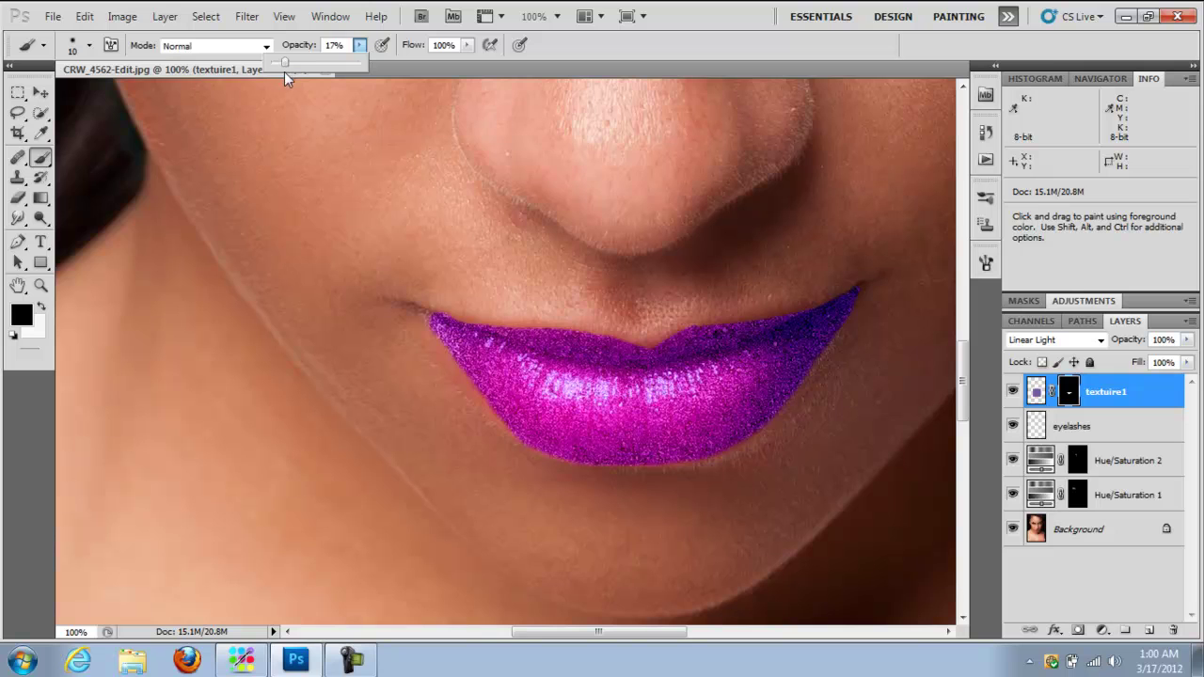
{"action": "left_click", "coordinate": [89, 45]}
{"action": "left_click_drag", "start_coordinate": [80, 132], "coordinate": [45, 133]}
{"action": "left_click", "coordinate": [379, 72]}
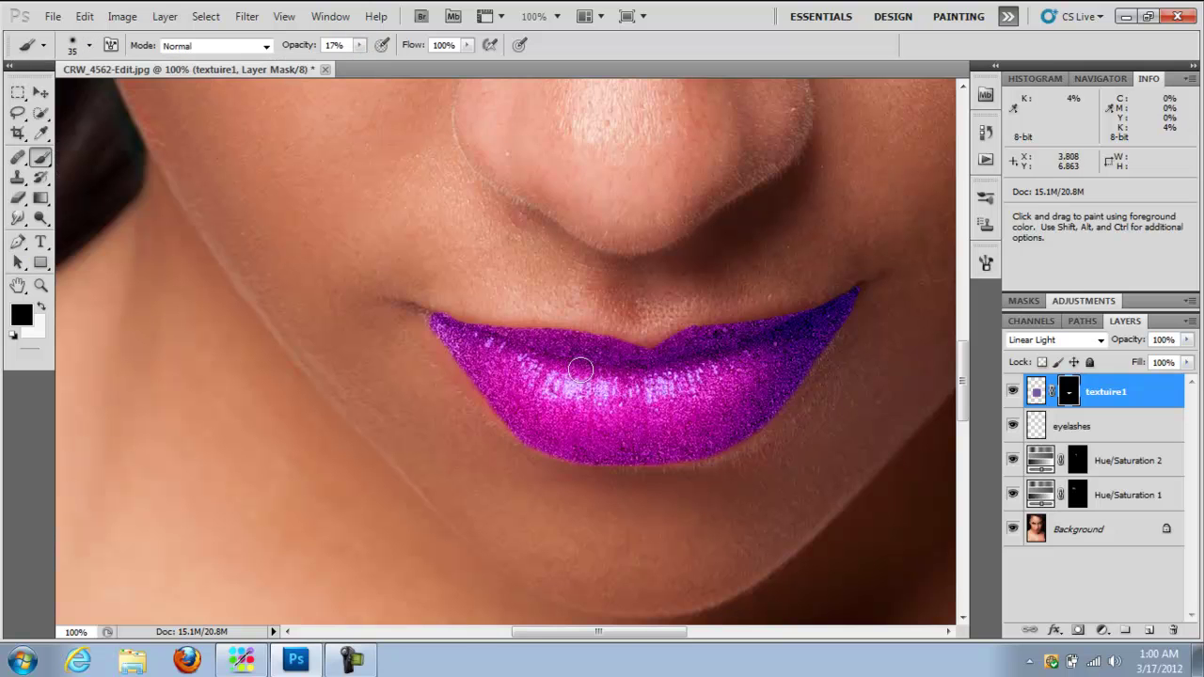
Step: Lightly paint black over the upper-right lip and corner to fade the purple texture
{"action": "key", "text": "bracketright"}
{"action": "key", "text": "shift"}
{"action": "key", "text": "bracketright"}
{"action": "key", "text": "bracketright"}
{"action": "key", "text": "bracketright"}
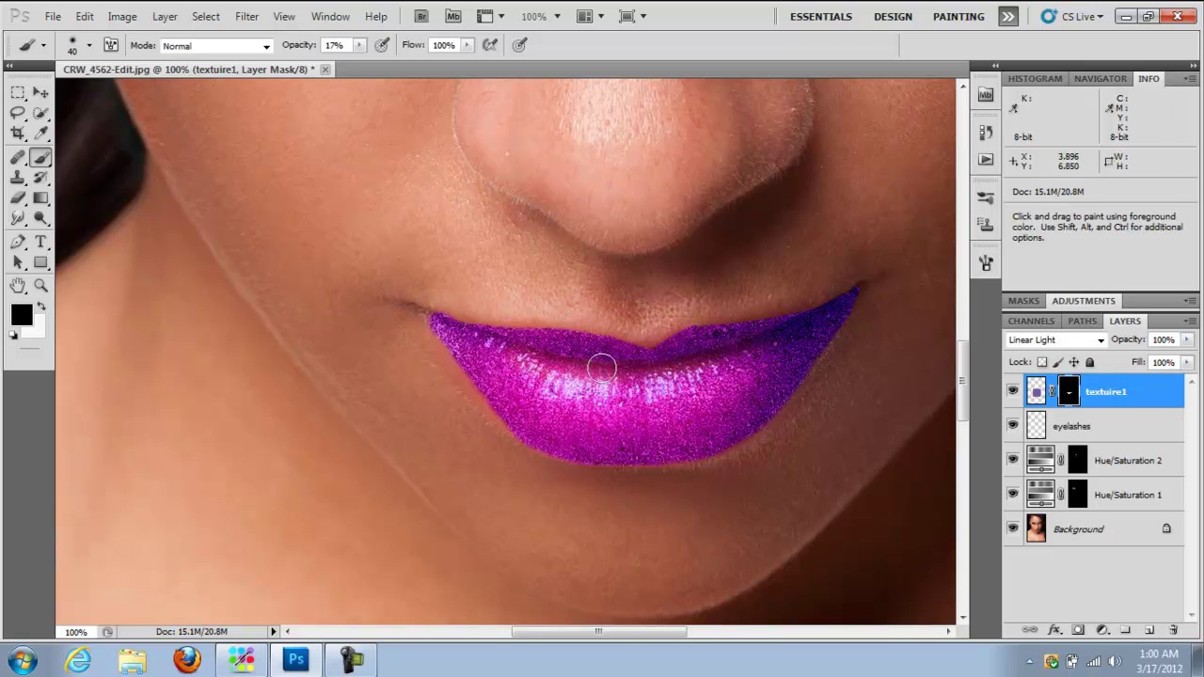
{"action": "key", "text": "bracketleft"}
{"action": "mouse_move", "coordinate": [766, 342]}
{"action": "left_mouse_down"}
{"action": "mouse_move", "coordinate": [729, 358]}
{"action": "mouse_move", "coordinate": [797, 332]}
{"action": "mouse_move", "coordinate": [769, 346]}
{"action": "left_mouse_up"}
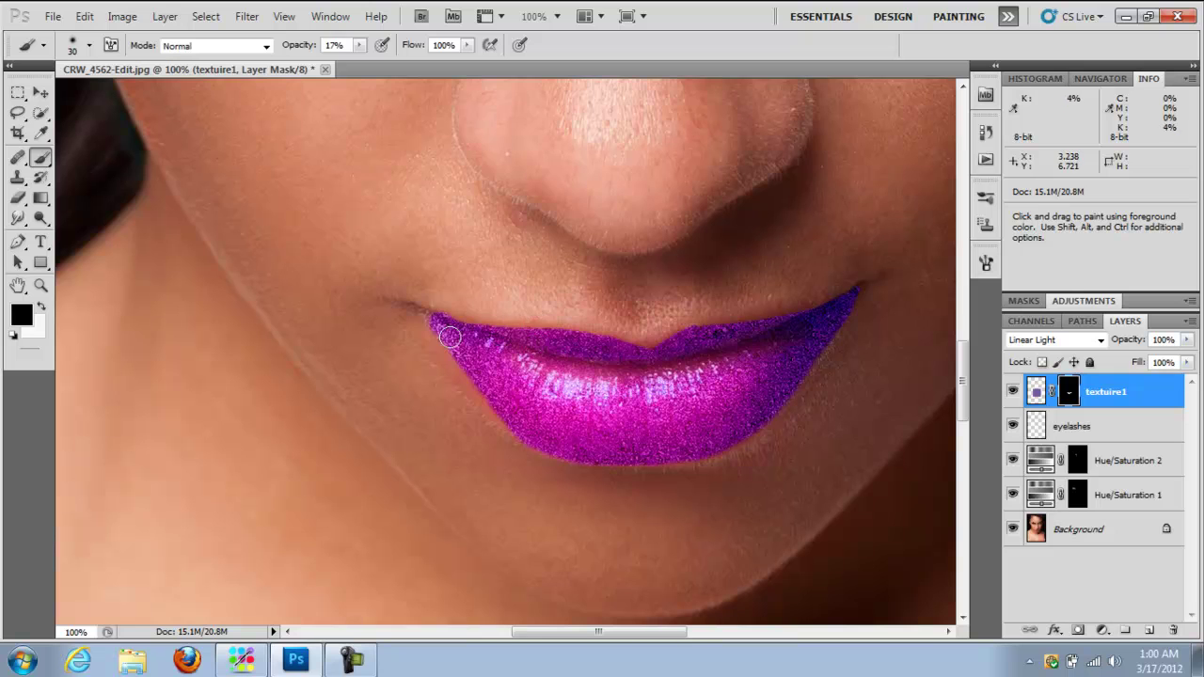
{"action": "key", "text": "bracketright"}
{"action": "key", "text": "bracketright"}
{"action": "key", "text": "bracketright"}
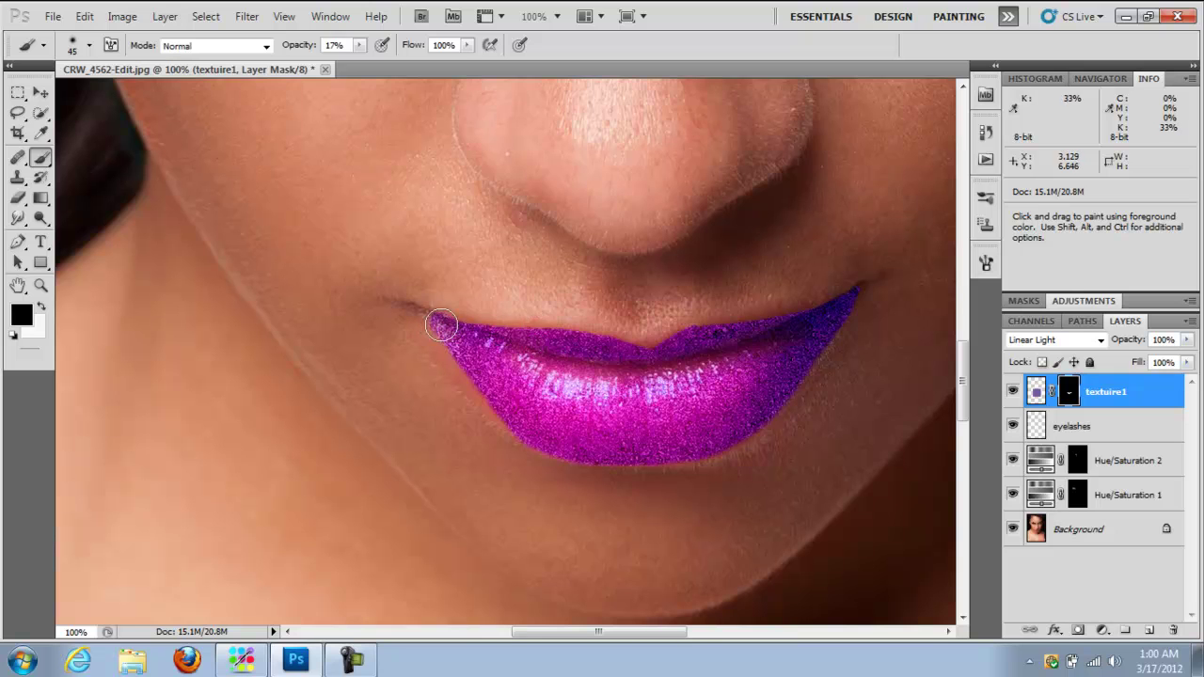
{"action": "key", "text": "bracketright"}
{"action": "key", "text": "bracketright"}
{"action": "key", "text": "bracketright"}
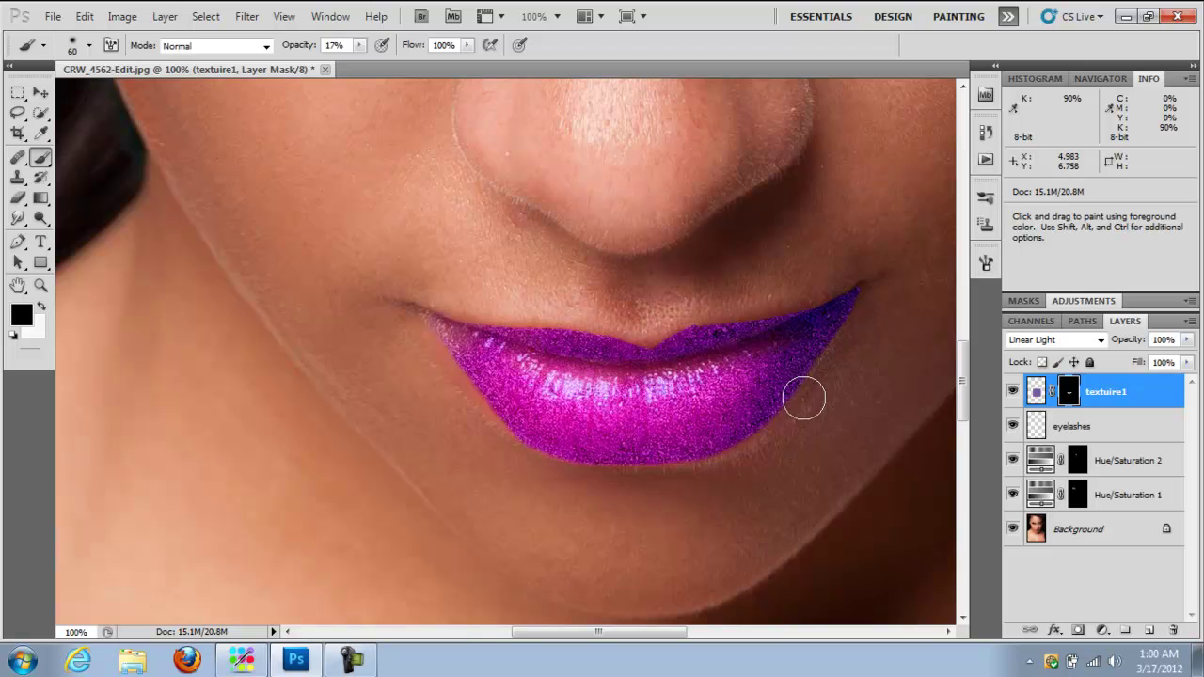
{"action": "key", "text": "bracketright"}
{"action": "key", "text": "bracketright"}
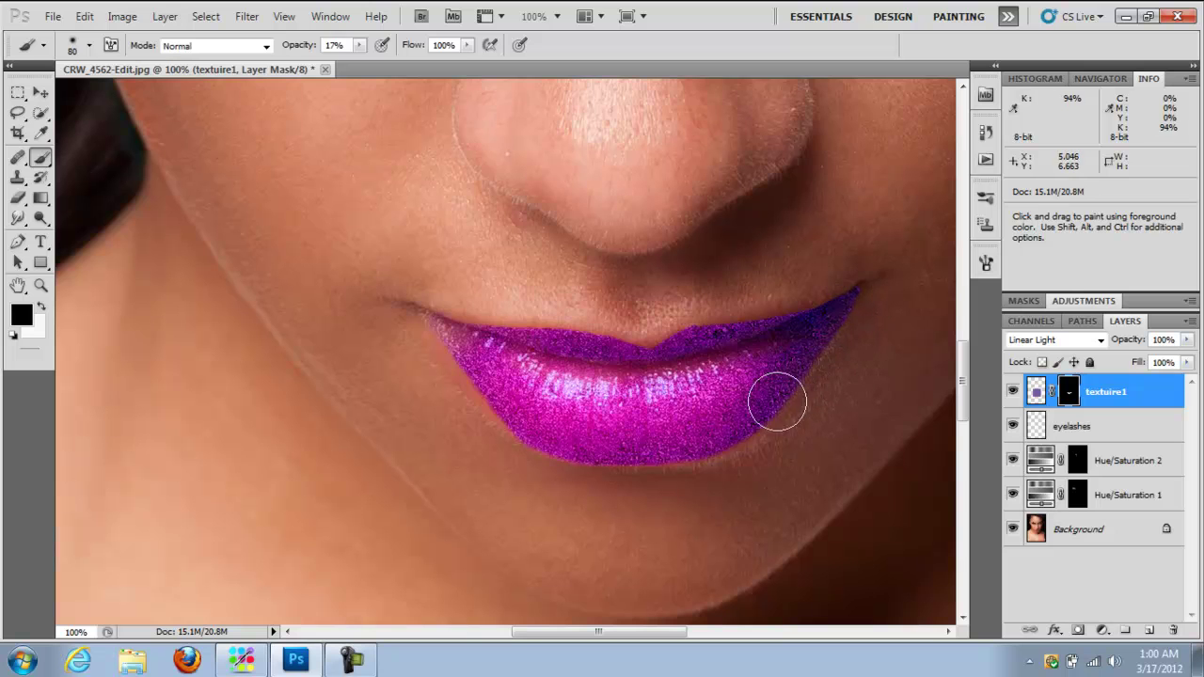
{"action": "key", "text": "bracketleft"}
{"action": "key", "text": "bracketleft"}
{"action": "key", "text": "bracketleft"}
{"action": "key", "text": "bracketleft"}
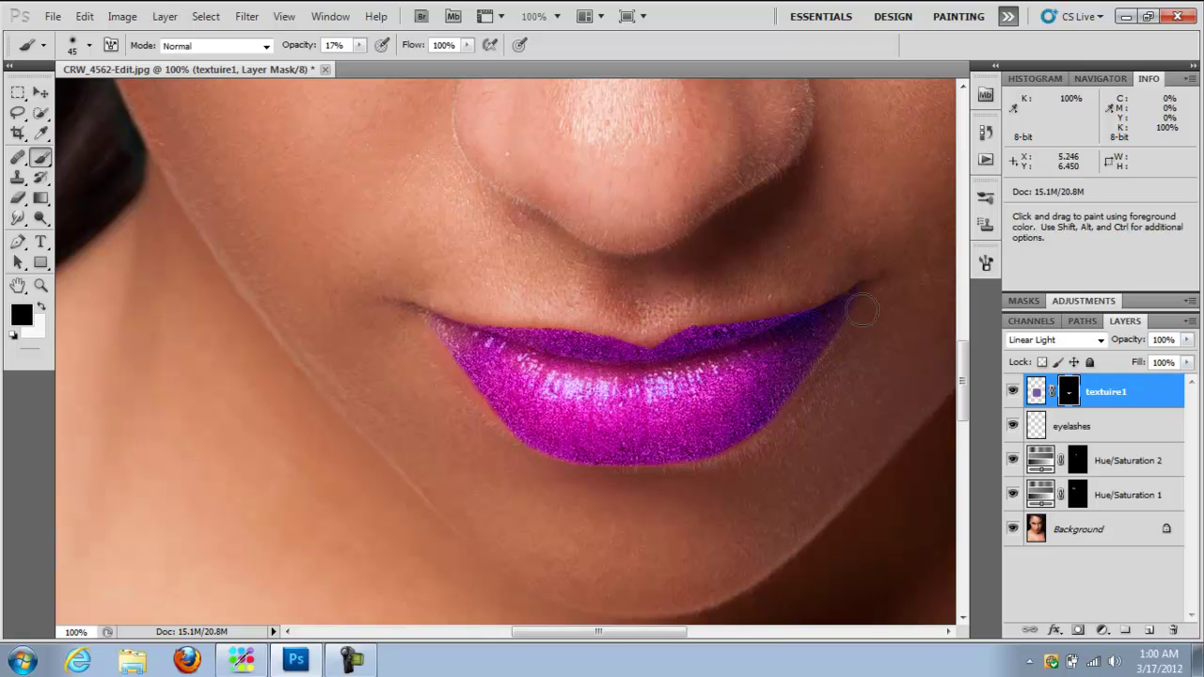
{"action": "key", "text": "bracketleft"}
{"action": "key", "text": "bracketright"}
{"action": "key", "text": "bracketright"}
{"action": "key", "text": "bracketright"}
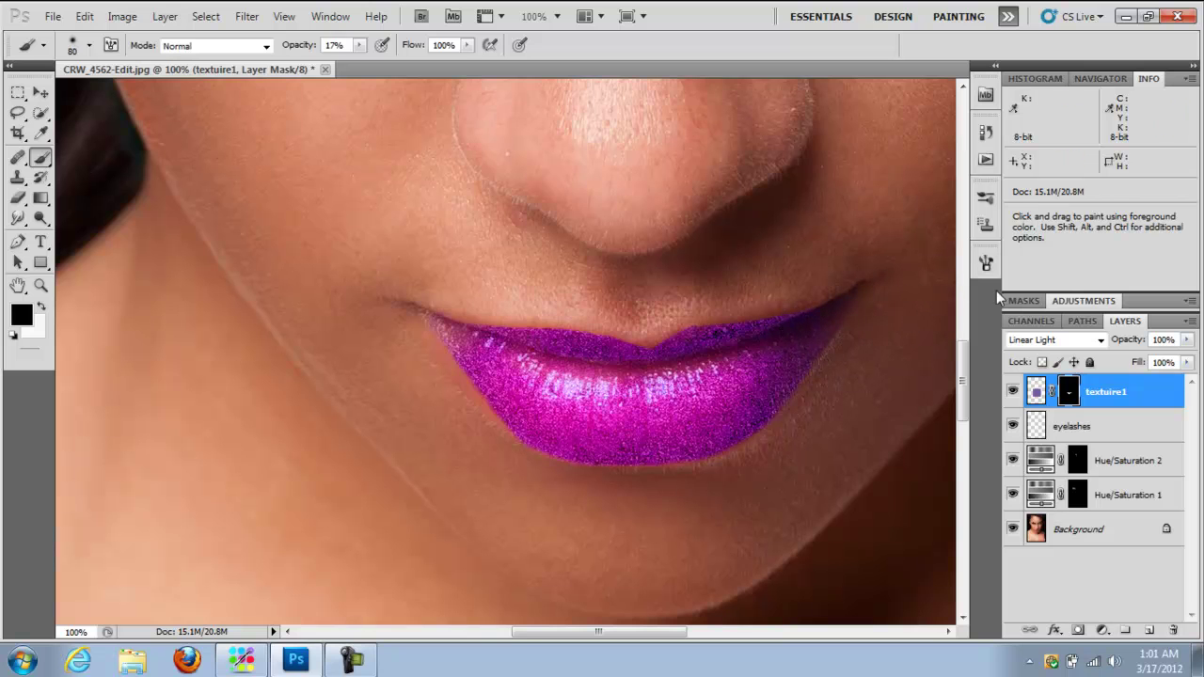
{"action": "left_click", "coordinate": [40, 285]}
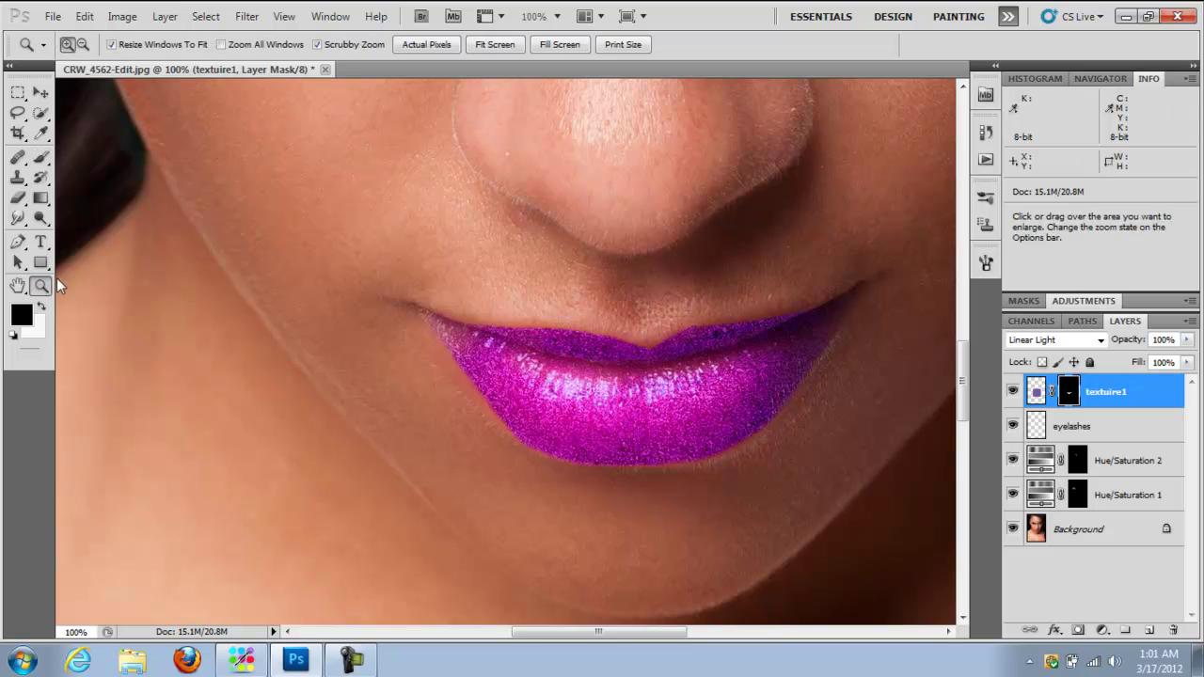
{"action": "left_click", "coordinate": [83, 45]}
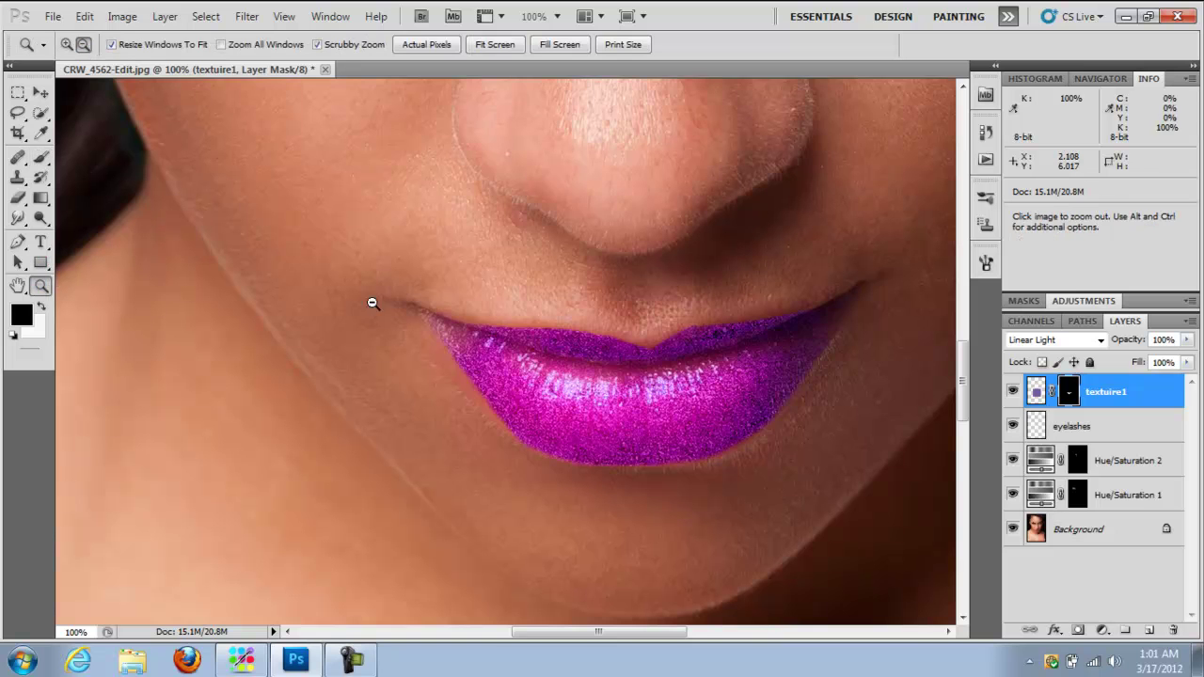
{"action": "left_click", "coordinate": [598, 393]}
{"action": "left_click", "coordinate": [681, 372]}
{"action": "left_click", "coordinate": [705, 371]}
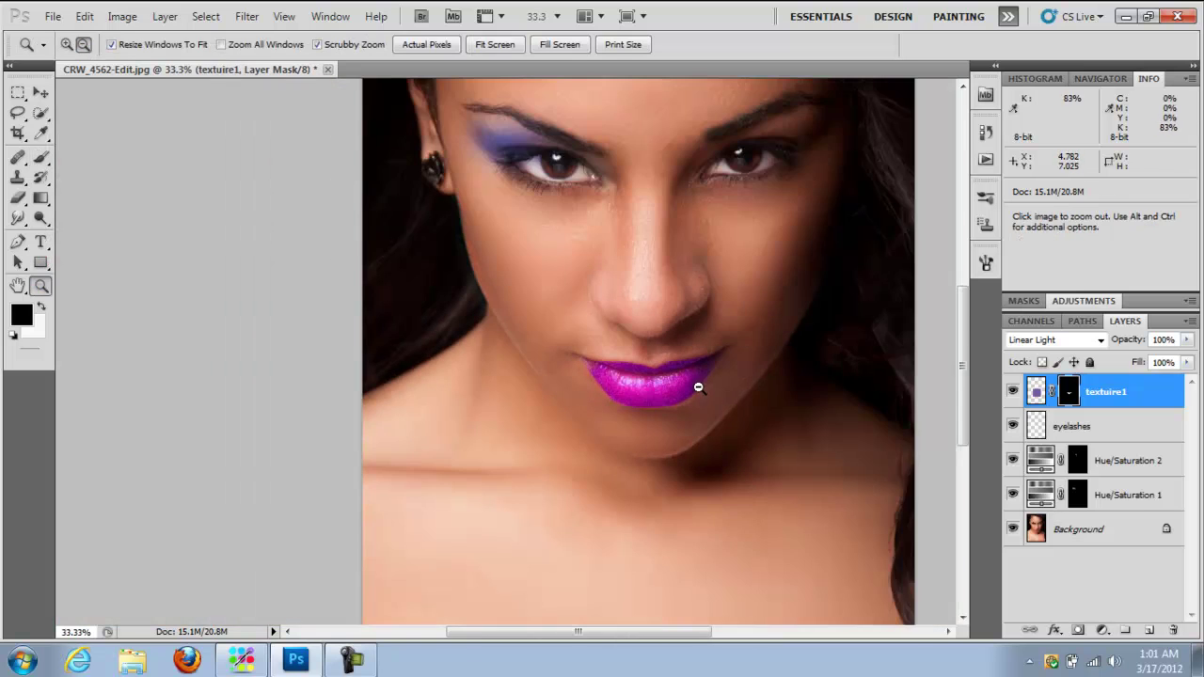
{"action": "left_click", "coordinate": [715, 384]}
{"action": "left_click", "coordinate": [774, 366]}
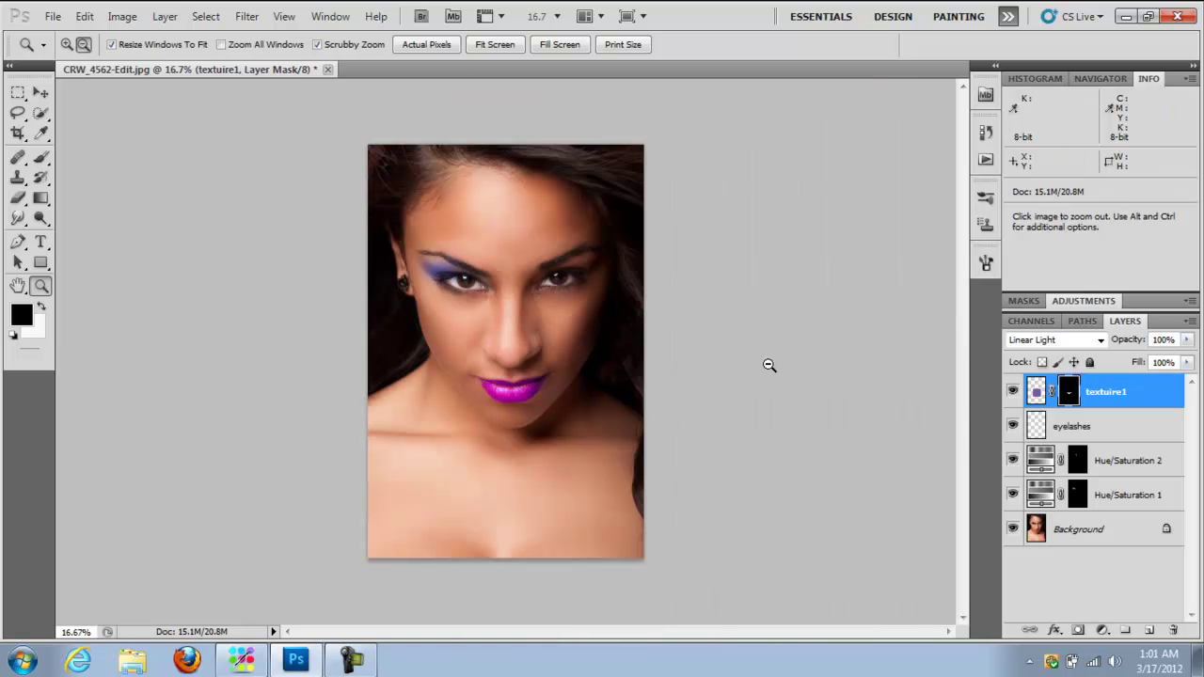
{"action": "left_click", "coordinate": [1012, 529], "text": "alt"}
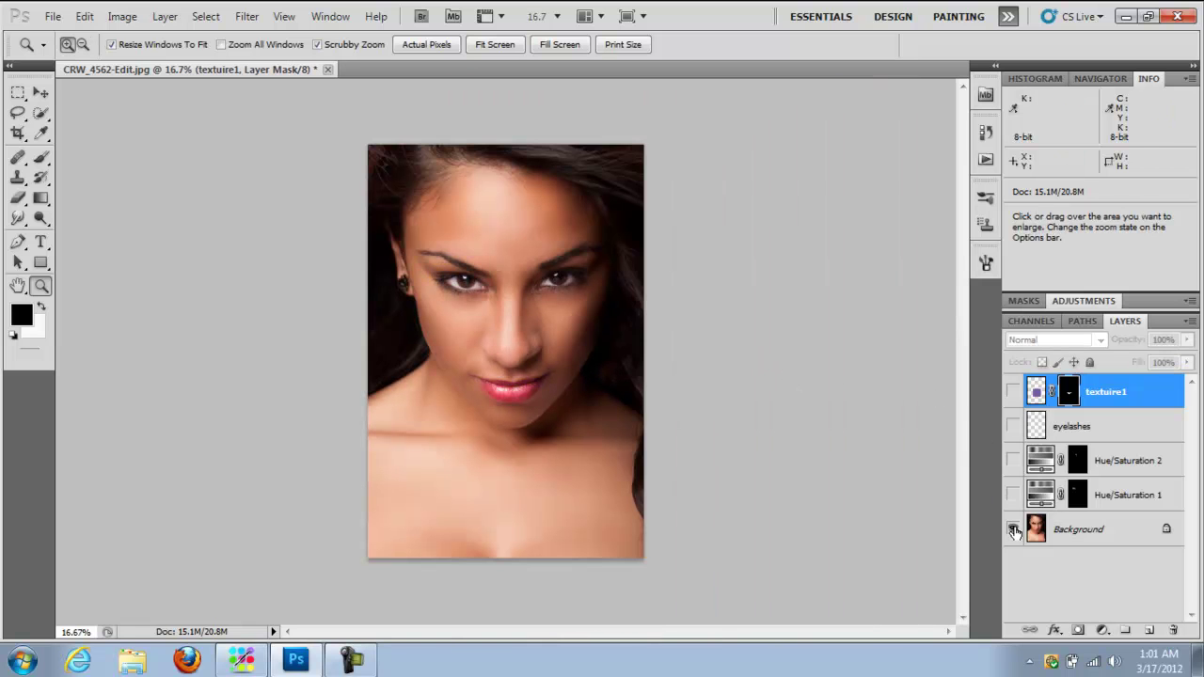
{"action": "left_click", "coordinate": [1012, 529], "text": "alt"}
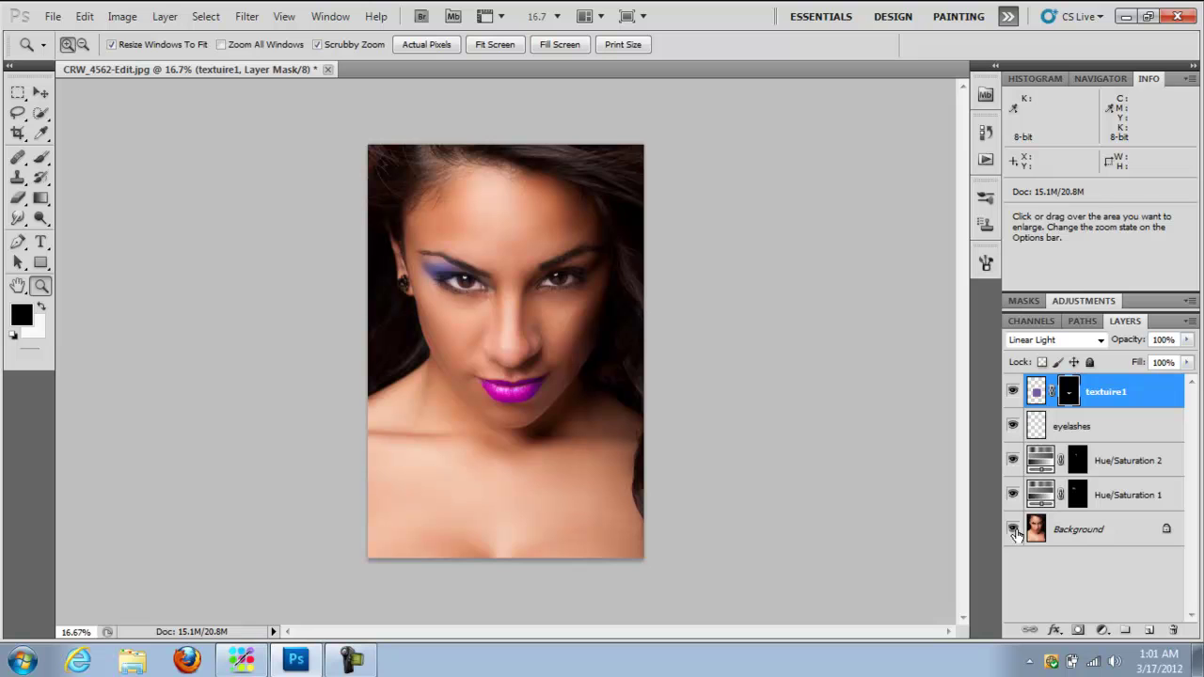
{"action": "left_click", "coordinate": [1012, 529], "text": "alt"}
{"action": "left_click", "coordinate": [1013, 528], "text": "alt"}
{"action": "left_click", "coordinate": [1012, 528], "text": "alt"}
{"action": "left_click", "coordinate": [1012, 529], "text": "alt"}
{"action": "left_click", "coordinate": [504, 389]}
{"action": "left_click", "coordinate": [428, 310]}
{"action": "left_click", "coordinate": [436, 320]}
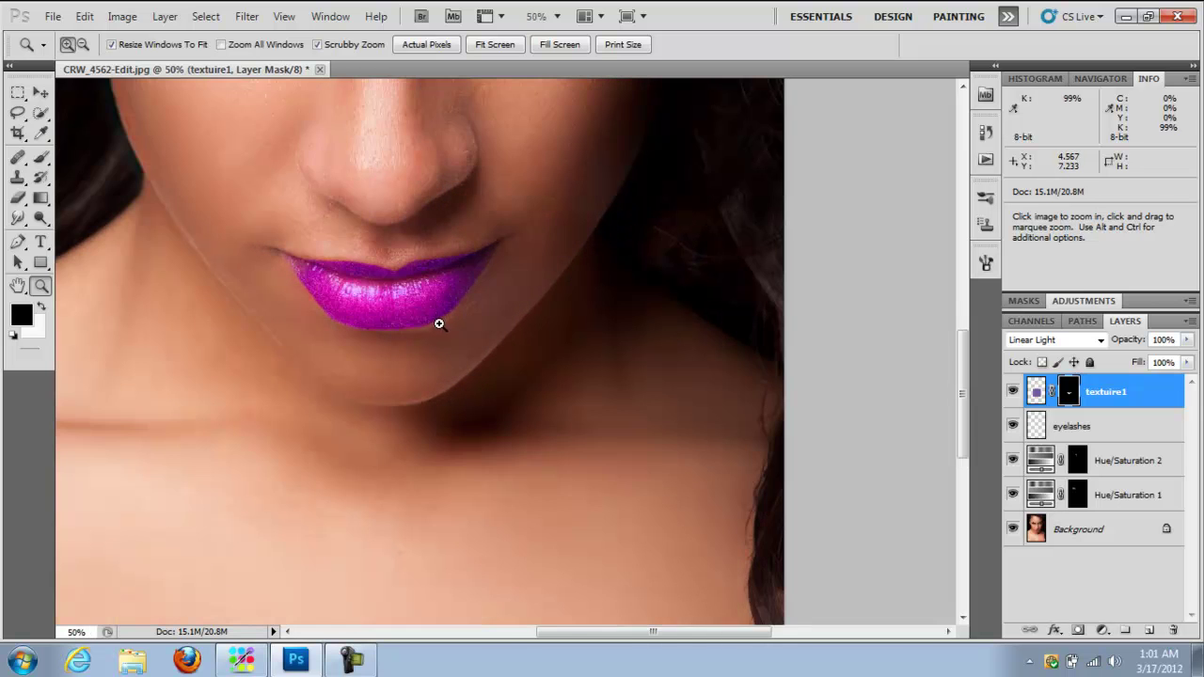
{"action": "left_click", "coordinate": [439, 324]}
{"action": "left_click", "coordinate": [441, 325]}
{"action": "left_click", "coordinate": [443, 327]}
{"action": "left_click", "coordinate": [446, 331]}
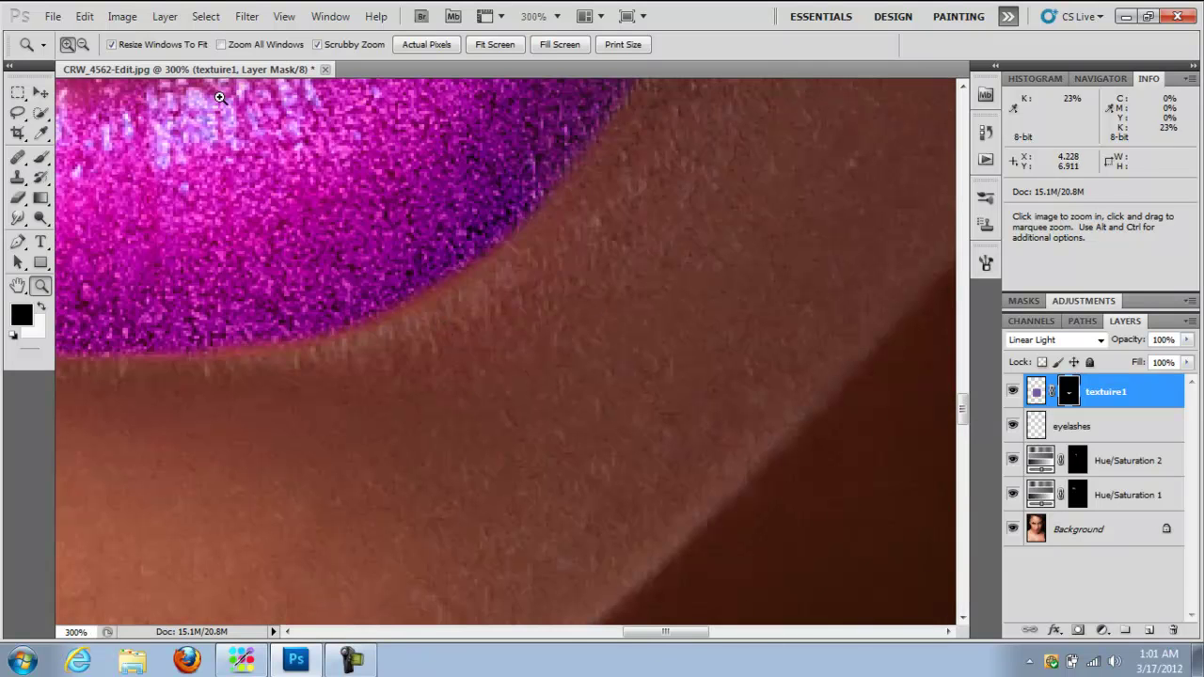
{"action": "left_click", "coordinate": [238, 198], "text": "alt"}
{"action": "left_click", "coordinate": [261, 230], "text": "alt"}
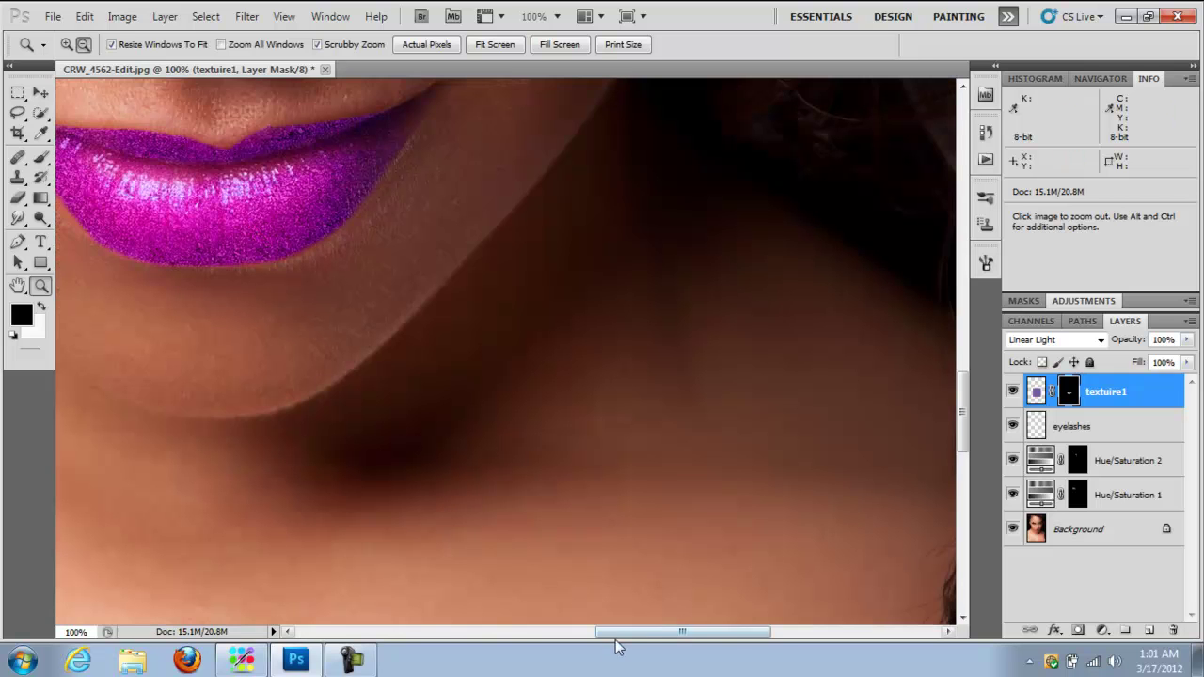
{"action": "left_click_drag", "start_coordinate": [627, 632], "coordinate": [574, 632]}
{"action": "scroll", "coordinate": [946, 433], "scroll_direction": "up", "scroll_amount": 4}
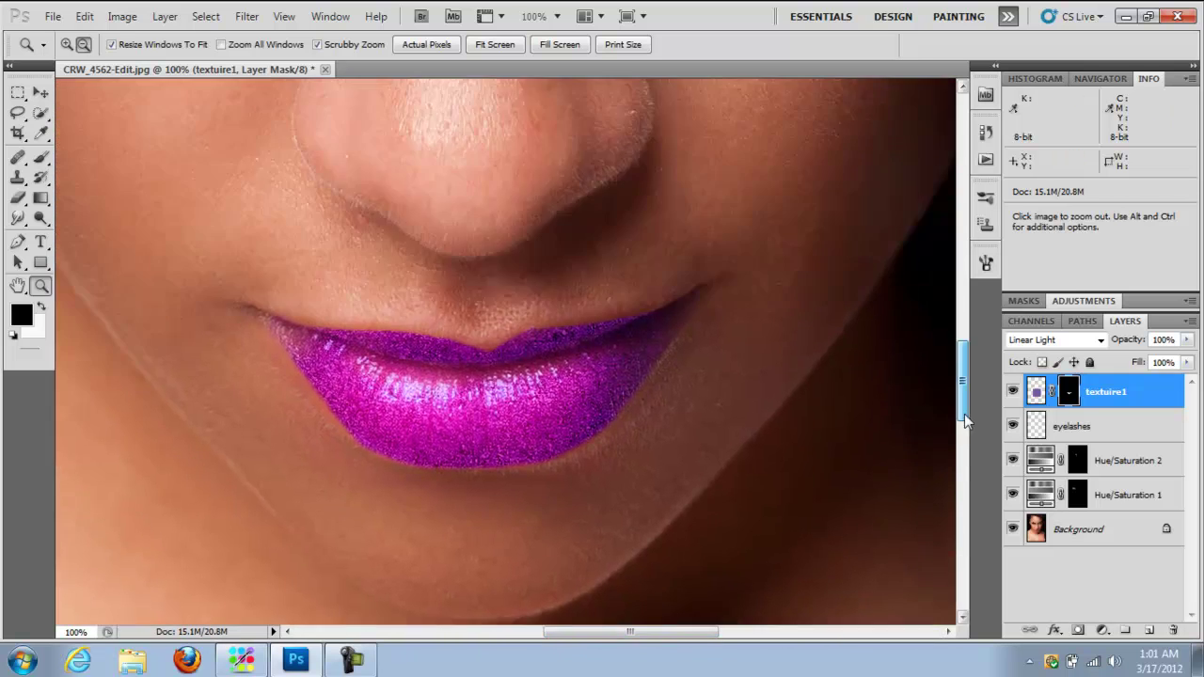
{"action": "left_click", "coordinate": [1012, 392]}
{"action": "left_click", "coordinate": [1012, 393]}
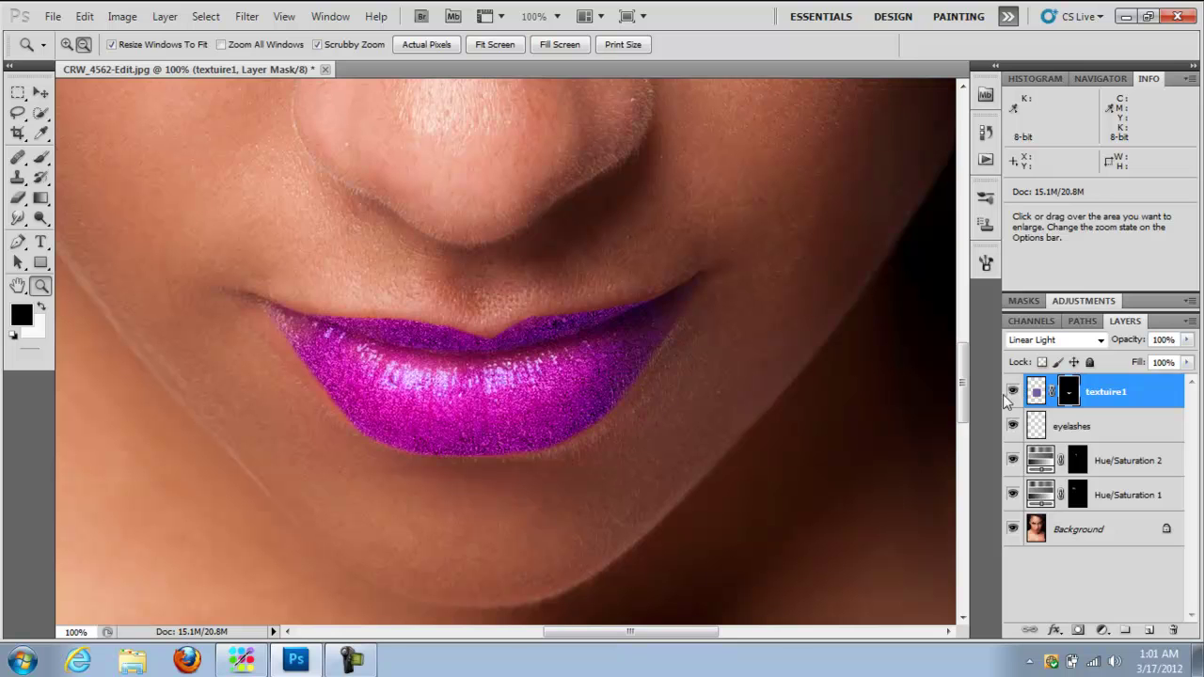
{"action": "left_click", "coordinate": [83, 44]}
{"action": "left_click", "coordinate": [392, 247]}
{"action": "left_click", "coordinate": [592, 283]}
{"action": "left_click", "coordinate": [615, 257]}
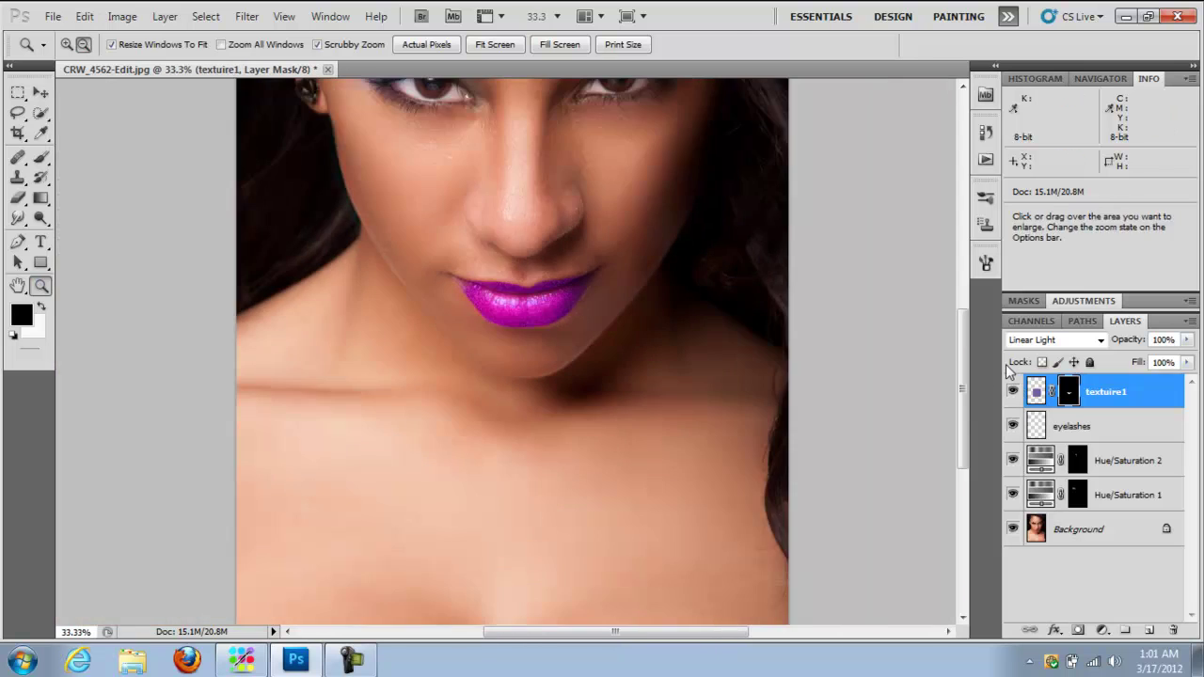
{"action": "left_click_drag", "start_coordinate": [967, 354], "coordinate": [968, 284]}
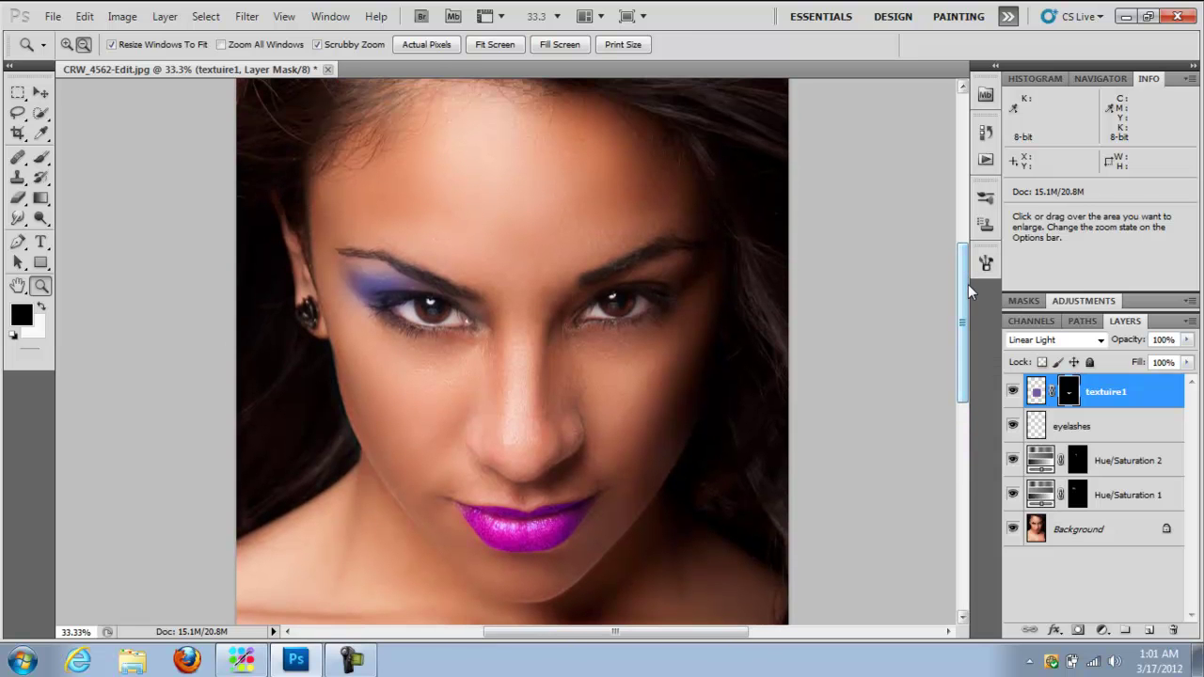
Step: Add an empty Layer 1 and set the foreground colour to a soft coral pink (f17085)
{"action": "left_click", "coordinate": [1150, 631]}
{"action": "left_click", "coordinate": [27, 321]}
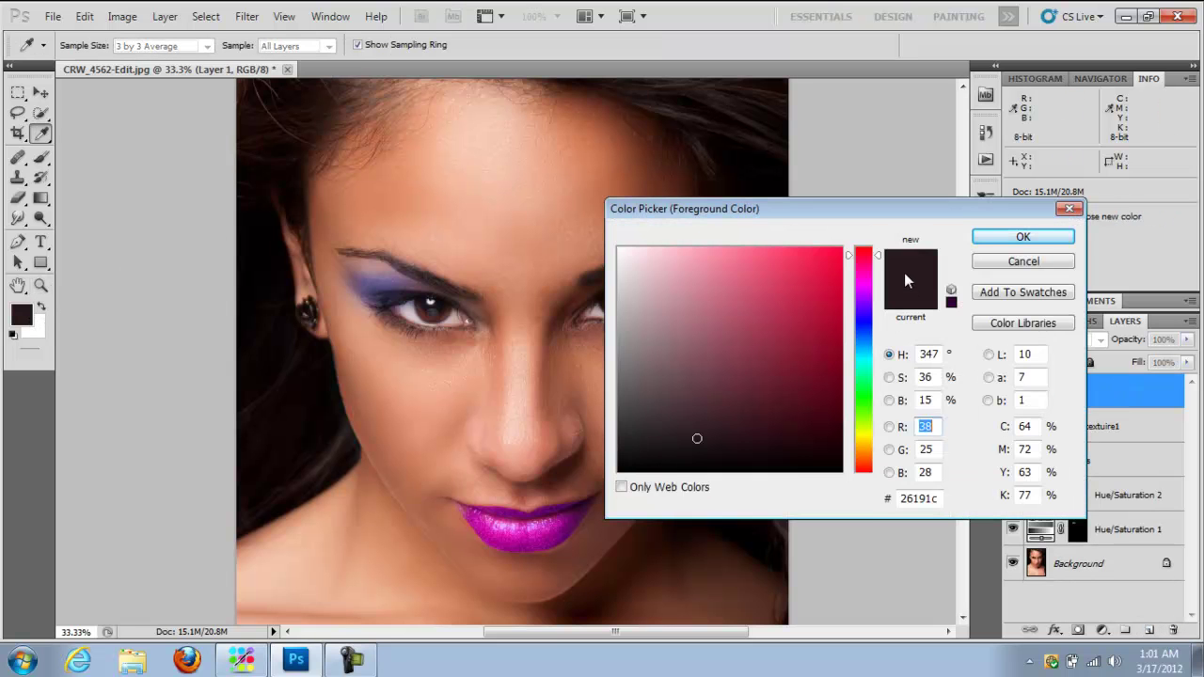
{"action": "left_click_drag", "start_coordinate": [880, 259], "coordinate": [880, 287]}
{"action": "mouse_move", "coordinate": [698, 439]}
{"action": "left_mouse_down"}
{"action": "mouse_move", "coordinate": [735, 288]}
{"action": "mouse_move", "coordinate": [712, 260]}
{"action": "mouse_move", "coordinate": [731, 258]}
{"action": "mouse_move", "coordinate": [730, 274]}
{"action": "left_mouse_up"}
{"action": "left_click_drag", "start_coordinate": [874, 280], "coordinate": [877, 256]}
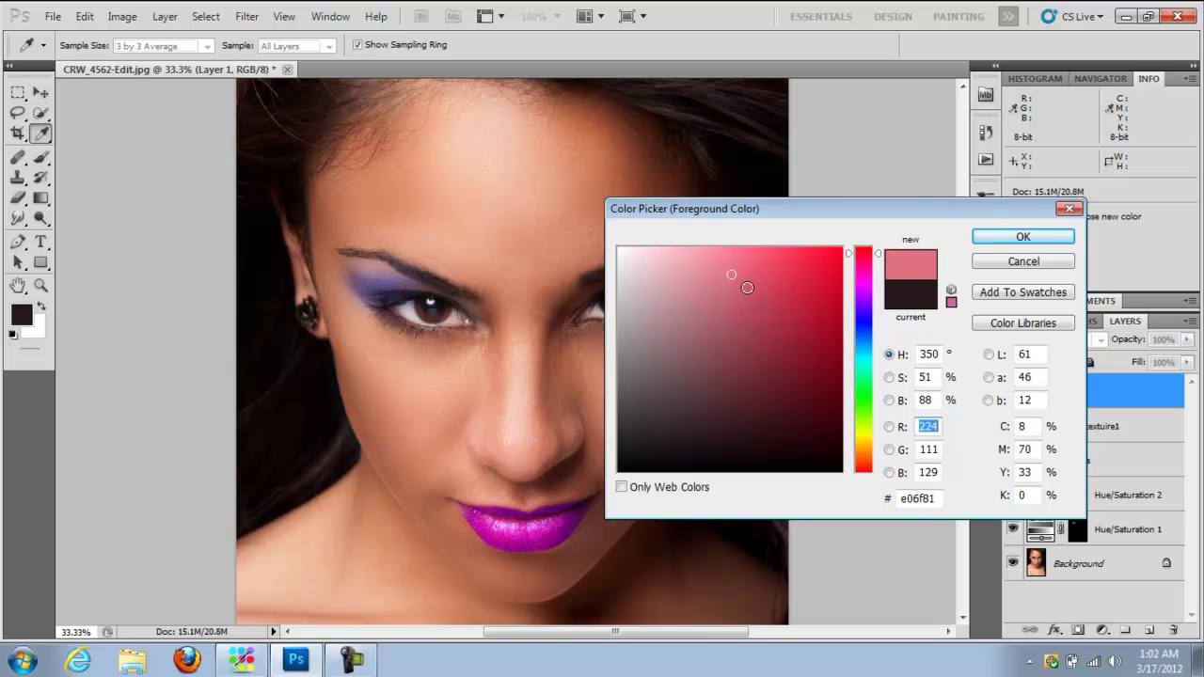
{"action": "mouse_move", "coordinate": [732, 275]}
{"action": "left_mouse_down"}
{"action": "mouse_move", "coordinate": [726, 258]}
{"action": "mouse_move", "coordinate": [739, 260]}
{"action": "left_mouse_up"}
Step: Confirm the coral-pink foreground colour and set the brush opacity to 100%
{"action": "left_click", "coordinate": [1023, 237]}
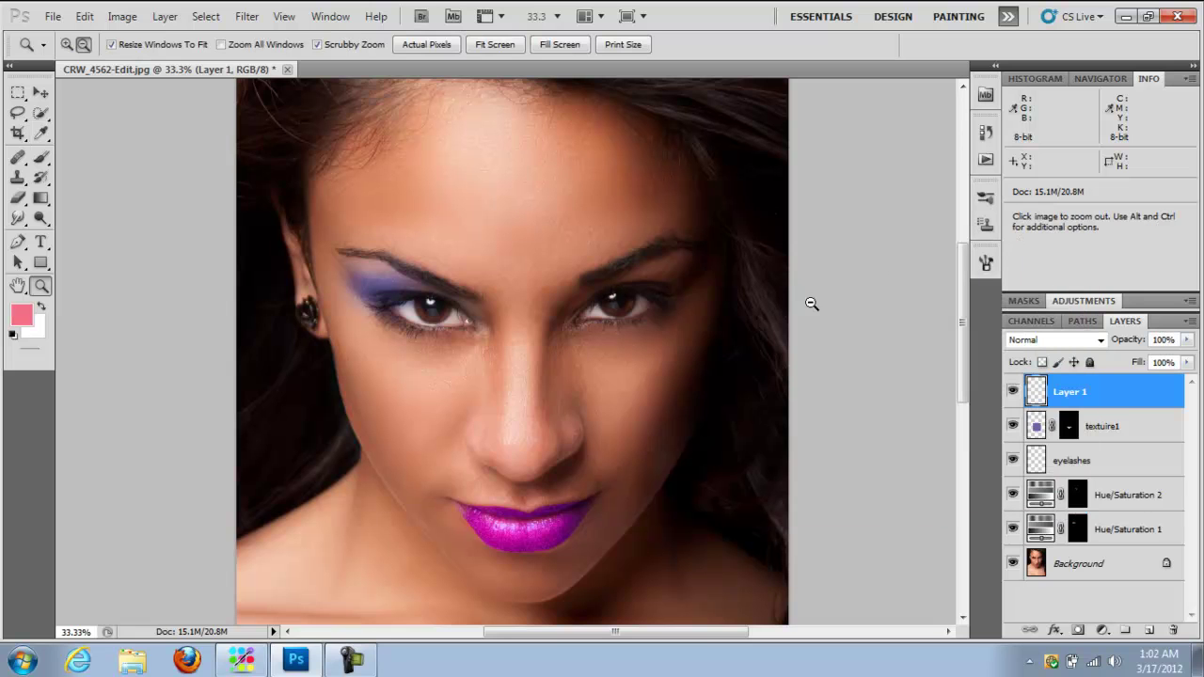
{"action": "left_click", "coordinate": [42, 160]}
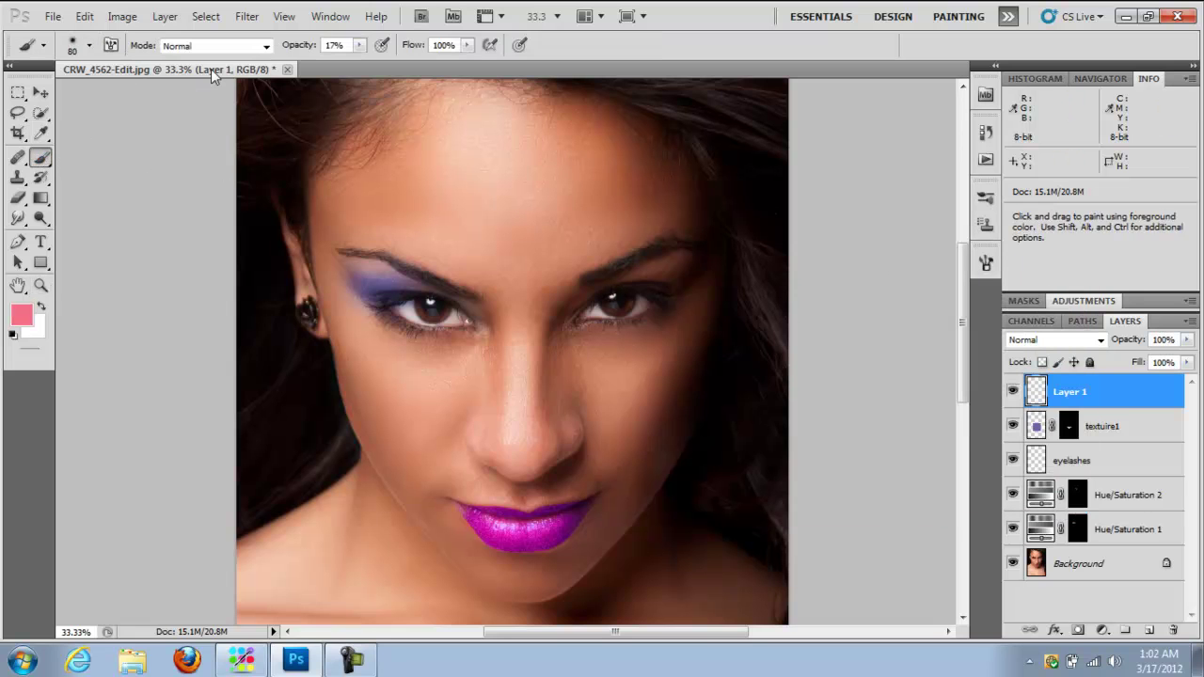
{"action": "left_click", "coordinate": [360, 49]}
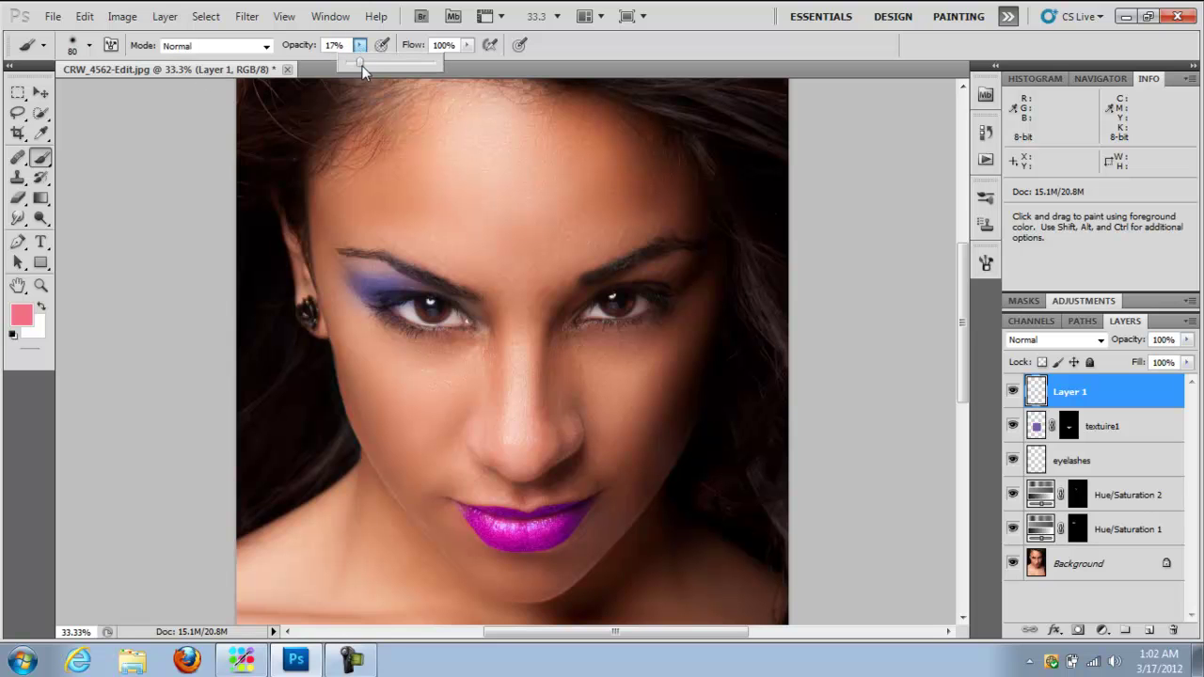
{"action": "left_click_drag", "start_coordinate": [360, 63], "coordinate": [408, 64]}
{"action": "left_click_drag", "start_coordinate": [415, 59], "coordinate": [444, 64]}
{"action": "left_click", "coordinate": [85, 17]}
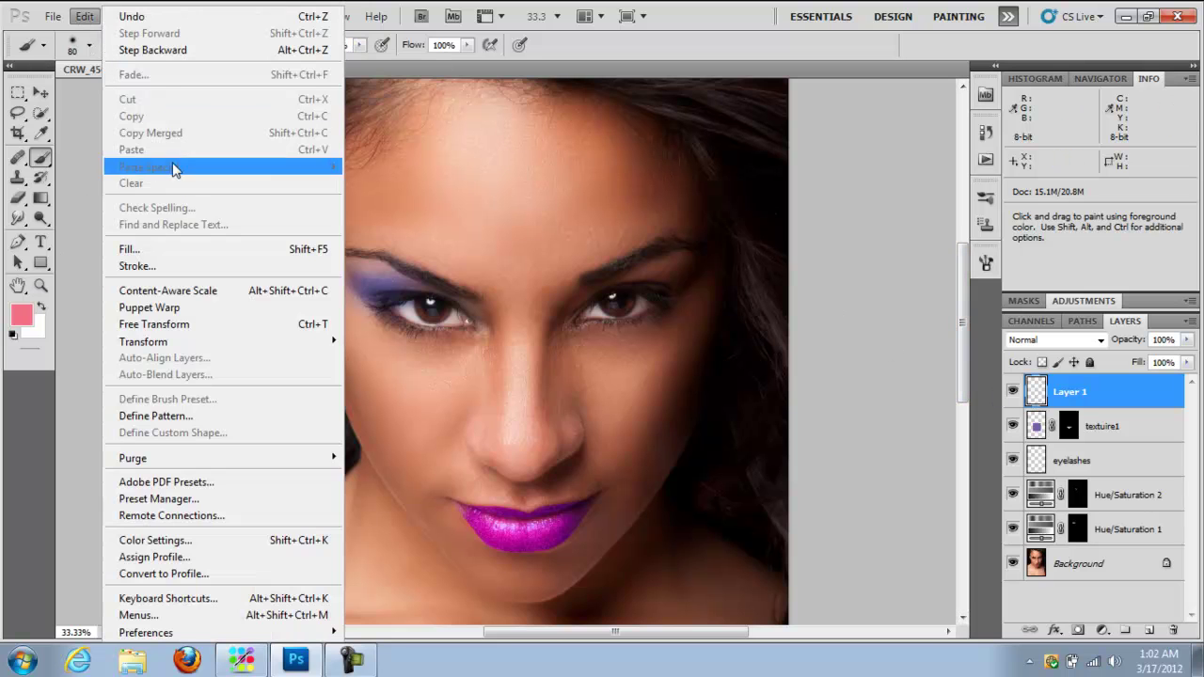
Step: Fill Layer 1 with the coral-pink foreground colour and hide it behind an inverted black mask
{"action": "left_click", "coordinate": [59, 244]}
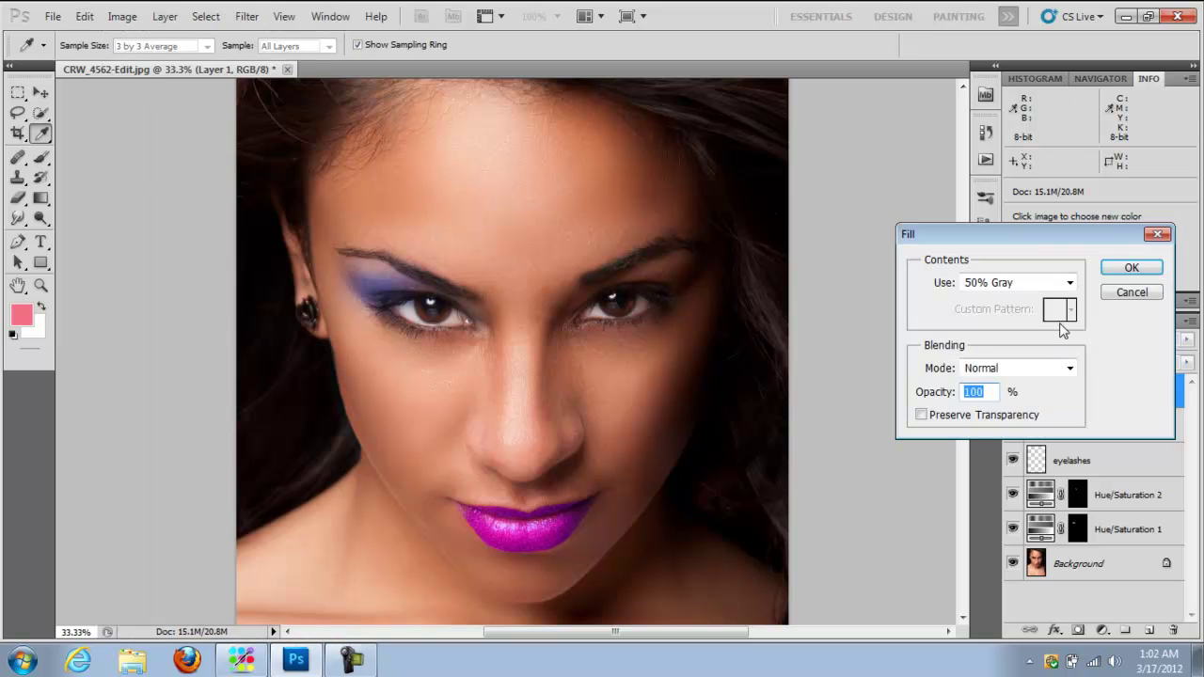
{"action": "left_click", "coordinate": [1069, 282]}
{"action": "left_click", "coordinate": [1010, 301]}
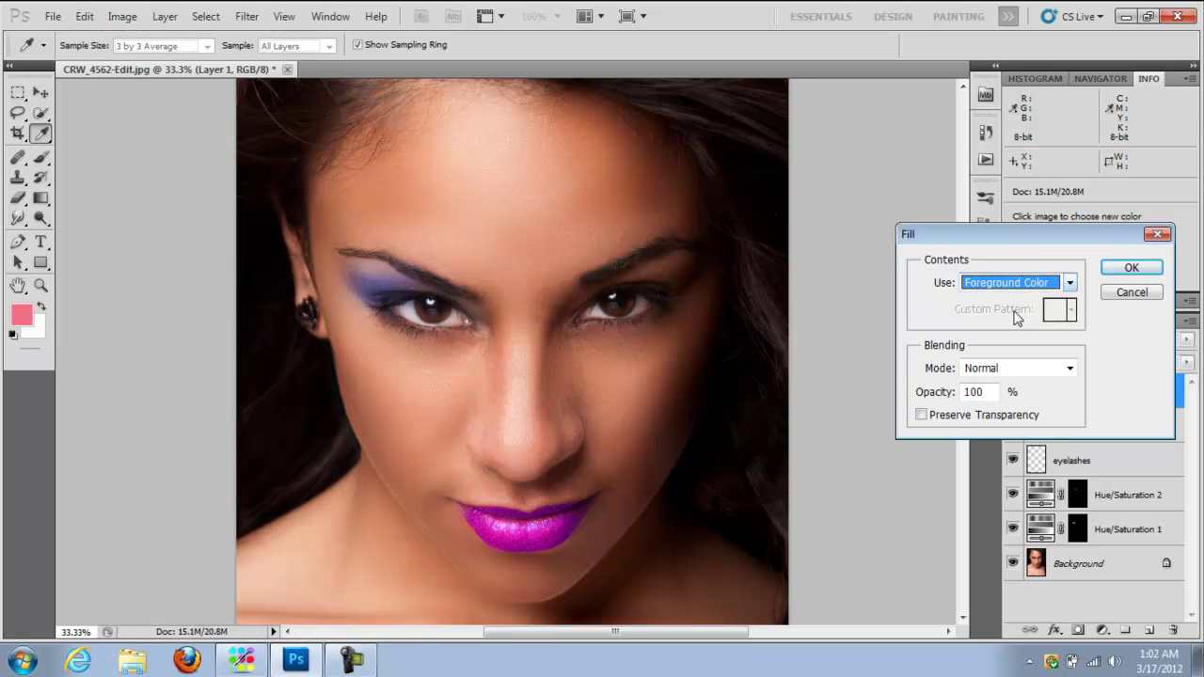
{"action": "left_click", "coordinate": [1131, 268]}
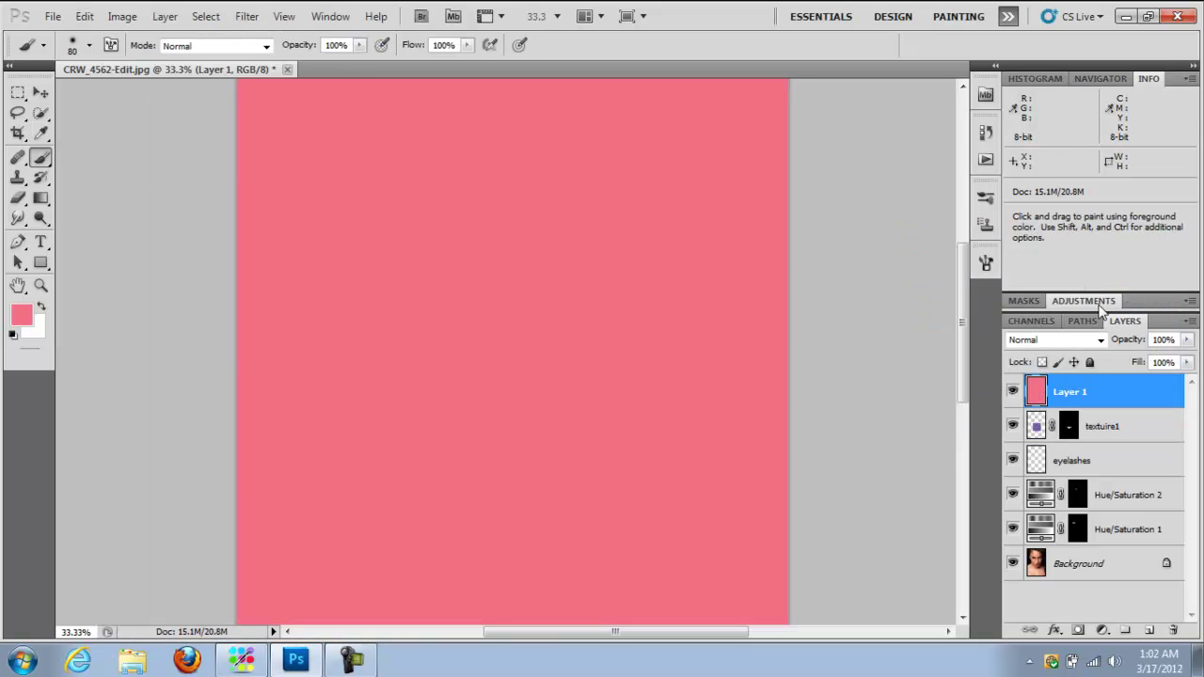
{"action": "left_click", "coordinate": [1078, 630]}
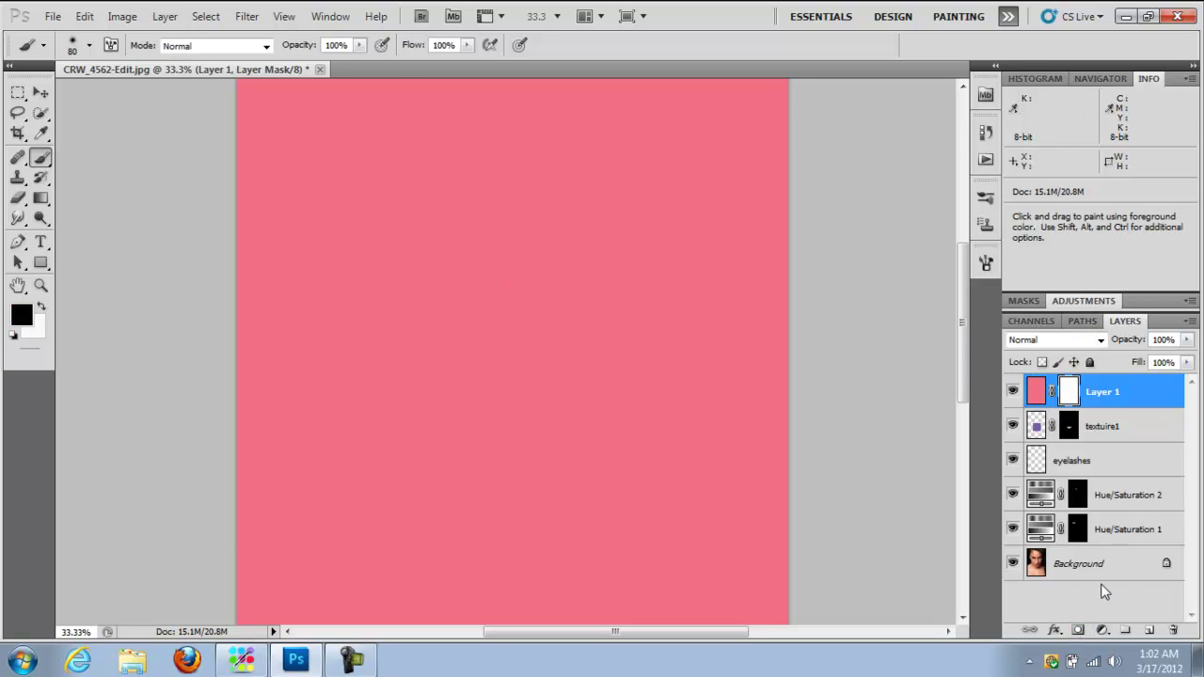
{"action": "key", "text": "ctrl+i"}
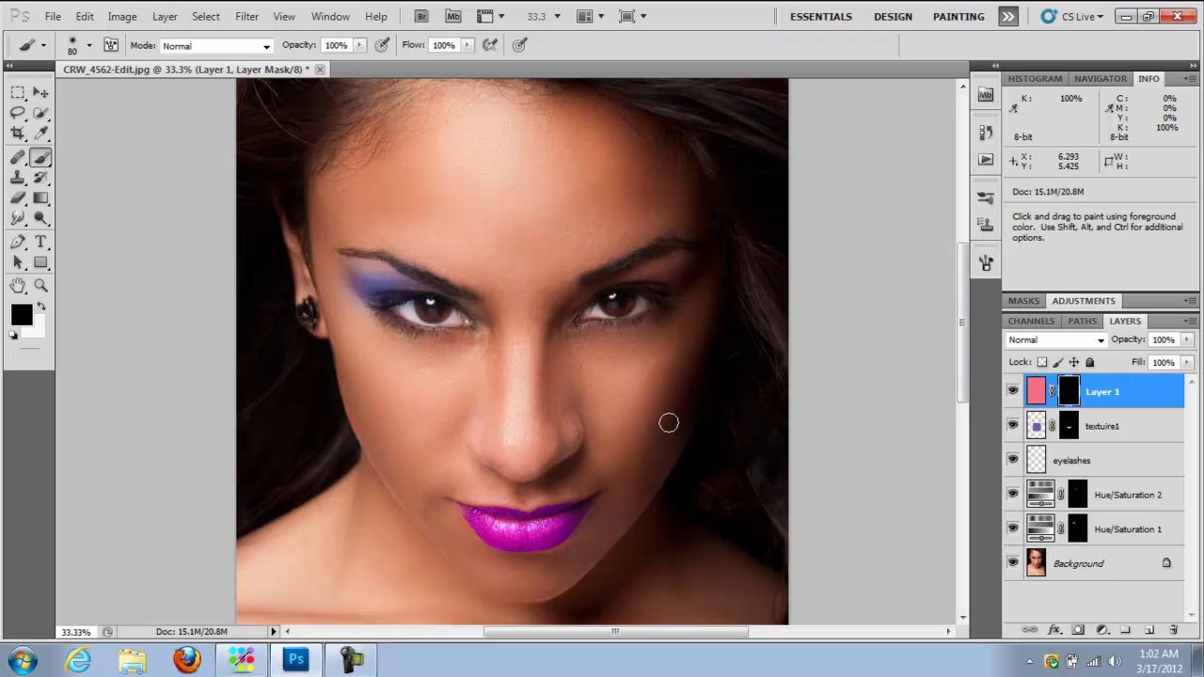
Step: Make white the painting colour with a 200 px brush, then paint and undo a test cheek stroke
{"action": "right_click", "coordinate": [580, 369]}
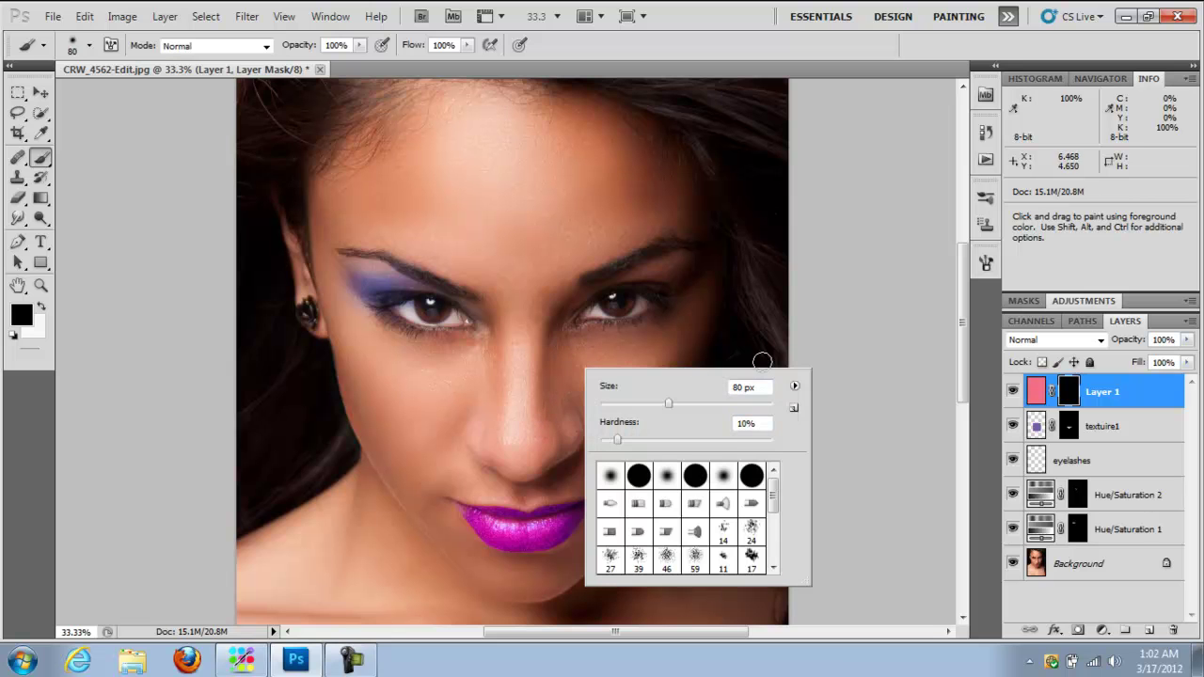
{"action": "left_click", "coordinate": [838, 349]}
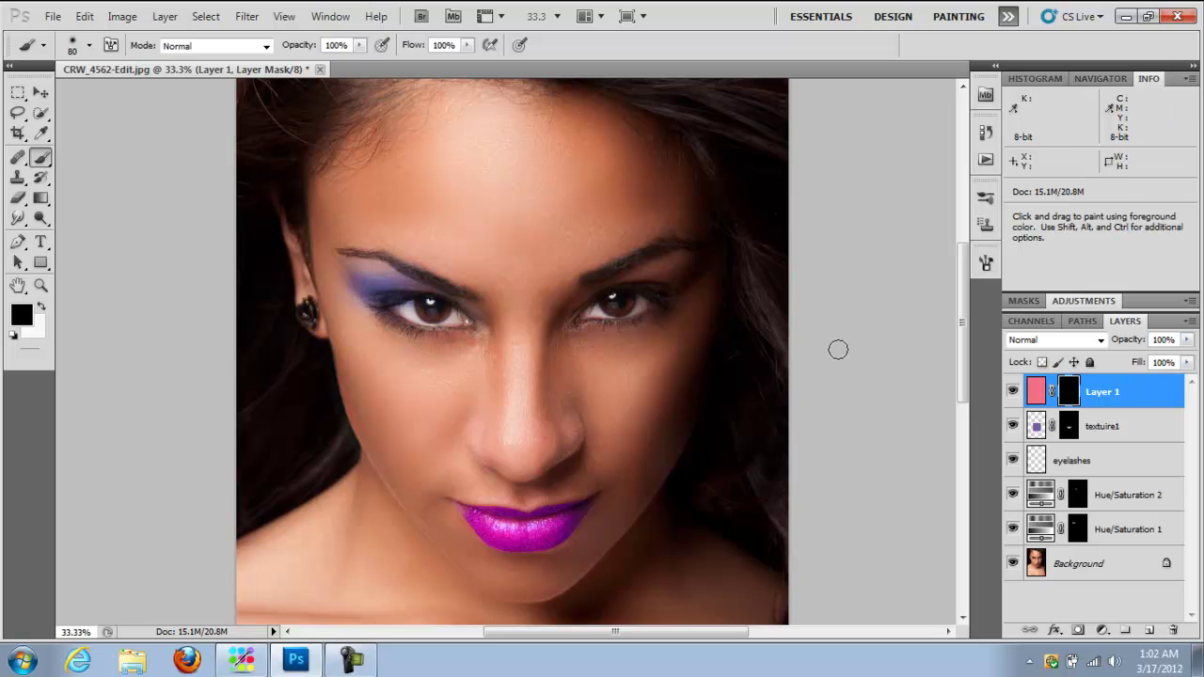
{"action": "left_click", "coordinate": [41, 308]}
{"action": "key", "text": "bracketright"}
{"action": "key", "text": "bracketright"}
{"action": "key", "text": "bracketright"}
{"action": "key", "text": "bracketright"}
{"action": "key", "text": "bracketright"}
{"action": "key", "text": "bracketright"}
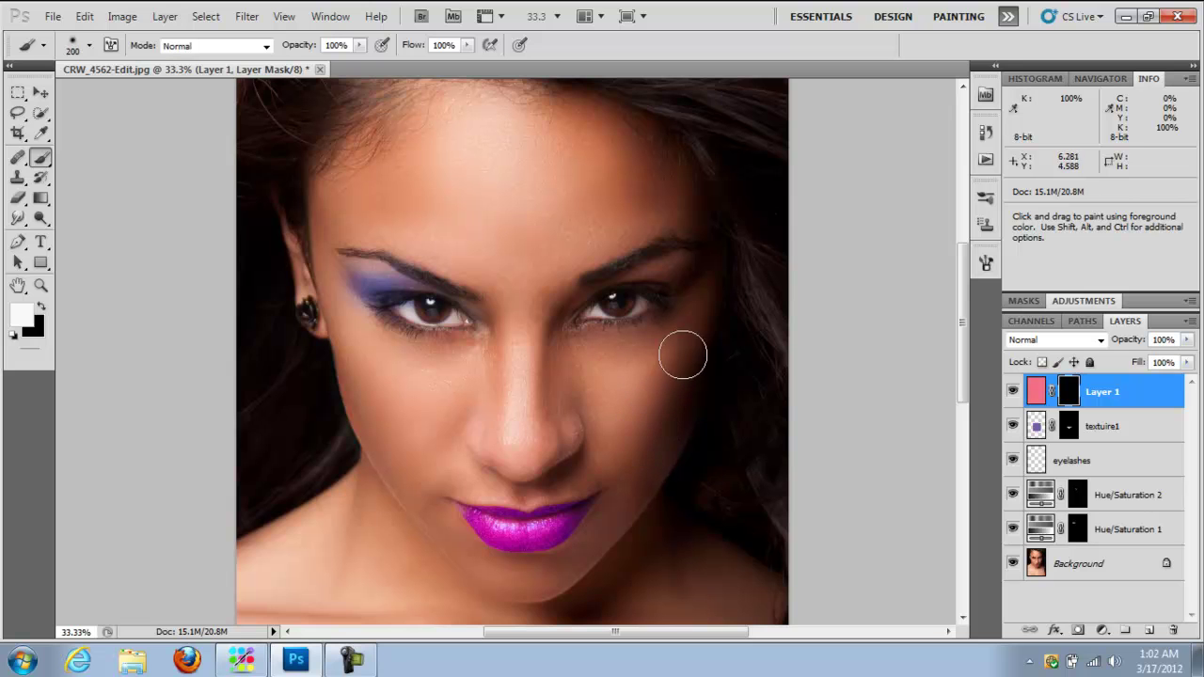
{"action": "left_click_drag", "start_coordinate": [649, 402], "coordinate": [696, 337]}
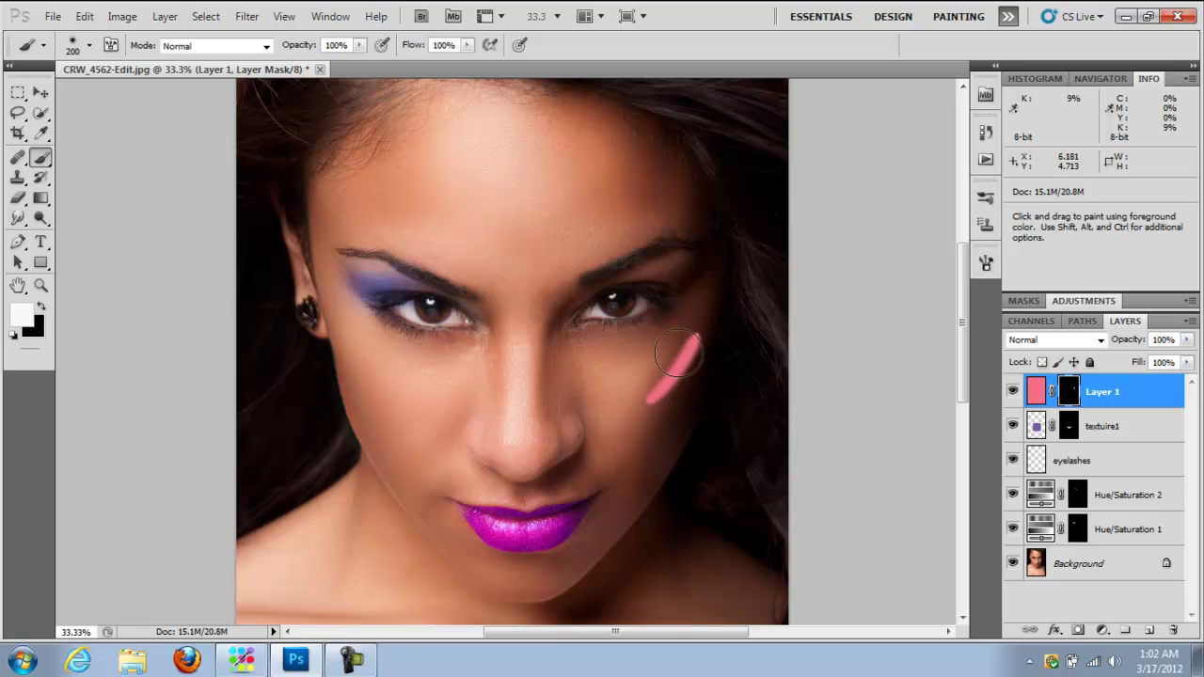
{"action": "left_click", "coordinate": [84, 16]}
{"action": "left_click", "coordinate": [158, 16]}
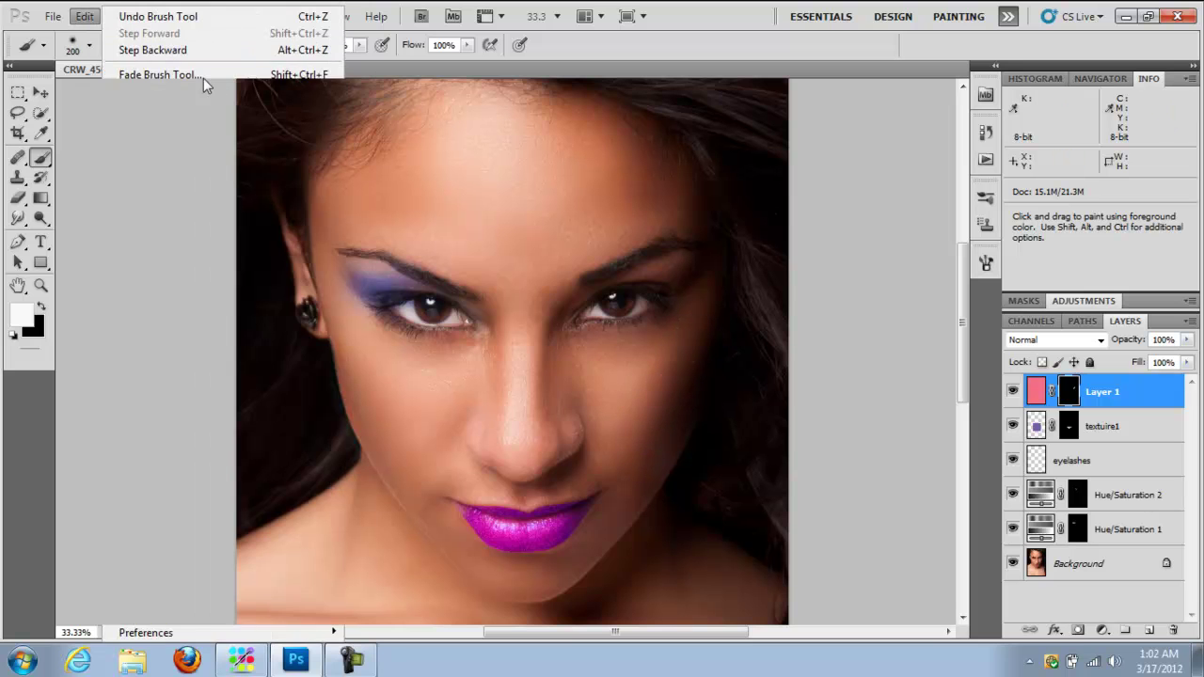
Step: Turn off Shape Dynamics, turn on Transfer, and set the brush to about 72% opacity with softer hardness
{"action": "left_click", "coordinate": [987, 265]}
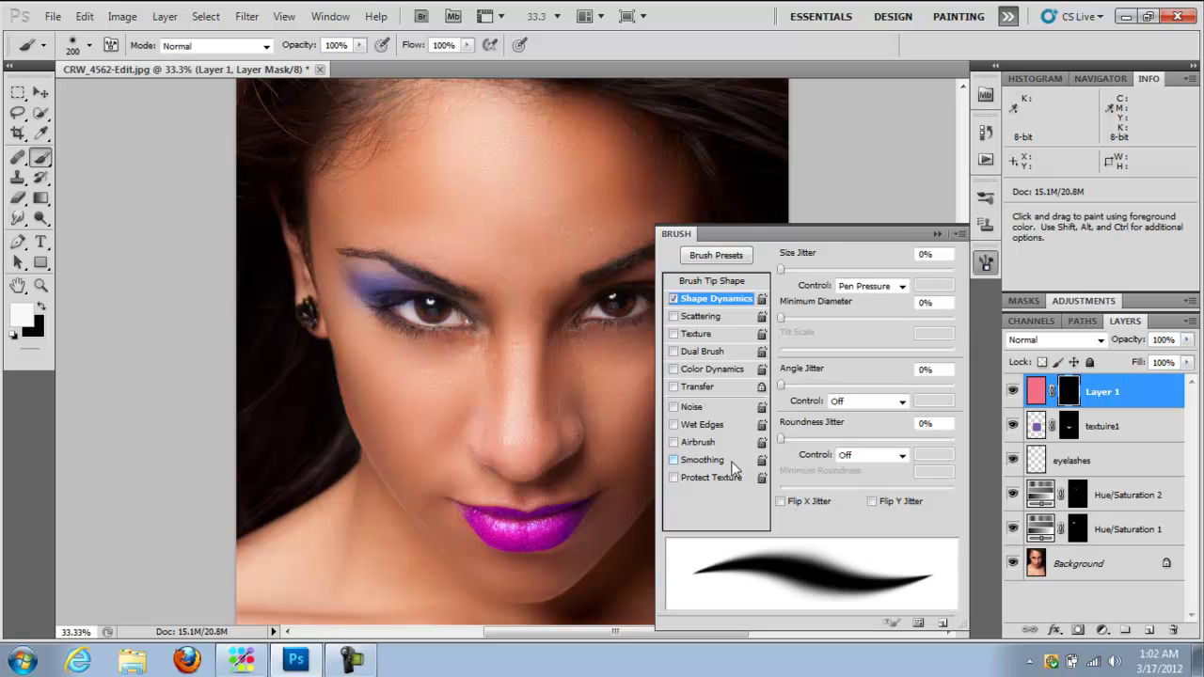
{"action": "left_click", "coordinate": [673, 299]}
{"action": "left_click", "coordinate": [696, 387]}
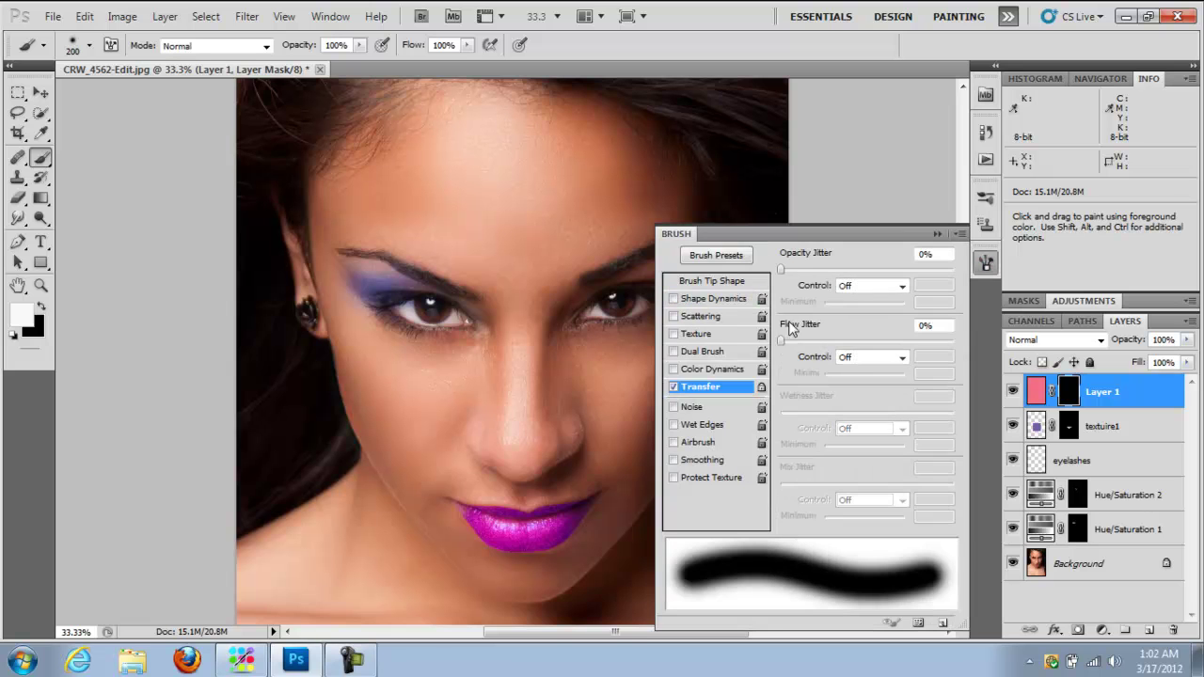
{"action": "left_click", "coordinate": [937, 235]}
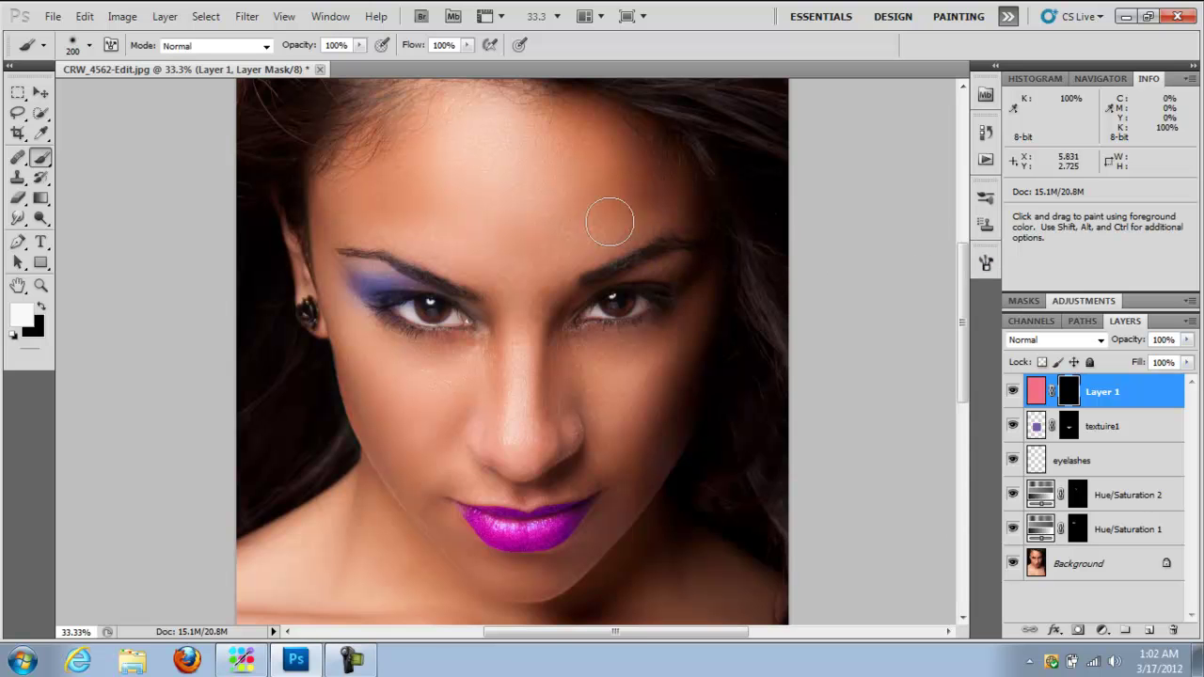
{"action": "left_click", "coordinate": [359, 45]}
{"action": "left_click_drag", "start_coordinate": [357, 60], "coordinate": [344, 62]}
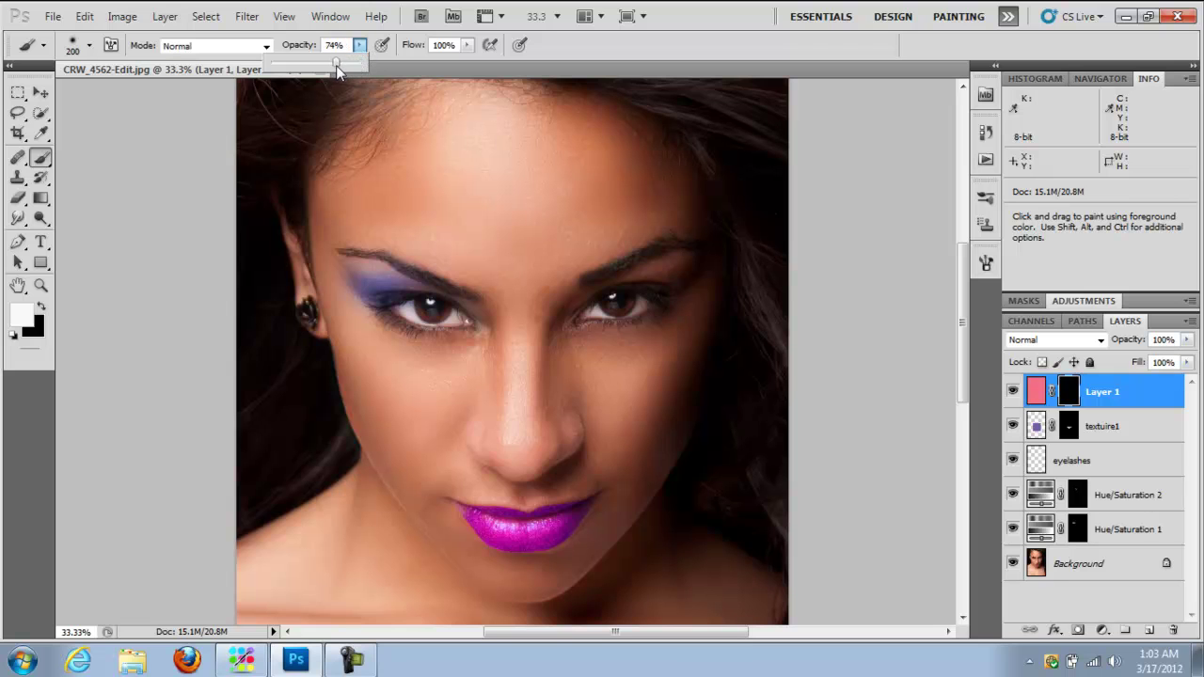
{"action": "left_click", "coordinate": [90, 45]}
{"action": "left_click_drag", "start_coordinate": [44, 129], "coordinate": [30, 129]}
{"action": "left_click", "coordinate": [569, 125]}
Step: Paint white on the mask over both cheeks with a 300 px brush, adding a lower 175 px stroke on the right
{"action": "key", "text": "bracketright"}
{"action": "key", "text": "bracketright"}
{"action": "left_click_drag", "start_coordinate": [659, 408], "coordinate": [691, 365]}
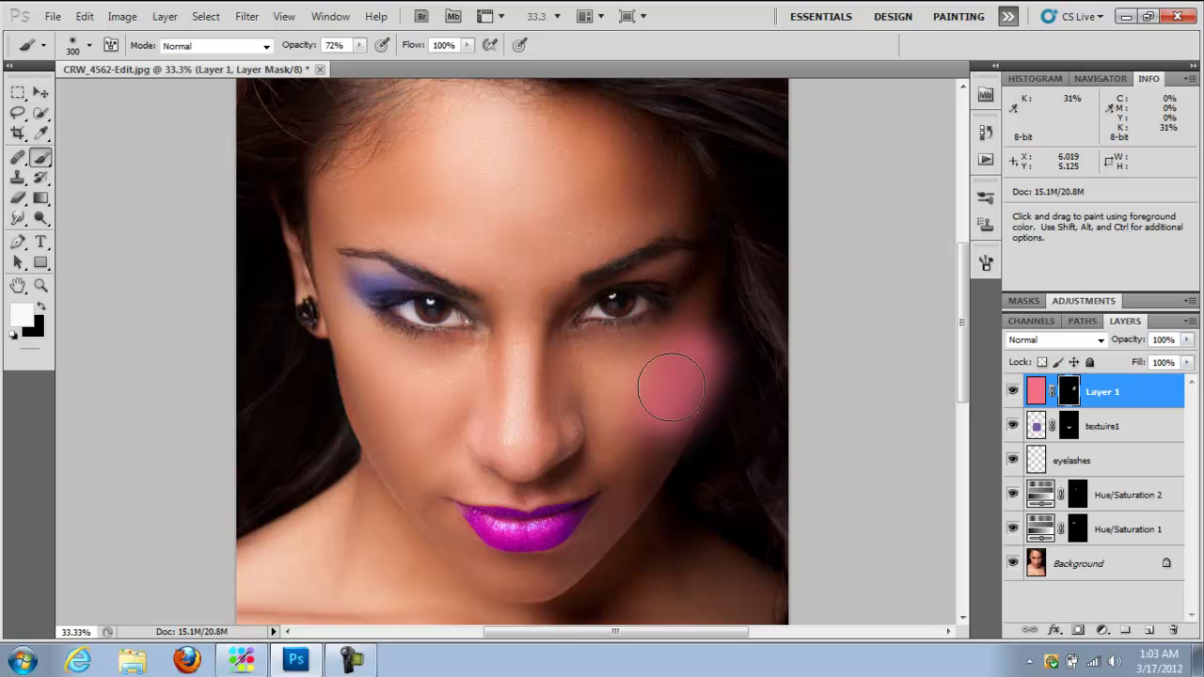
{"action": "left_click", "coordinate": [685, 363]}
{"action": "key", "text": "bracketright"}
{"action": "key", "text": "bracketright"}
{"action": "key", "text": "bracketleft"}
{"action": "key", "text": "bracketleft"}
{"action": "mouse_move", "coordinate": [358, 354]}
{"action": "left_mouse_down"}
{"action": "mouse_move", "coordinate": [403, 431]}
{"action": "mouse_move", "coordinate": [367, 358]}
{"action": "mouse_move", "coordinate": [410, 437]}
{"action": "mouse_move", "coordinate": [367, 358]}
{"action": "left_mouse_up"}
{"action": "key", "text": "bracketright"}
{"action": "key", "text": "bracketleft"}
{"action": "key", "text": "bracketleft"}
{"action": "key", "text": "bracketleft"}
{"action": "key", "text": "bracketleft"}
{"action": "mouse_move", "coordinate": [650, 404]}
{"action": "left_mouse_down"}
{"action": "mouse_move", "coordinate": [637, 423]}
{"action": "mouse_move", "coordinate": [670, 389]}
{"action": "left_mouse_up"}
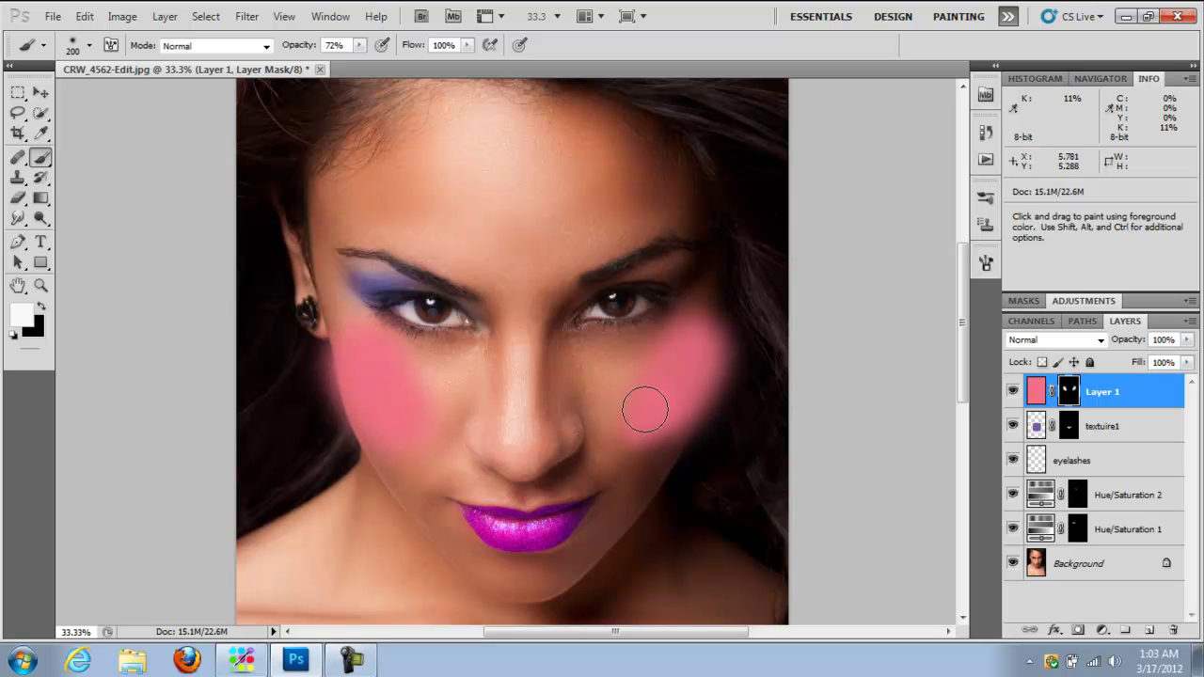
{"action": "key", "text": "bracketright"}
{"action": "key", "text": "bracketright"}
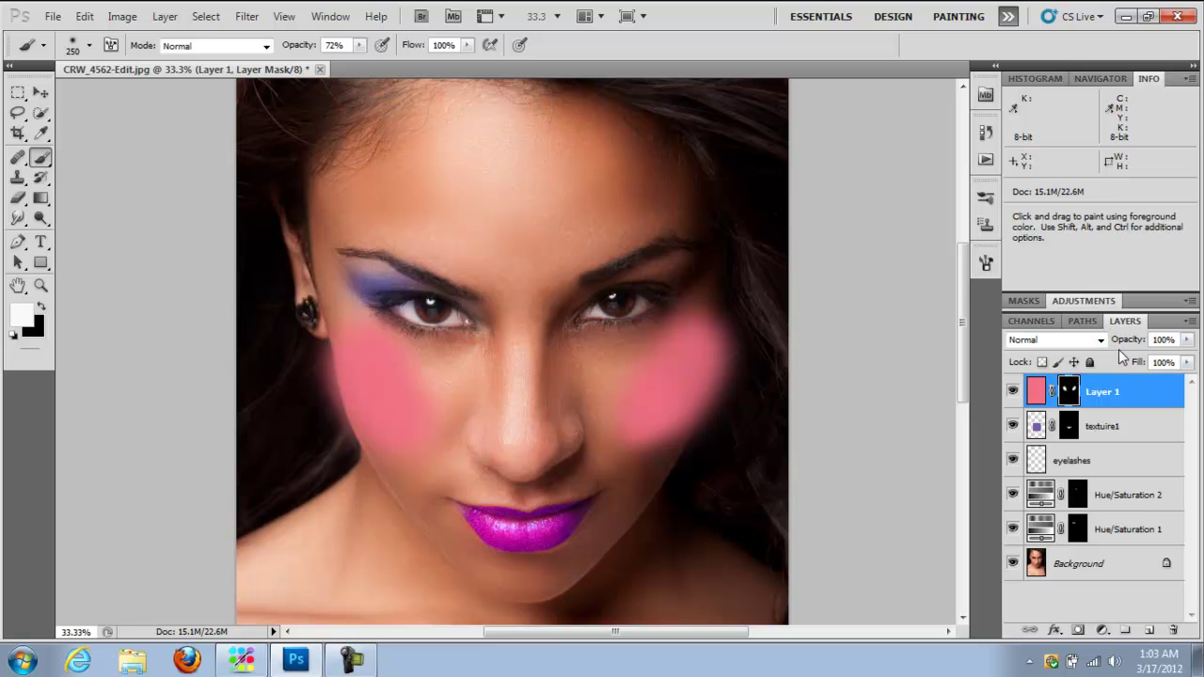
Step: Feather Layer 1's blush mask to 106 px in the Masks panel
{"action": "left_click", "coordinate": [1025, 301]}
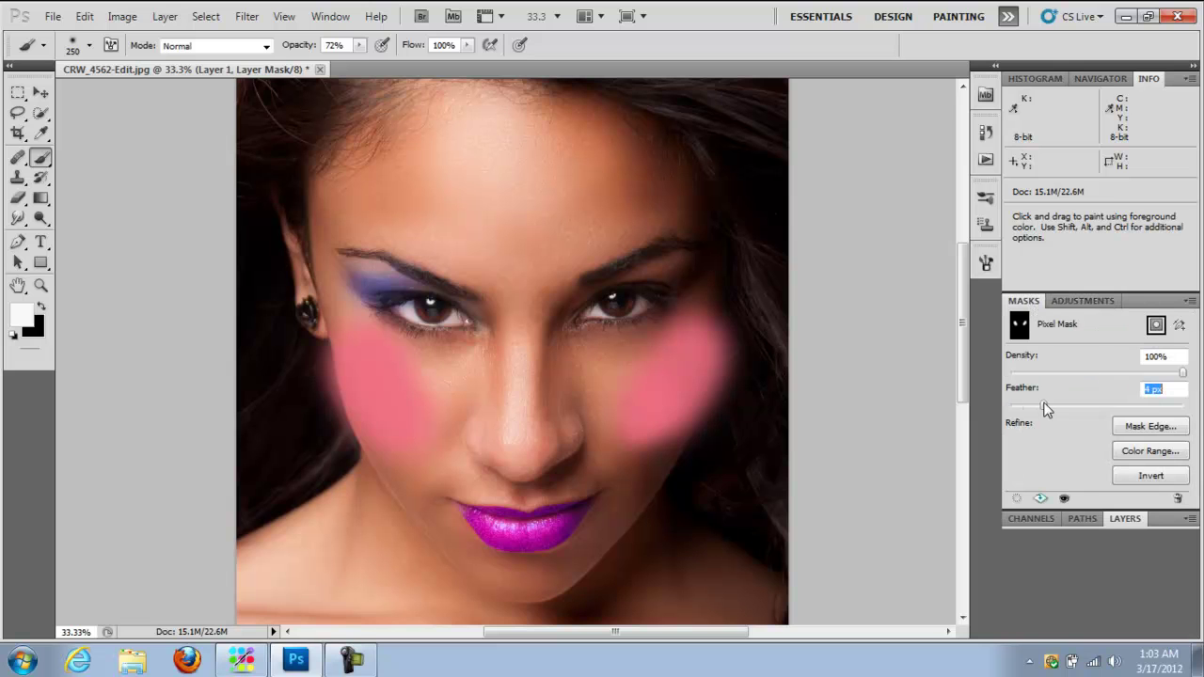
{"action": "left_click_drag", "start_coordinate": [1079, 402], "coordinate": [1110, 407]}
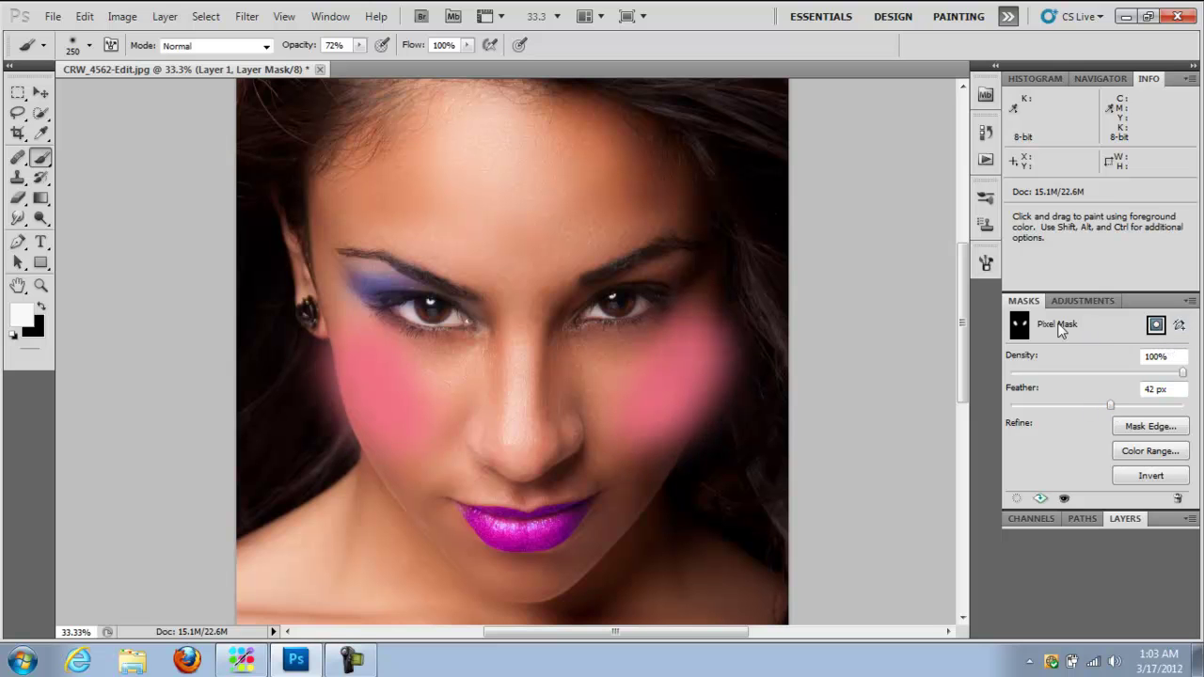
{"action": "left_click_drag", "start_coordinate": [1111, 409], "coordinate": [1166, 412]}
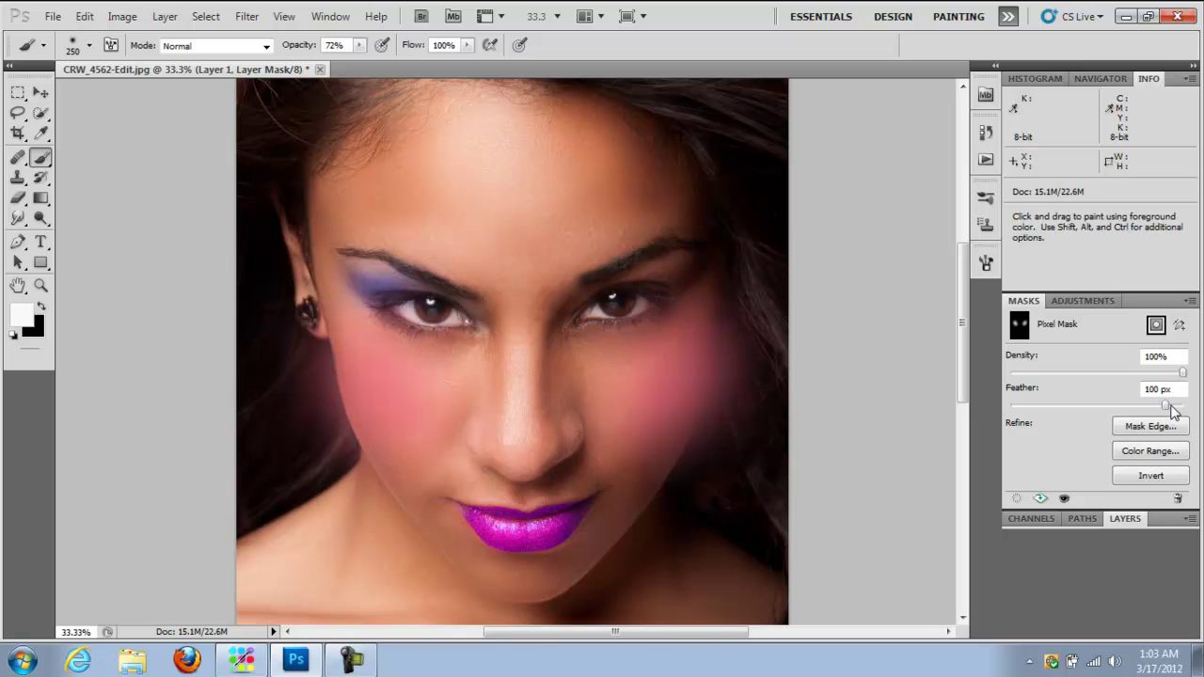
{"action": "left_click", "coordinate": [1084, 300]}
{"action": "left_click", "coordinate": [1025, 300]}
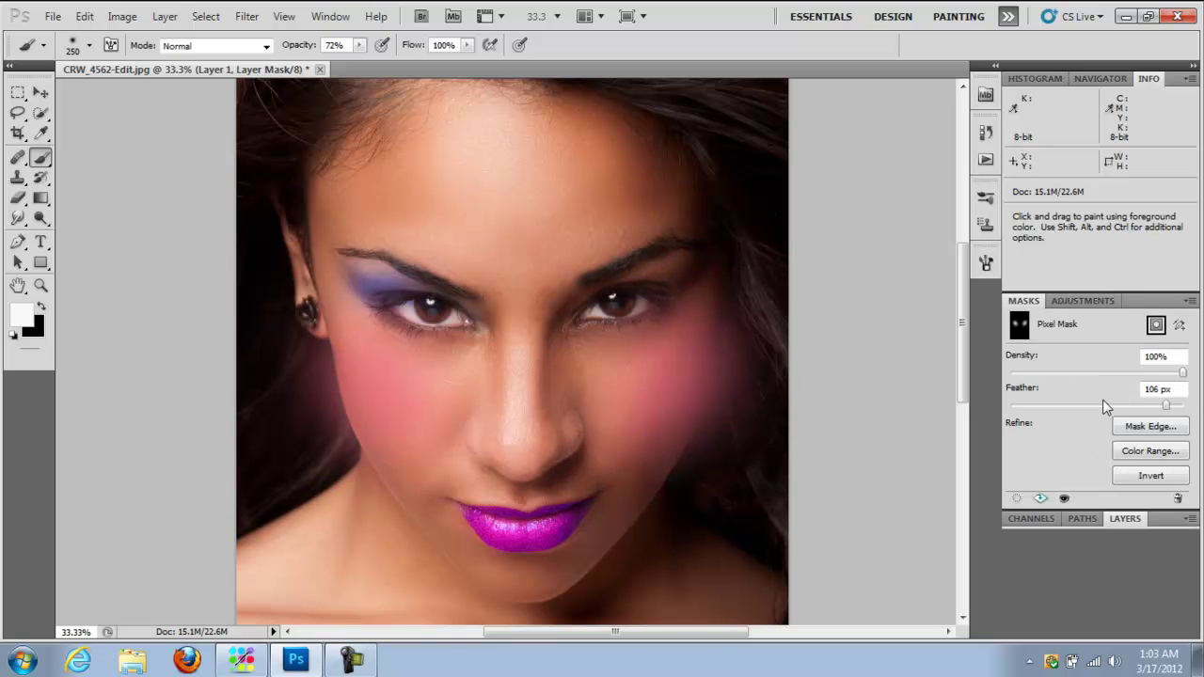
Step: After trying Soft Light and Overlay, set the blush layer to Multiply at 70% opacity
{"action": "left_click", "coordinate": [1118, 520]}
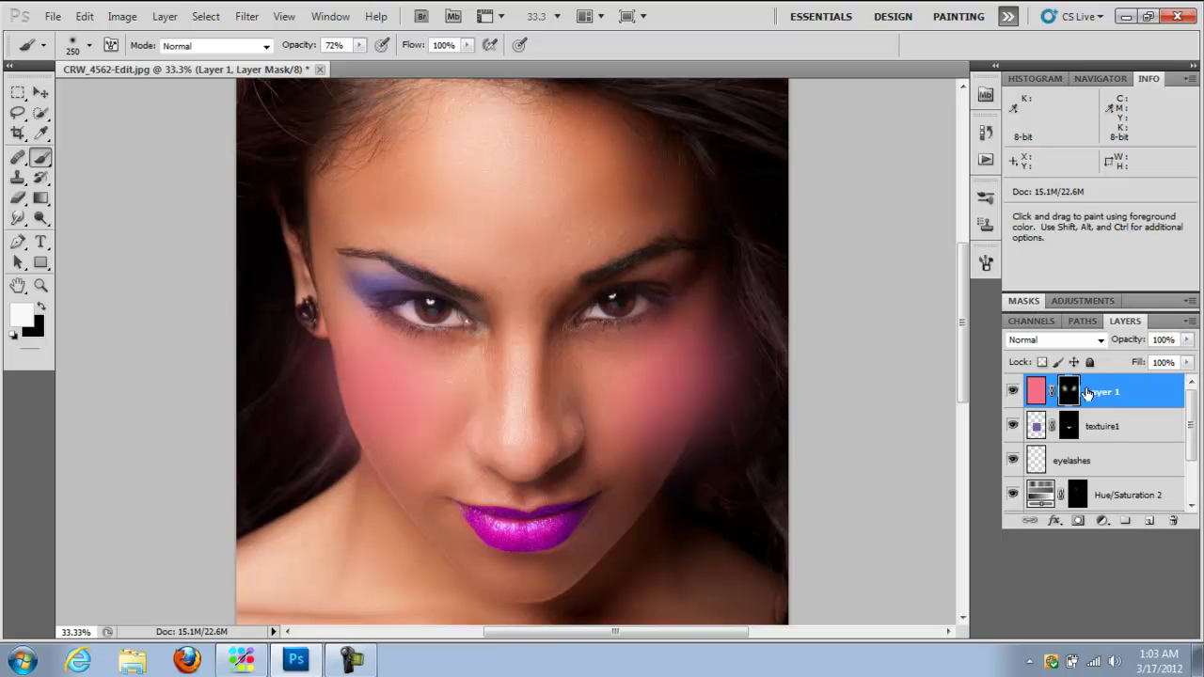
{"action": "left_click", "coordinate": [1092, 342]}
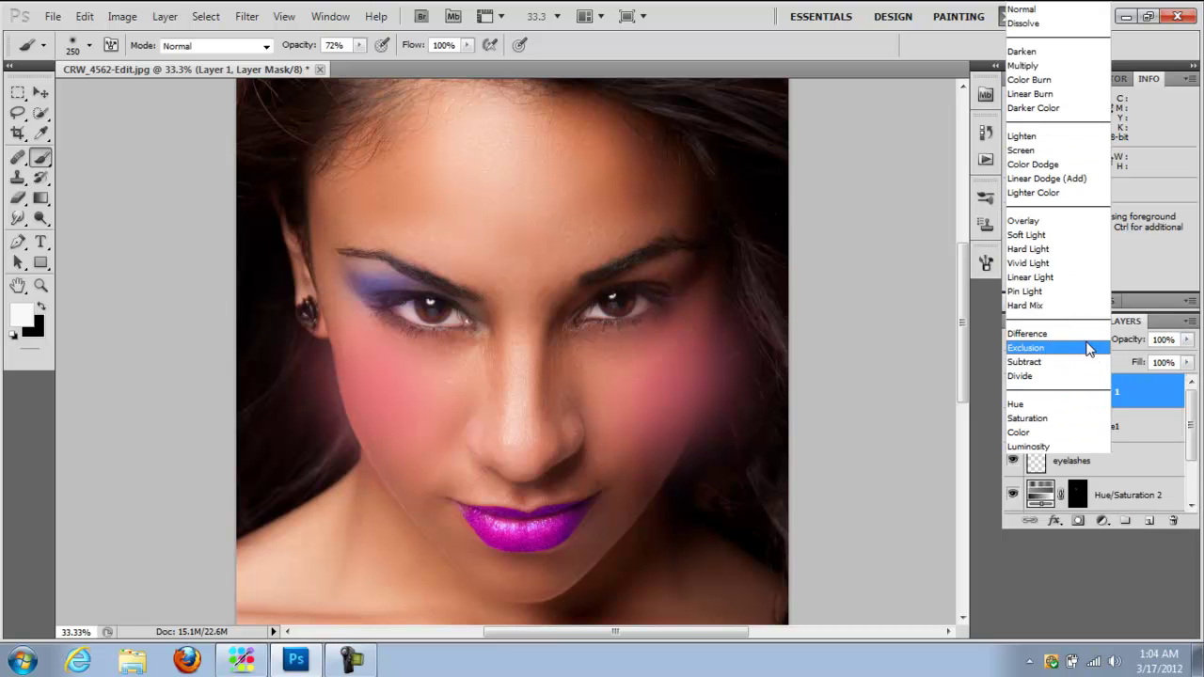
{"action": "left_click", "coordinate": [1048, 235]}
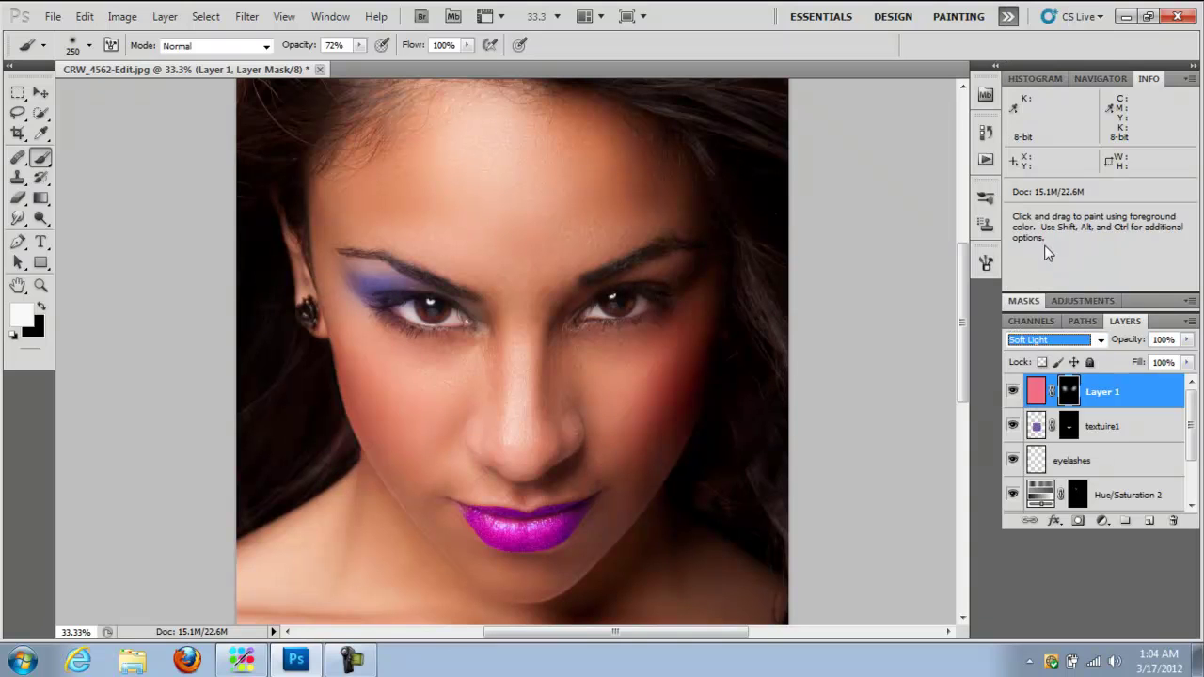
{"action": "left_click", "coordinate": [1097, 340]}
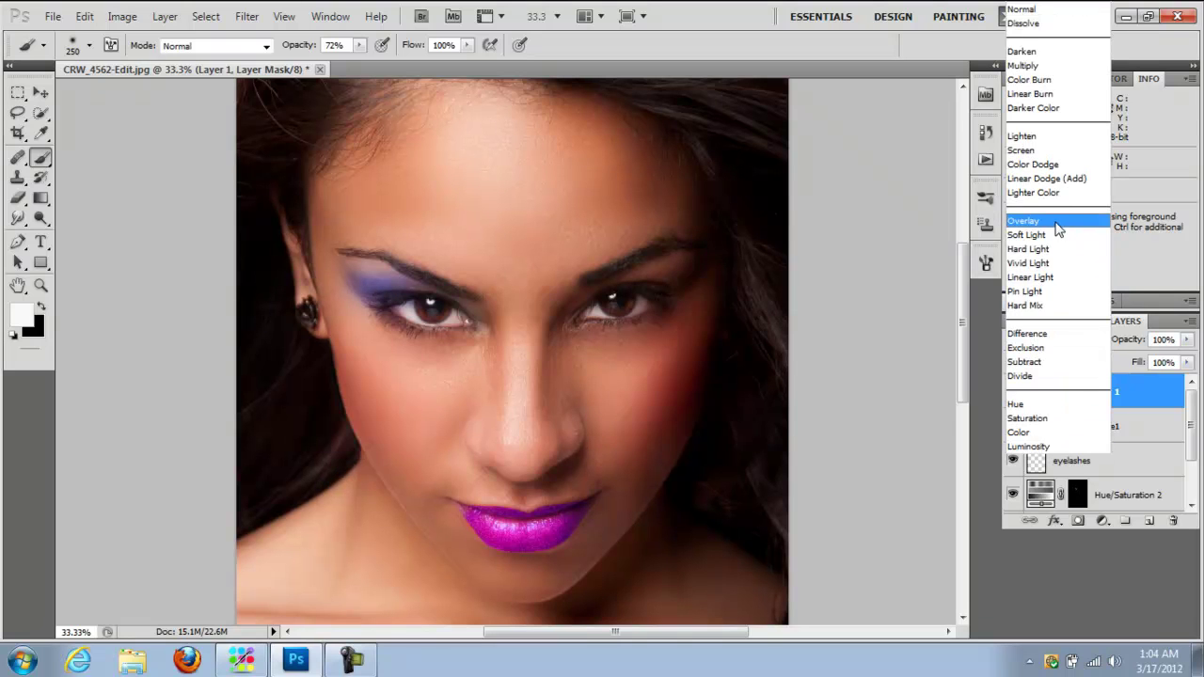
{"action": "left_click", "coordinate": [1056, 230]}
{"action": "left_click", "coordinate": [1100, 339]}
{"action": "left_click", "coordinate": [1049, 237]}
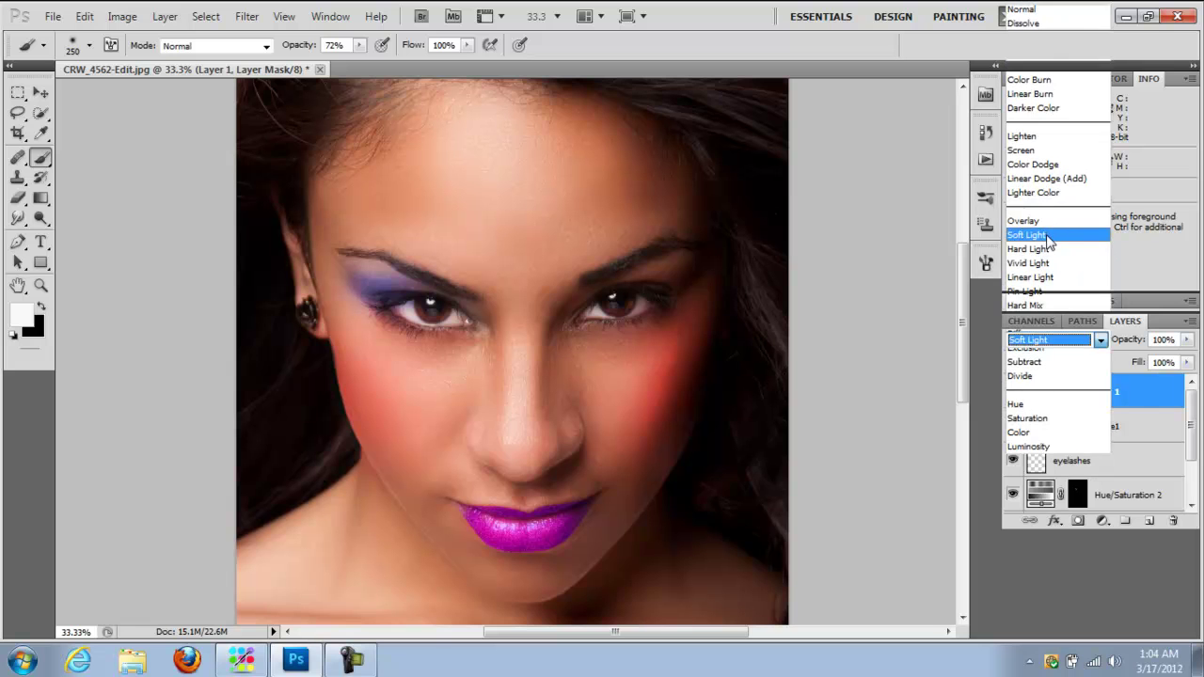
{"action": "left_click", "coordinate": [1100, 339]}
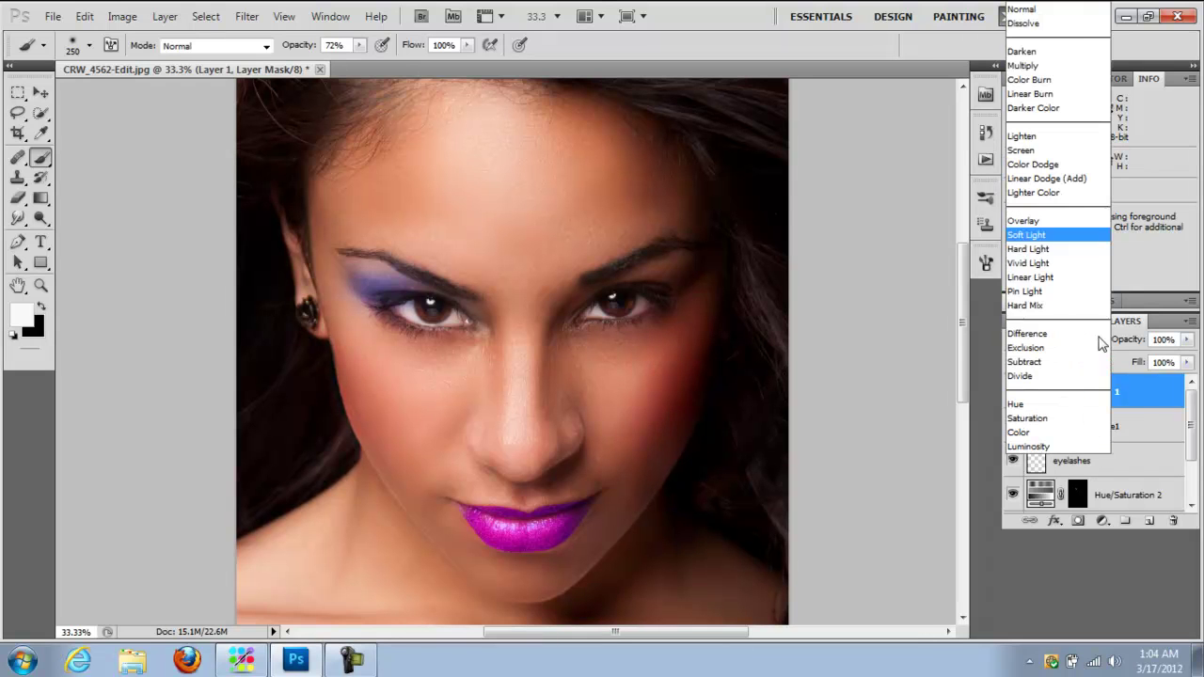
{"action": "left_click", "coordinate": [1035, 66]}
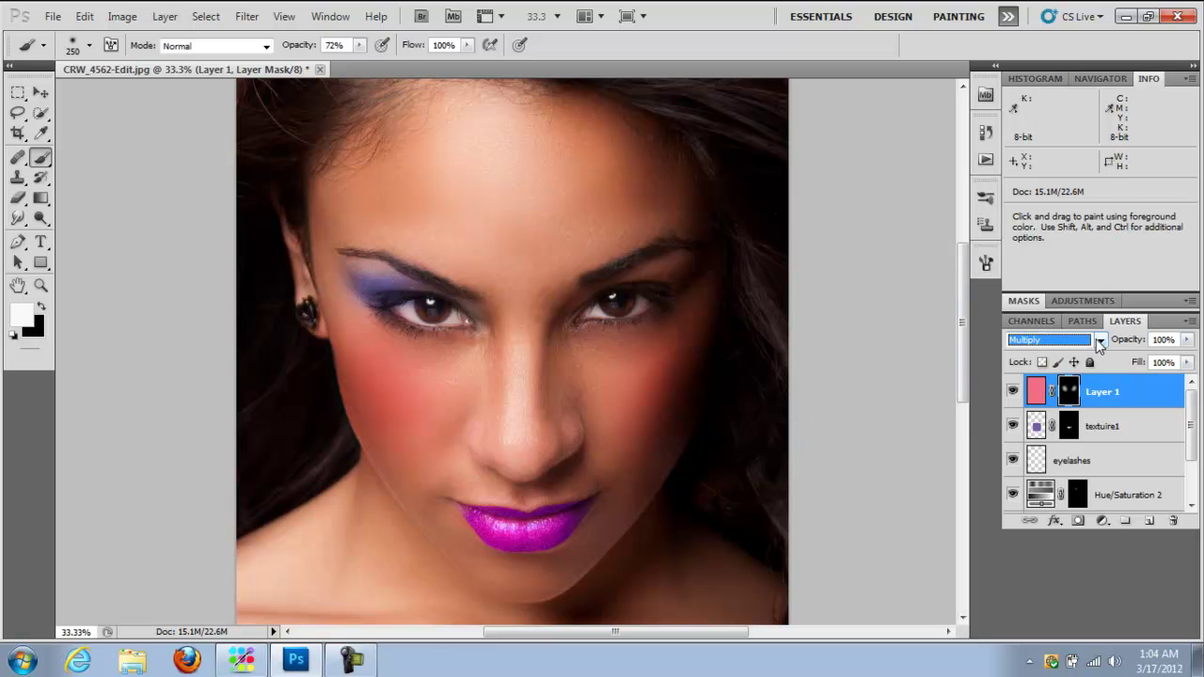
{"action": "left_click", "coordinate": [1187, 340]}
{"action": "left_click_drag", "start_coordinate": [1187, 362], "coordinate": [1163, 364]}
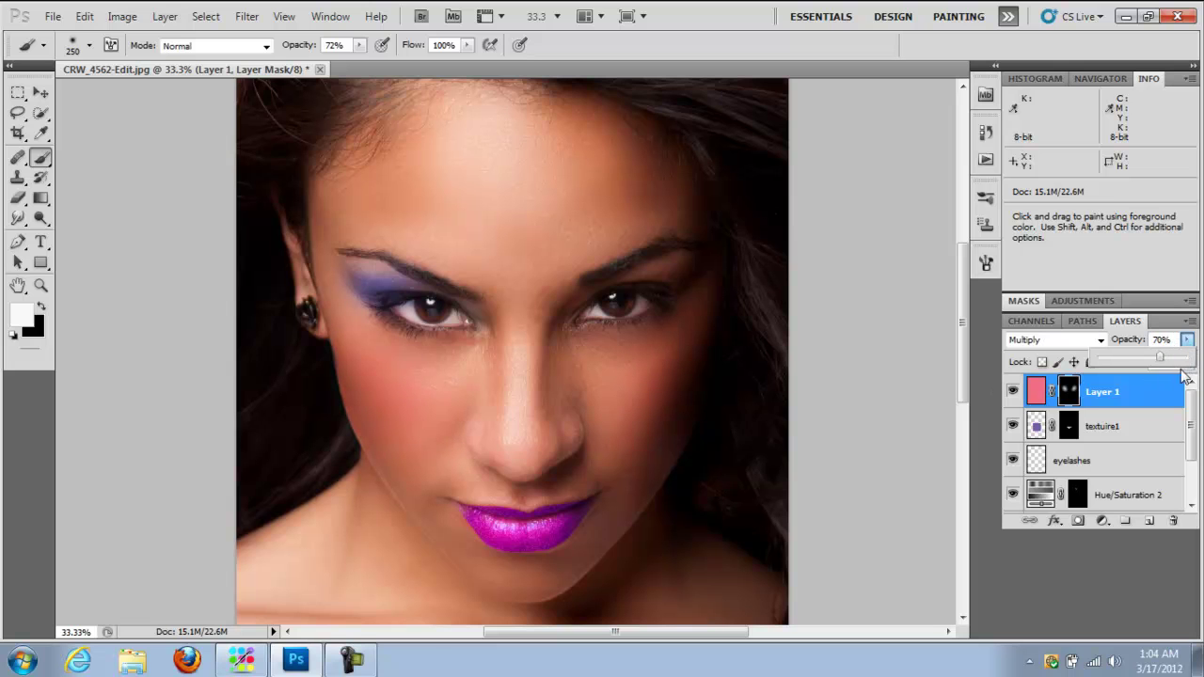
Step: Toggle the blush to compare, then make black the painting colour with an 80 px brush
{"action": "left_click", "coordinate": [1013, 392]}
{"action": "left_click", "coordinate": [1013, 392]}
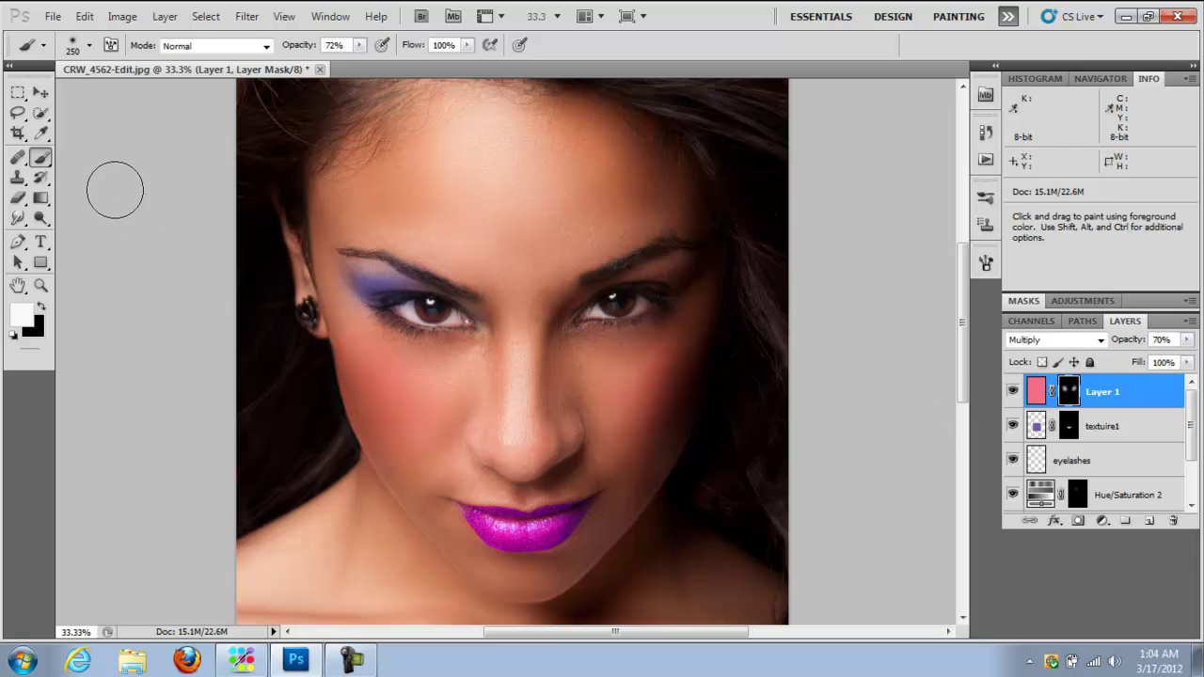
{"action": "left_click", "coordinate": [18, 198]}
{"action": "left_click", "coordinate": [41, 305]}
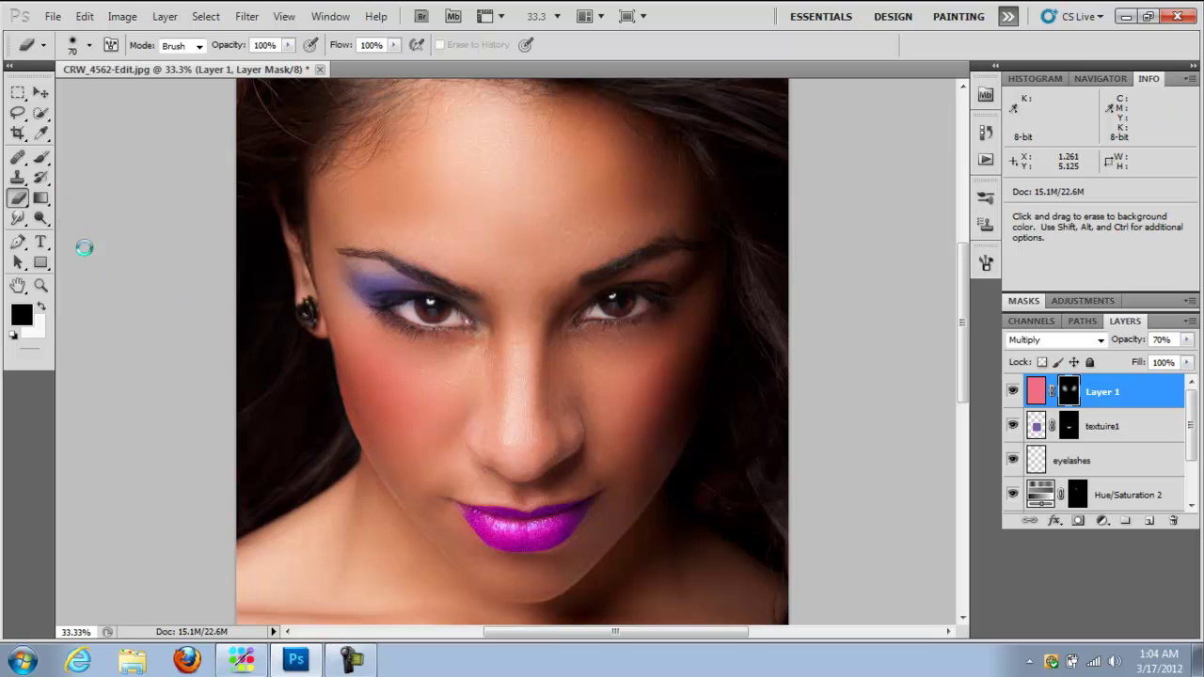
{"action": "left_click", "coordinate": [40, 157]}
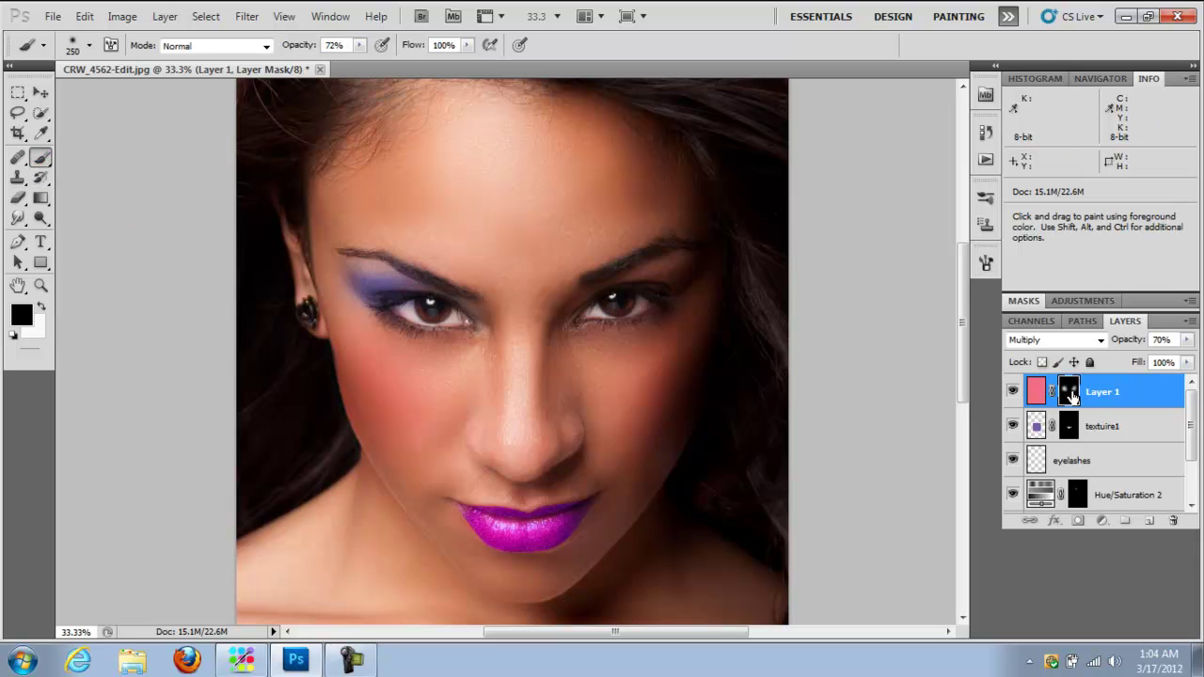
{"action": "key", "text": "bracketleft"}
{"action": "key", "text": "bracketleft"}
{"action": "key", "text": "bracketleft"}
{"action": "key", "text": "bracketleft"}
{"action": "key", "text": "bracketleft"}
{"action": "key", "text": "bracketleft"}
{"action": "key", "text": "bracketleft"}
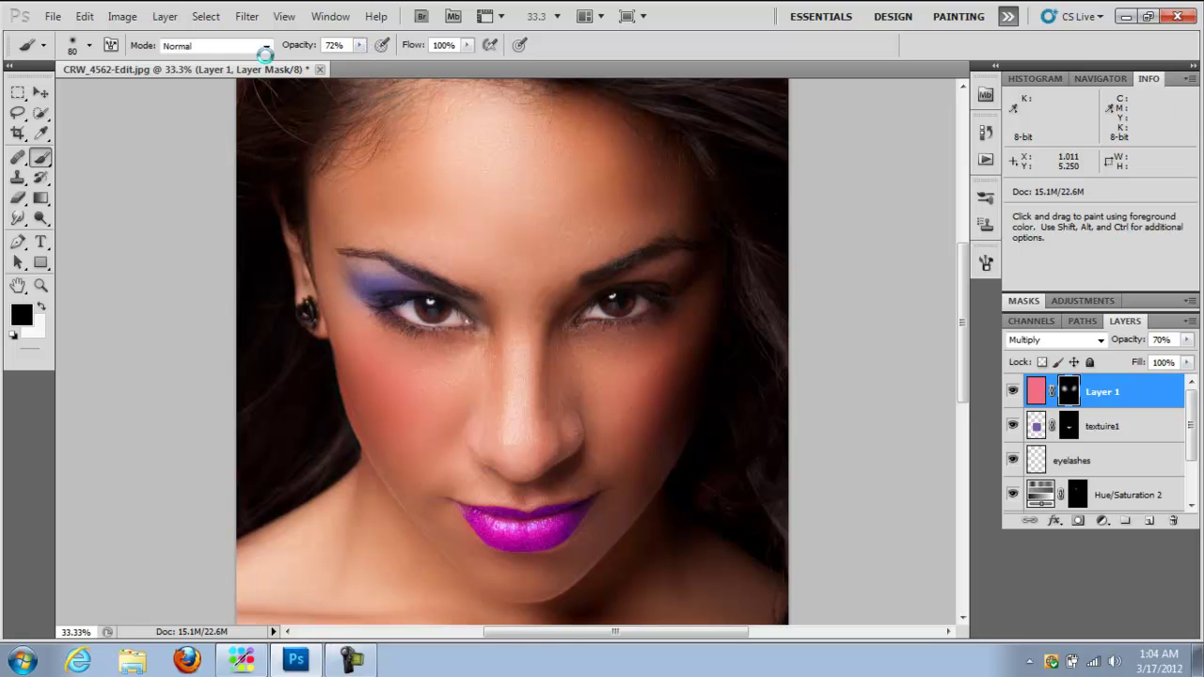
{"action": "key", "text": "z"}
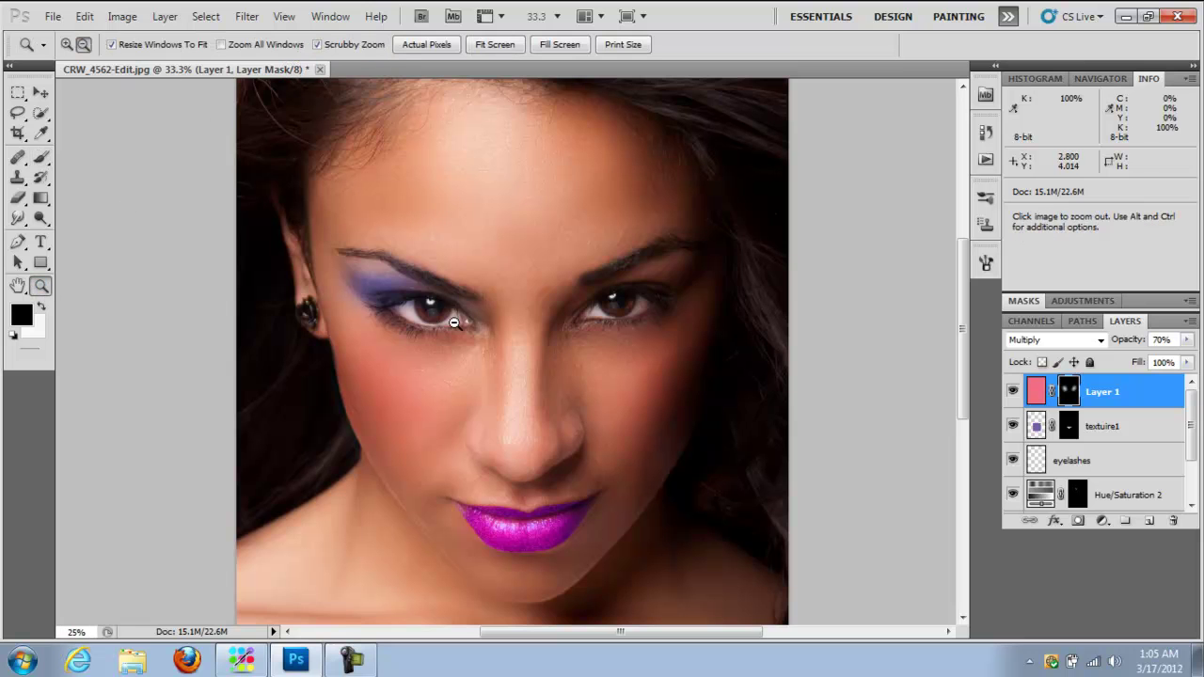
Step: Zoom out to the whole portrait and lower Layer 1's opacity to 61%
{"action": "left_click", "coordinate": [475, 320], "text": "alt"}
{"action": "left_click", "coordinate": [478, 322], "text": "alt"}
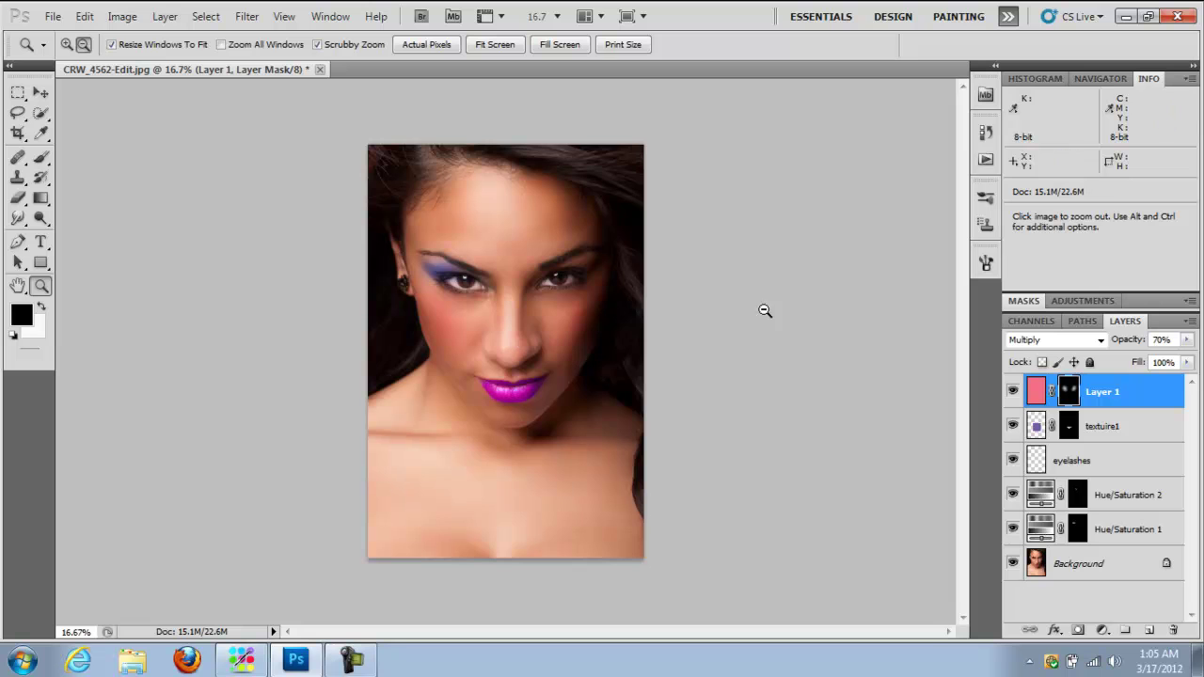
{"action": "left_click", "coordinate": [1186, 341]}
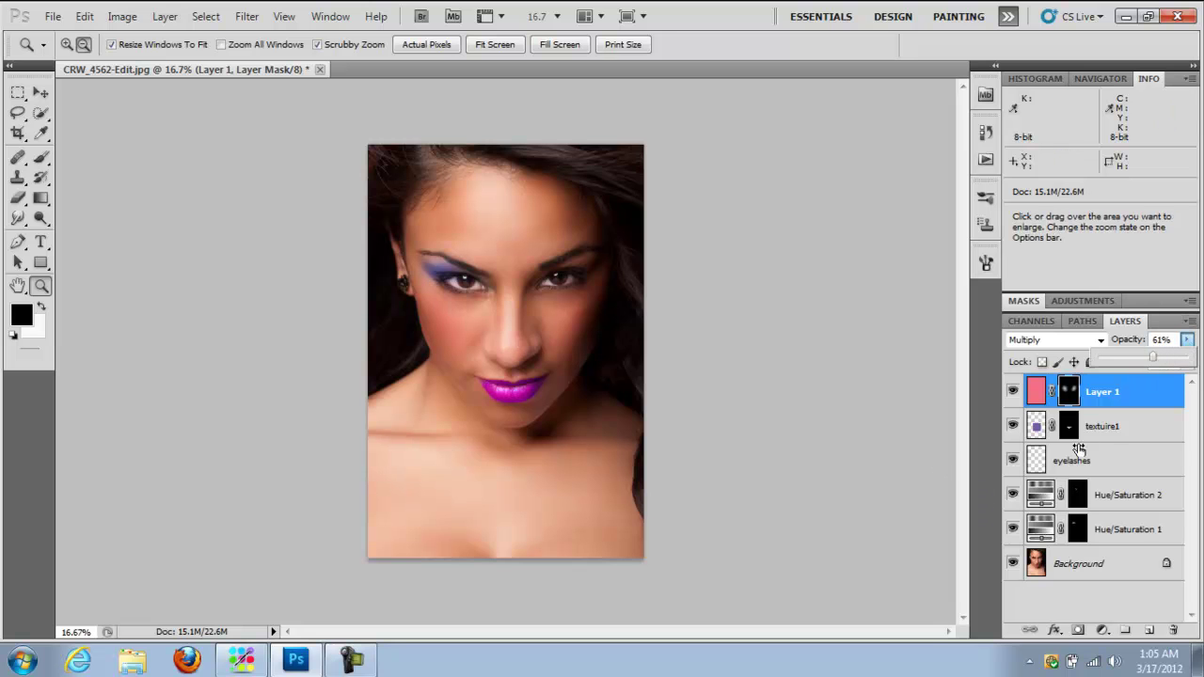
Step: Toggle repeatedly between the original photo alone and the full makeup layers to compare
{"action": "left_click", "coordinate": [1014, 564], "text": "alt"}
{"action": "left_click", "coordinate": [1014, 563], "text": "alt"}
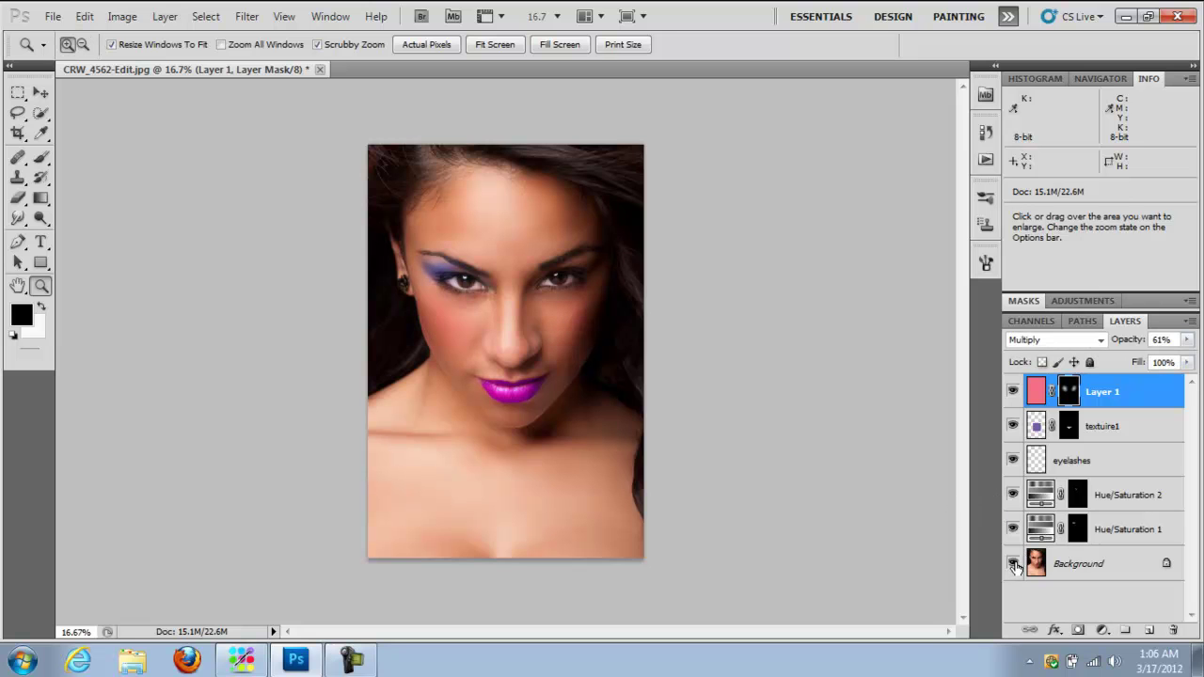
{"action": "left_click", "coordinate": [1014, 563], "text": "alt"}
{"action": "left_click", "coordinate": [1014, 564], "text": "alt"}
{"action": "left_click", "coordinate": [1014, 563], "text": "alt"}
{"action": "left_click", "coordinate": [1014, 563], "text": "alt"}
{"action": "left_click", "coordinate": [1014, 564], "text": "alt"}
{"action": "left_click", "coordinate": [1014, 563], "text": "alt"}
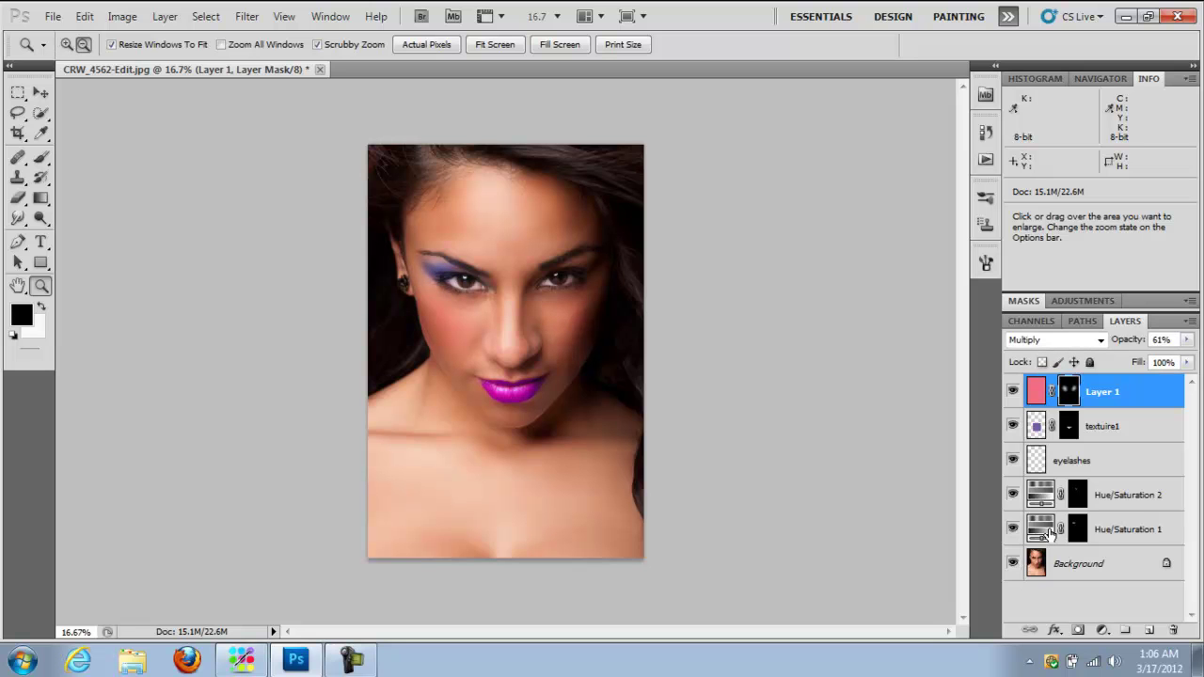